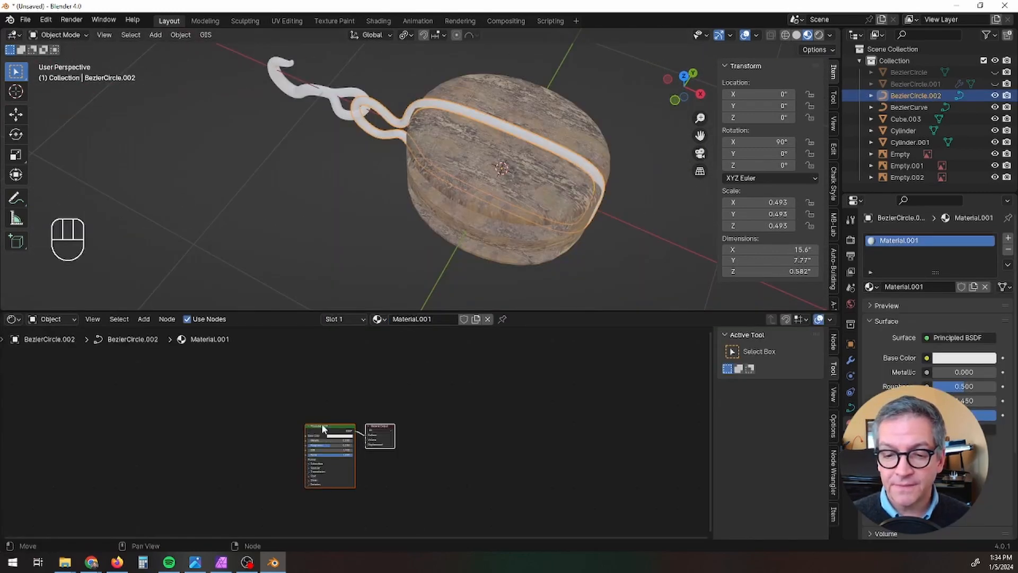
Step: Build a Principled texture setup on the strap's Material.001 from the WornMetal height, normal and roughness images in the Textures\Iron folder
{"action": "left_click", "coordinate": [323, 427]}
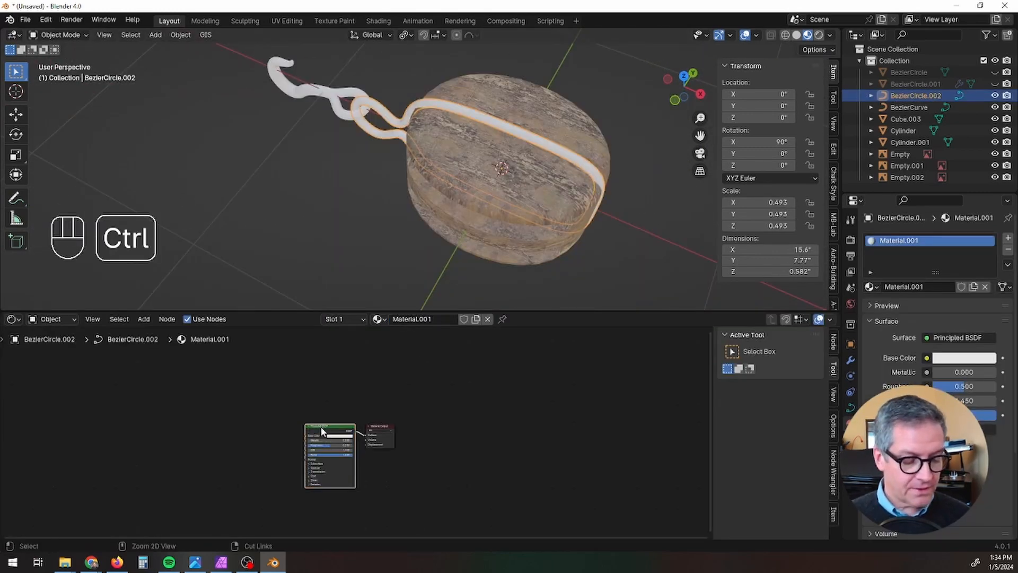
{"action": "key", "text": "ctrl+shift+t"}
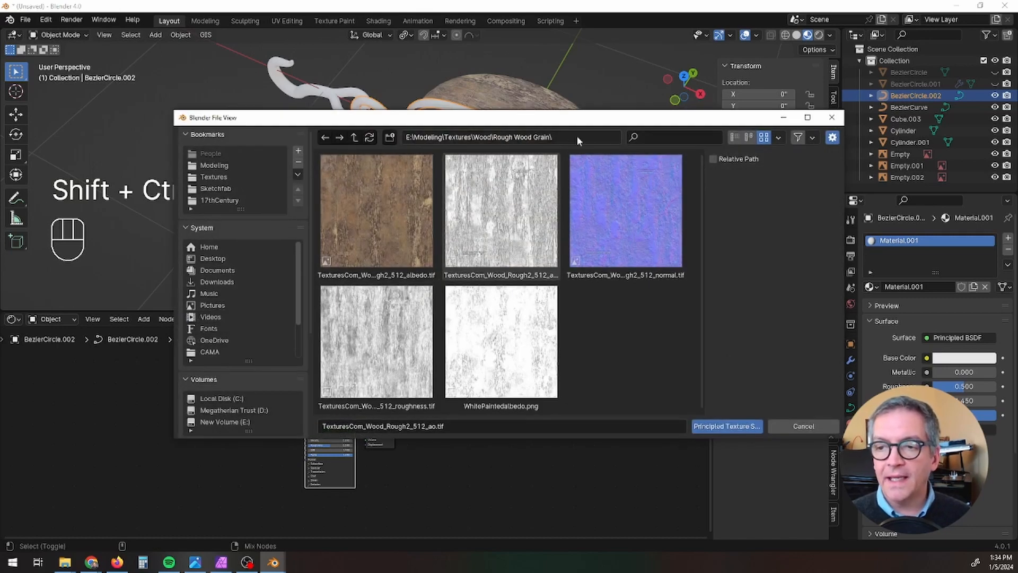
{"action": "left_click", "coordinate": [355, 138]}
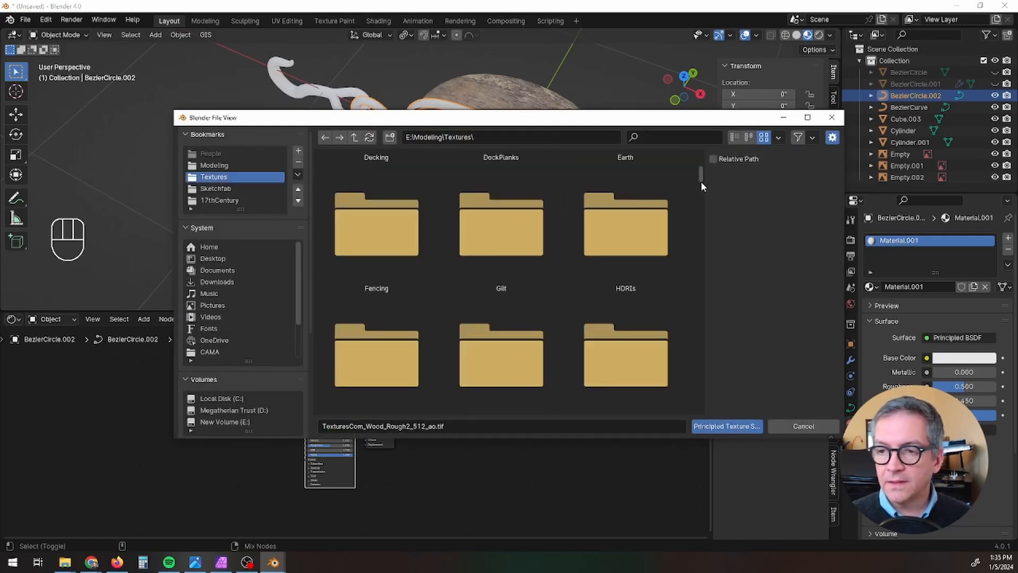
{"action": "scroll", "coordinate": [700, 180], "scroll_direction": "up", "scroll_amount": 2}
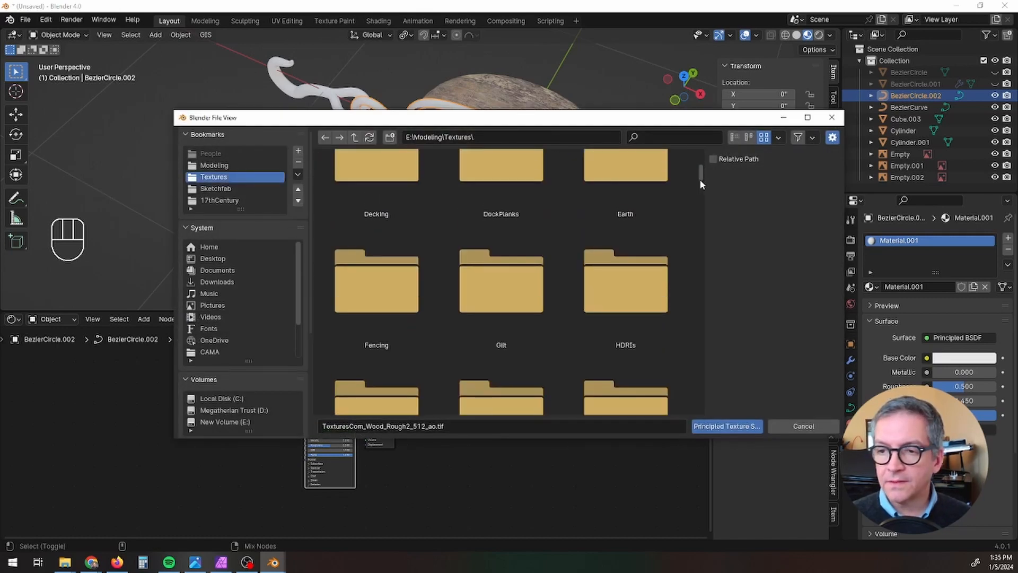
{"action": "scroll", "coordinate": [700, 183], "scroll_direction": "down", "scroll_amount": 5}
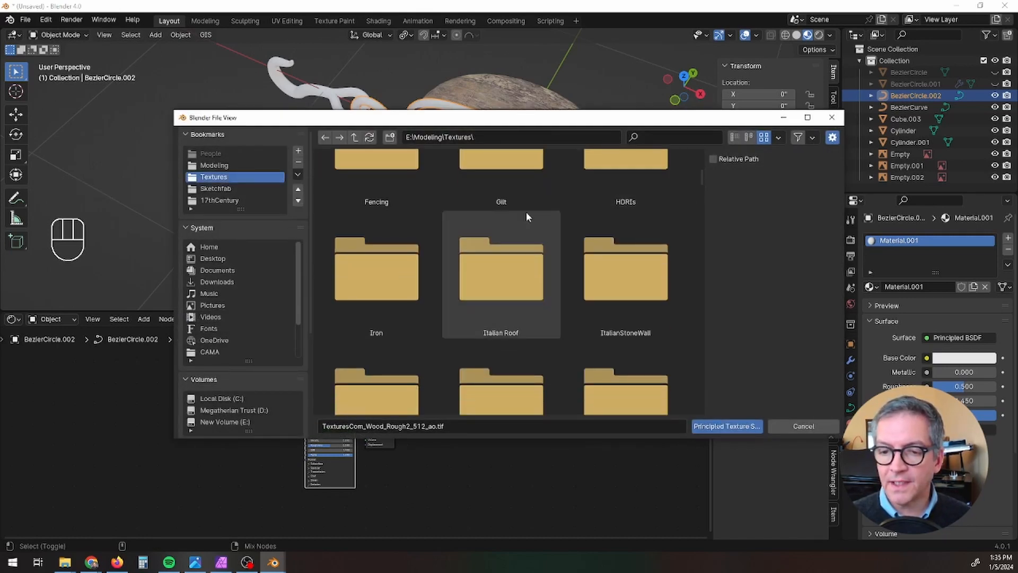
{"action": "double_click", "coordinate": [411, 266]}
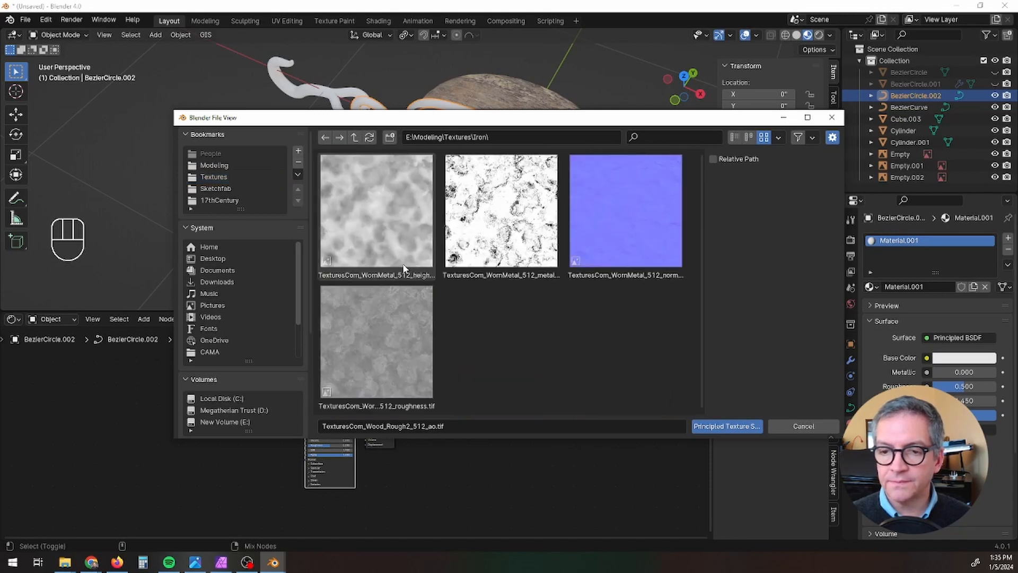
{"action": "left_click", "coordinate": [364, 230]}
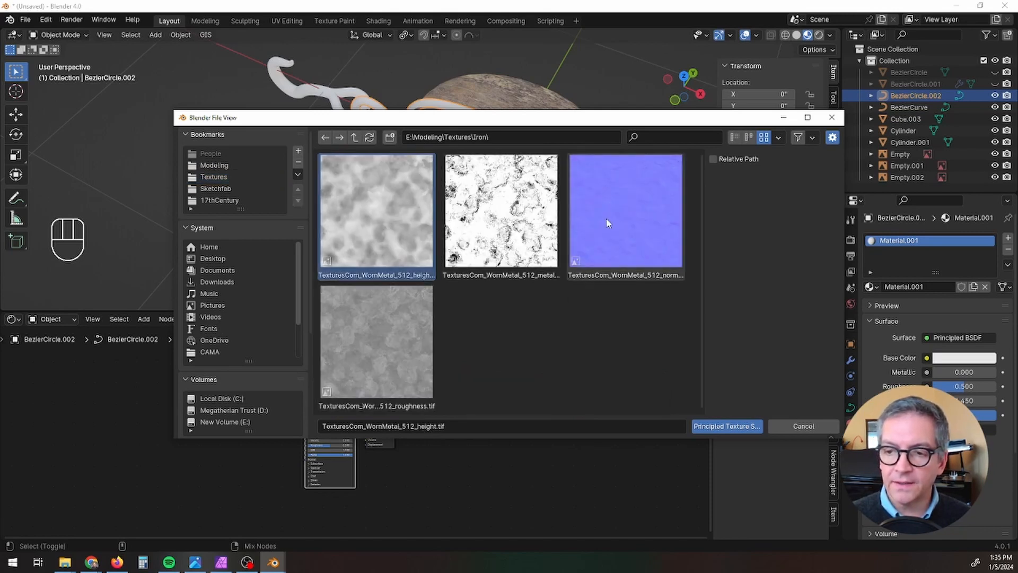
{"action": "left_click", "coordinate": [625, 224], "text": "ctrl"}
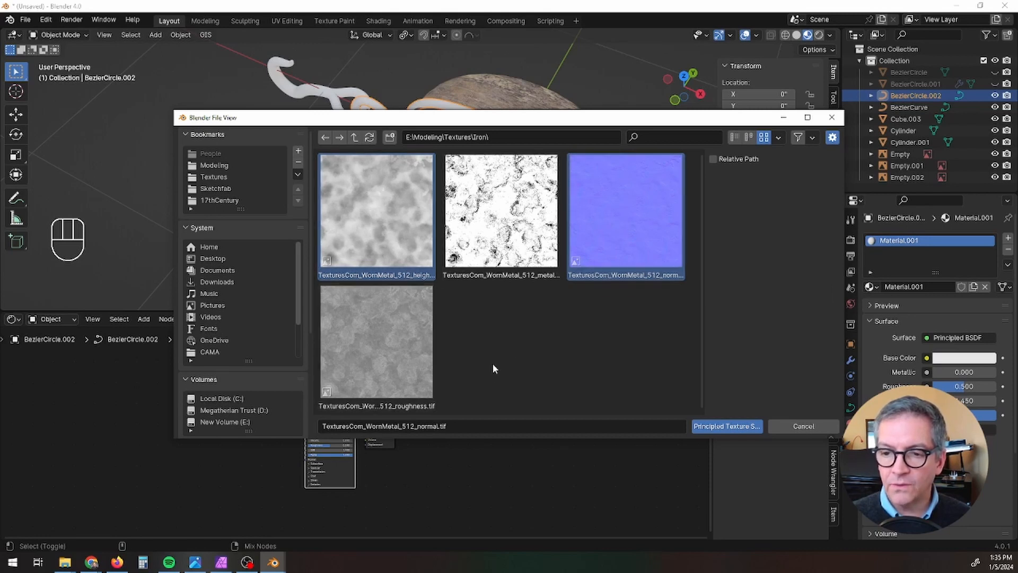
{"action": "left_click", "coordinate": [389, 356], "text": "ctrl"}
{"action": "left_click", "coordinate": [716, 428]}
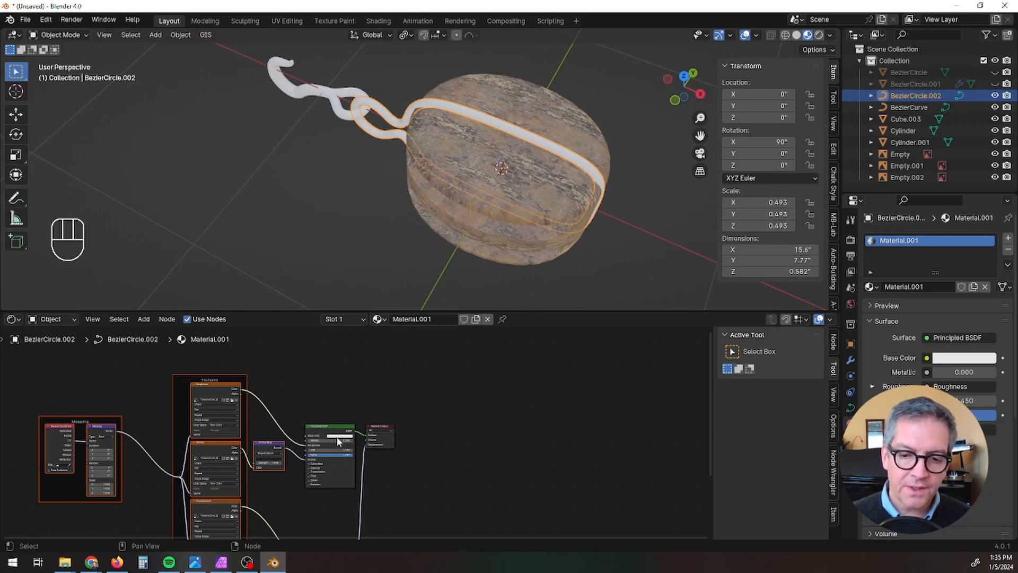
Step: Darken the Principled BSDF base color to a value of about 0.031
{"action": "scroll", "coordinate": [336, 440], "scroll_direction": "up", "scroll_amount": 8}
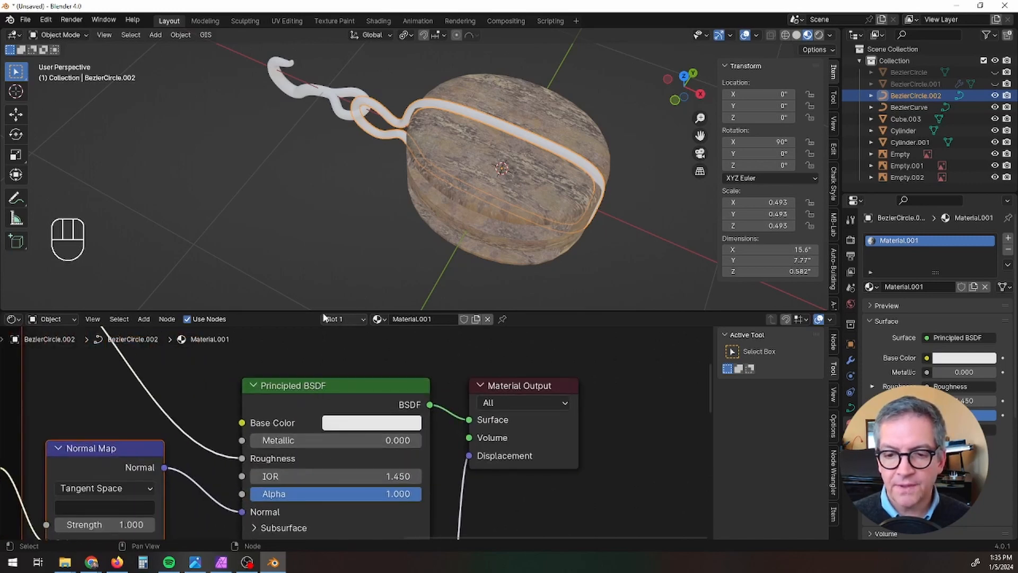
{"action": "left_click_drag", "start_coordinate": [324, 311], "coordinate": [328, 193]}
{"action": "scroll", "coordinate": [333, 344], "scroll_direction": "down", "scroll_amount": 7}
{"action": "middle_click_drag", "start_coordinate": [335, 344], "coordinate": [594, 340], "text": "shift"}
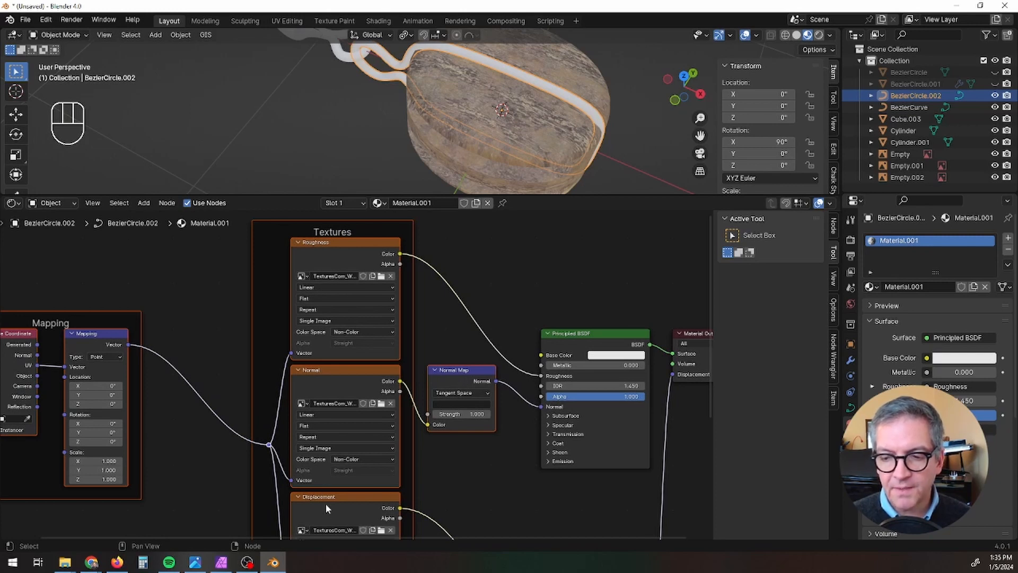
{"action": "left_click", "coordinate": [598, 356]}
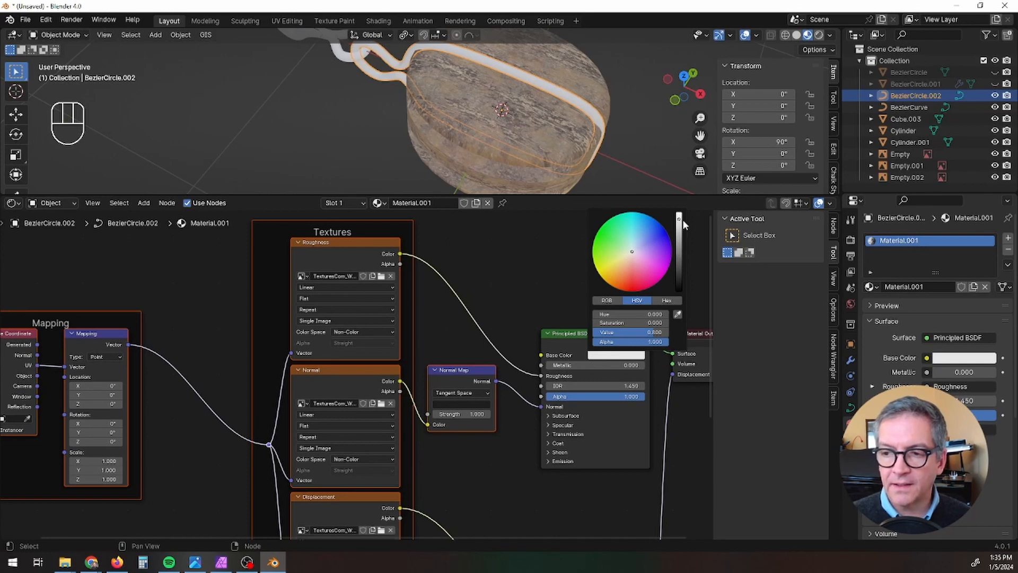
{"action": "left_click_drag", "start_coordinate": [680, 219], "coordinate": [680, 276]}
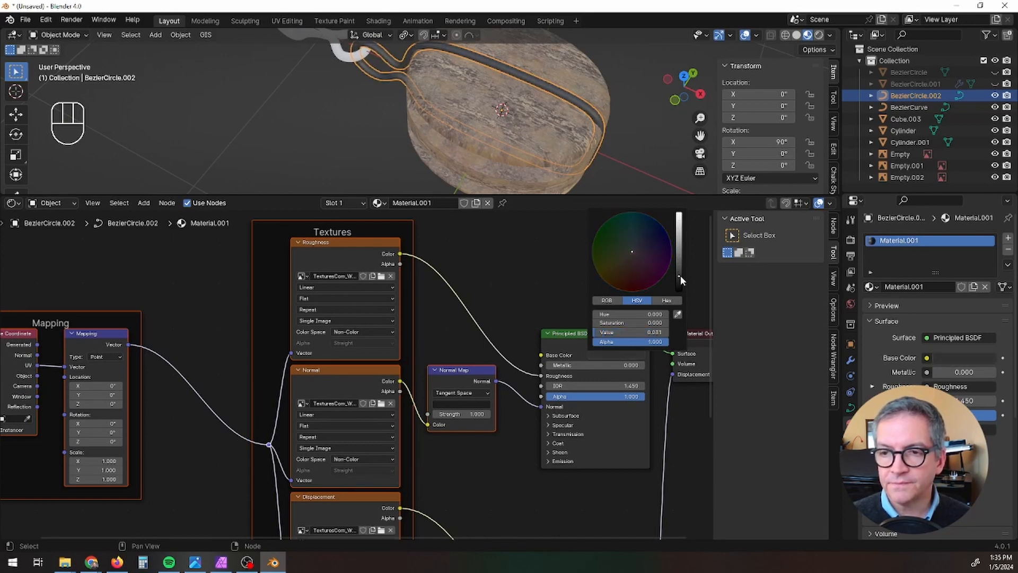
Step: Examine how the worn metal texture lies along the strap around the wooden block, using an enlarged 3D viewport
{"action": "scroll", "coordinate": [524, 85], "scroll_direction": "up", "scroll_amount": 6}
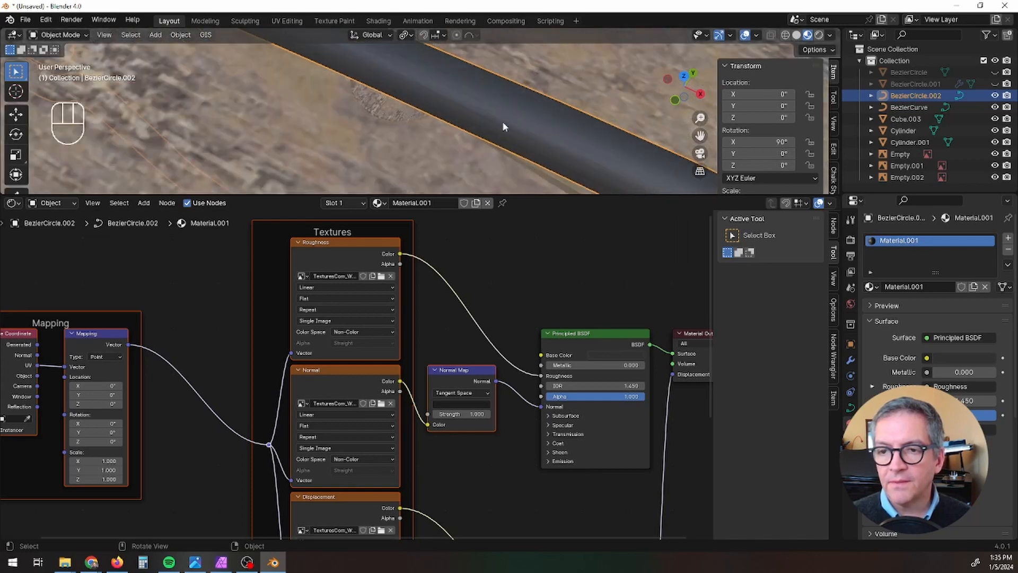
{"action": "scroll", "coordinate": [502, 118], "scroll_direction": "down", "scroll_amount": 5}
{"action": "middle_click_drag", "start_coordinate": [502, 109], "coordinate": [414, 35]}
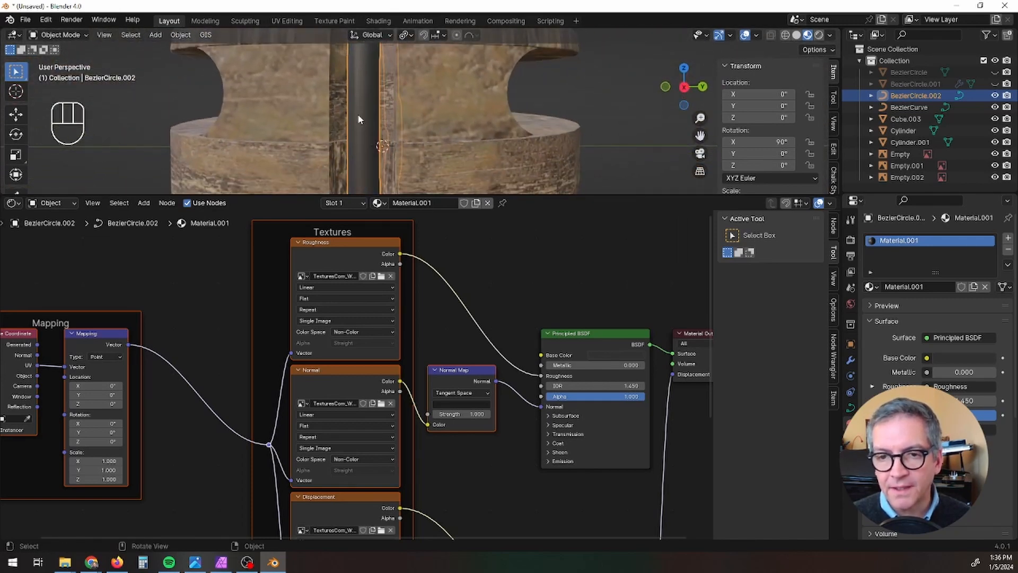
{"action": "scroll", "coordinate": [357, 117], "scroll_direction": "up", "scroll_amount": 2}
{"action": "scroll", "coordinate": [348, 190], "scroll_direction": "up", "scroll_amount": 2}
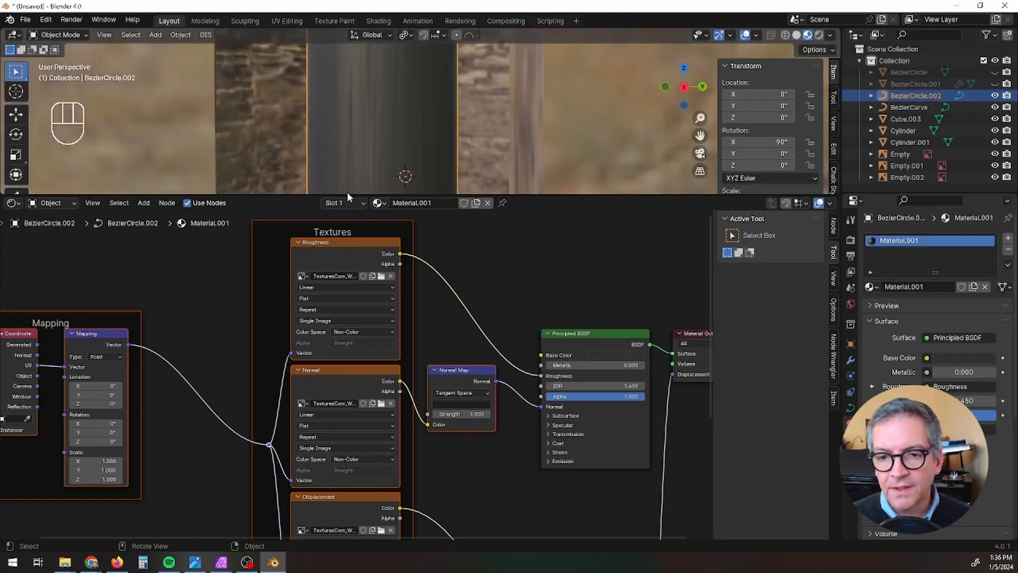
{"action": "left_click_drag", "start_coordinate": [347, 194], "coordinate": [350, 474]}
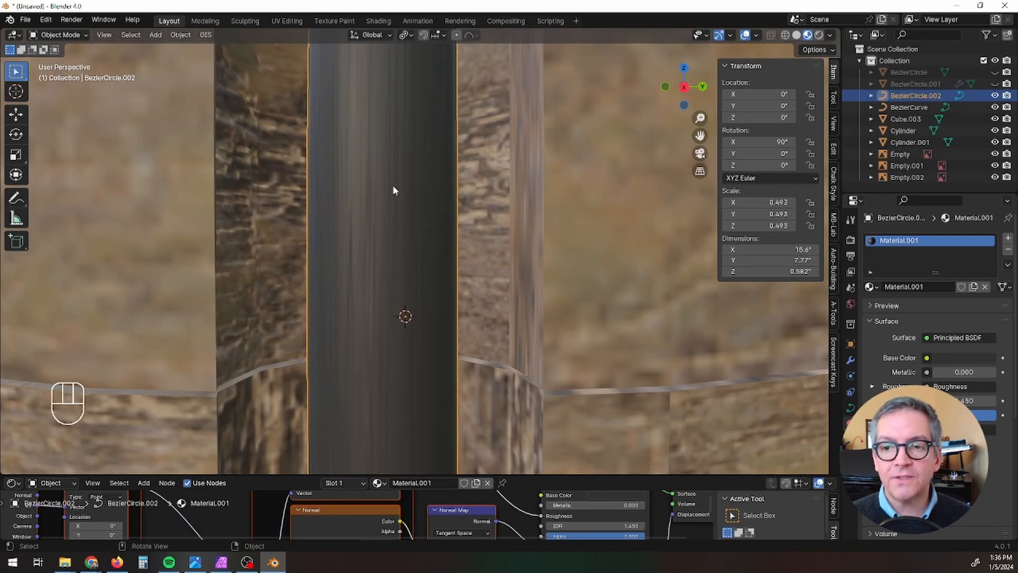
{"action": "scroll", "coordinate": [393, 190], "scroll_direction": "down", "scroll_amount": 5}
{"action": "middle_click_drag", "start_coordinate": [402, 205], "coordinate": [364, 313]}
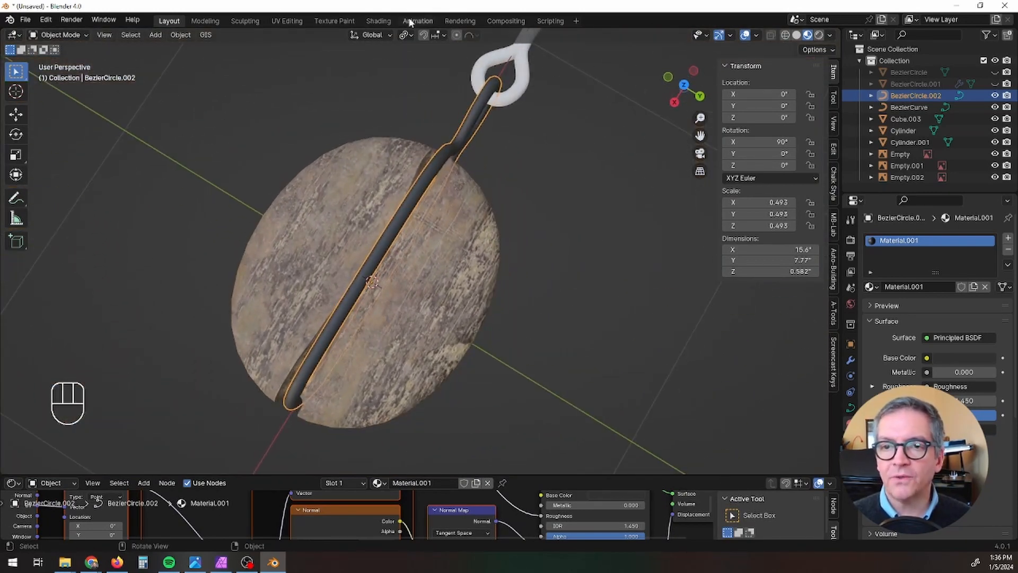
Step: Switch to the UV Editing workspace and convert the strap curve BezierCircle.002 to a mesh in Object Mode
{"action": "left_click", "coordinate": [297, 20]}
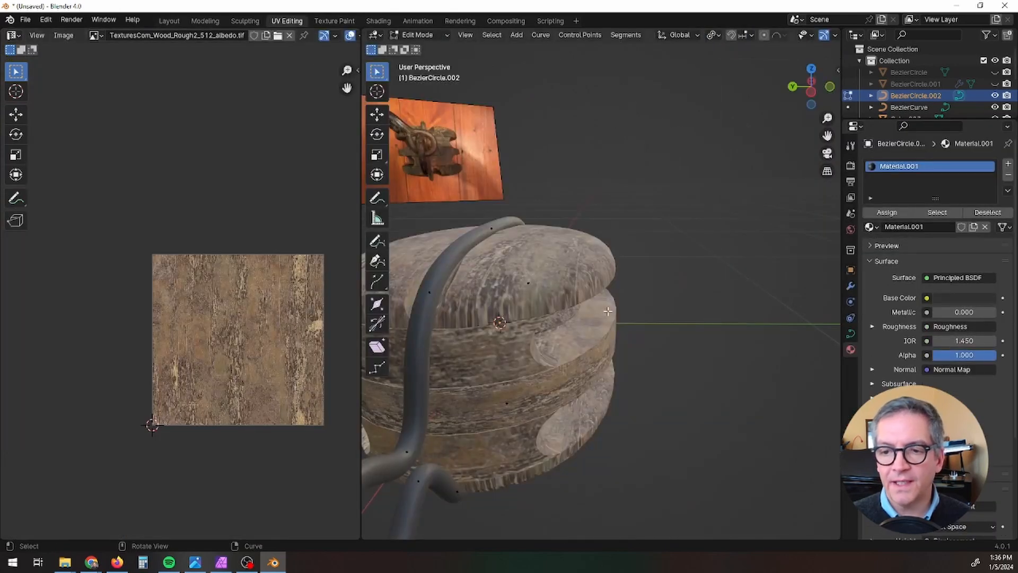
{"action": "middle_click_drag", "start_coordinate": [607, 315], "coordinate": [530, 169]}
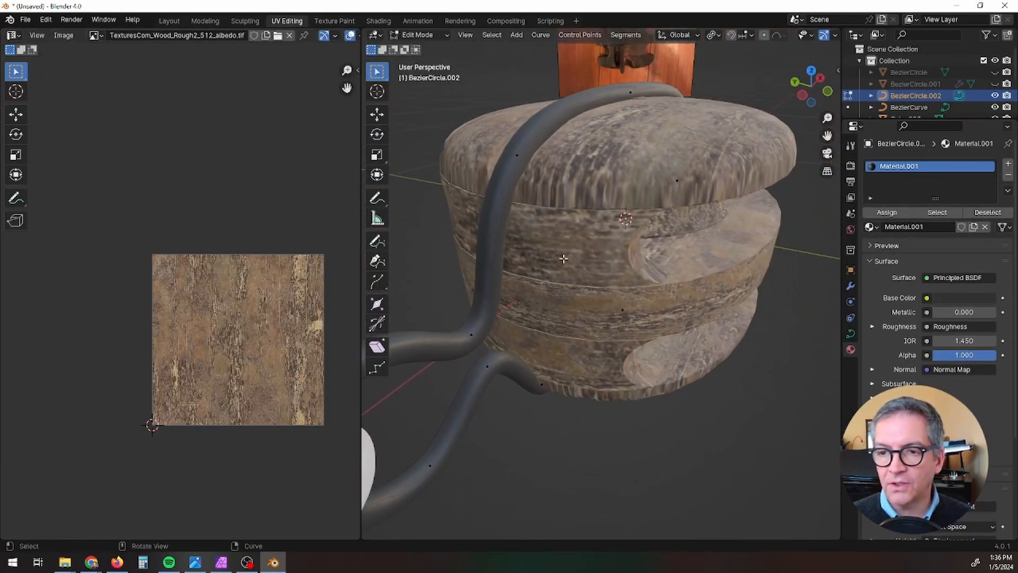
{"action": "key", "text": "Tab"}
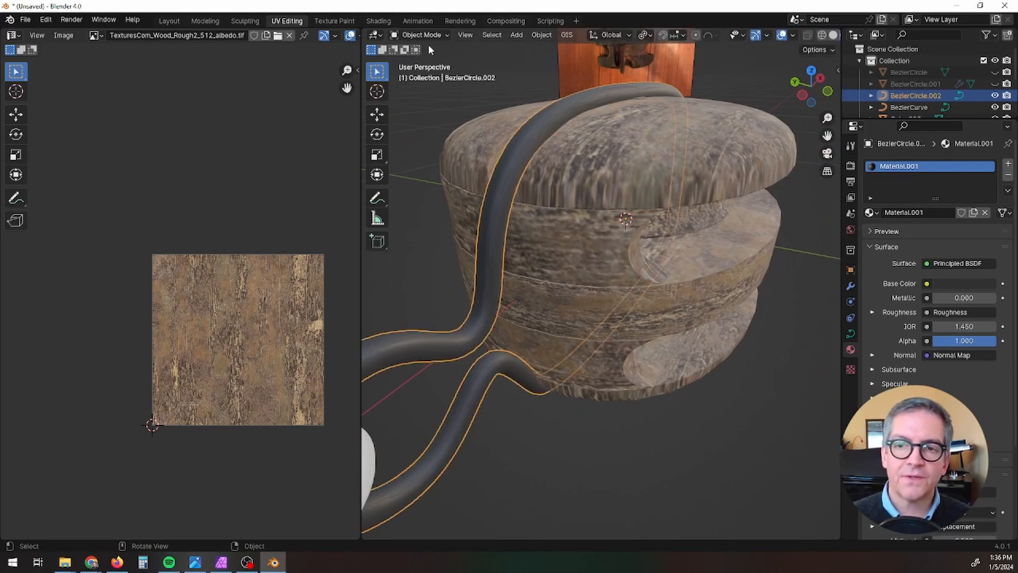
{"action": "left_click", "coordinate": [541, 35]}
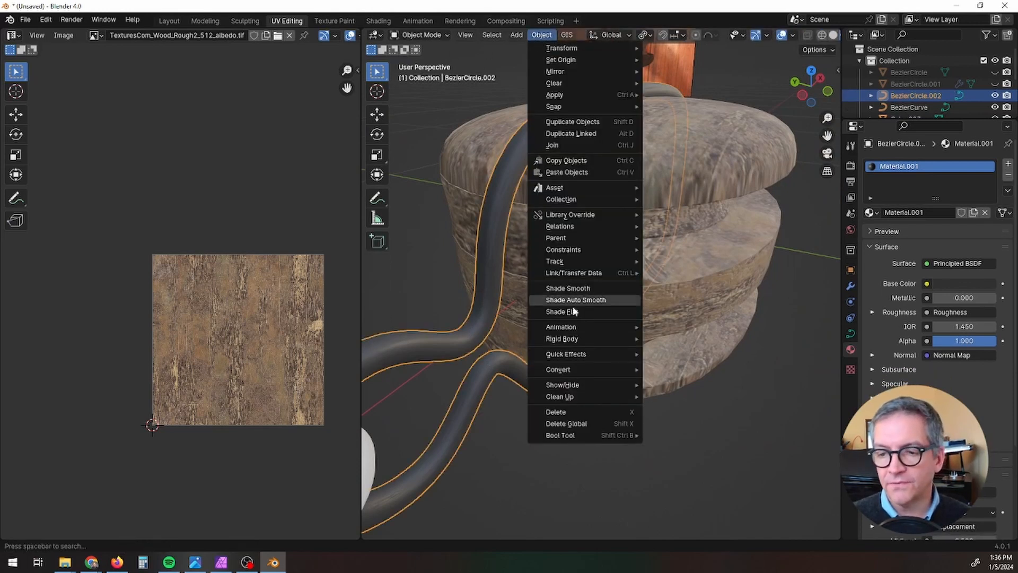
{"action": "mouse_move", "coordinate": [577, 366]}
{"action": "left_click", "coordinate": [667, 383]}
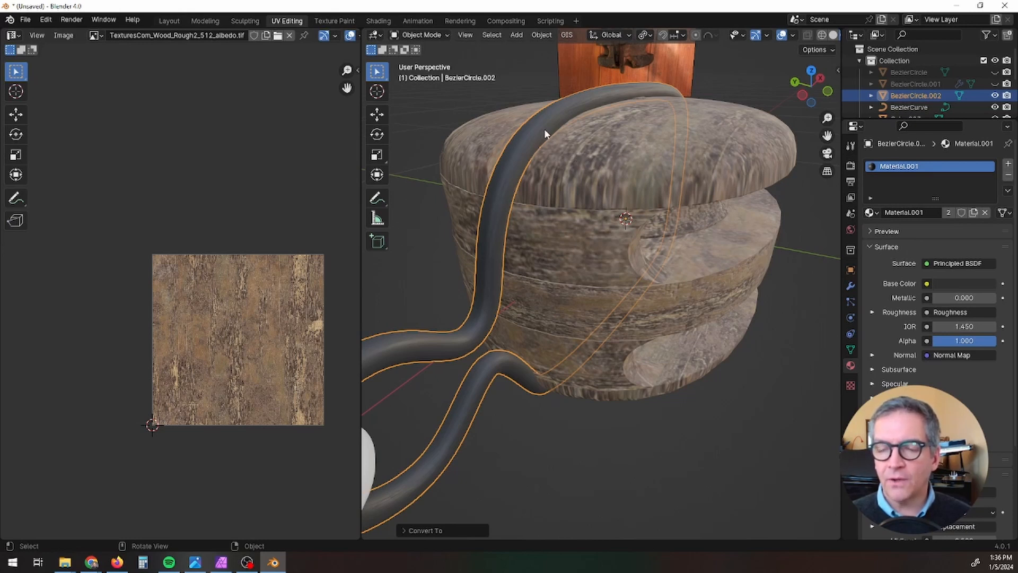
Step: Try to unwrap all faces of the strap mesh with Smart UV Project
{"action": "key", "text": "Tab"}
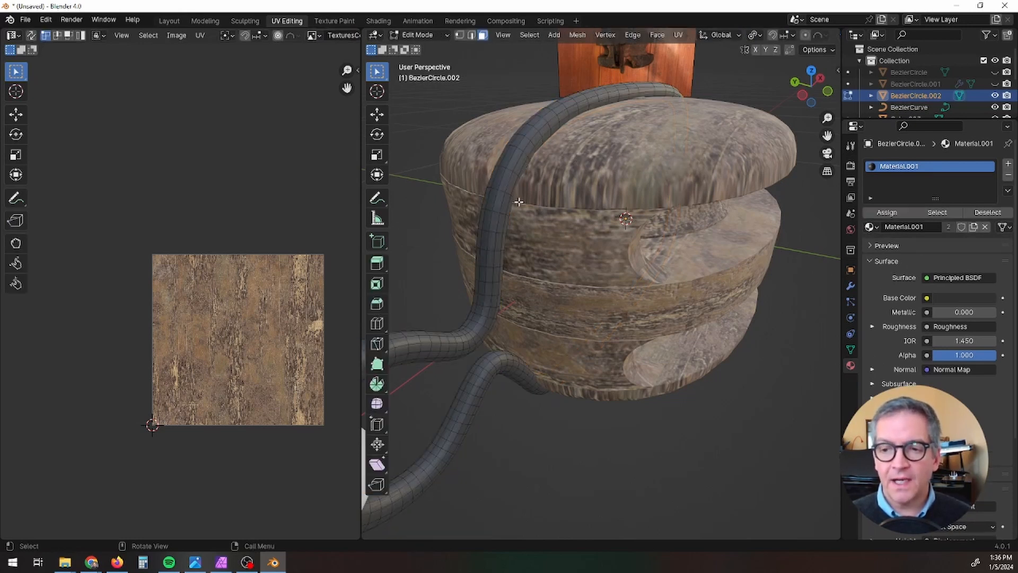
{"action": "left_click", "coordinate": [679, 35]}
{"action": "key", "text": "Escape"}
{"action": "key", "text": "a"}
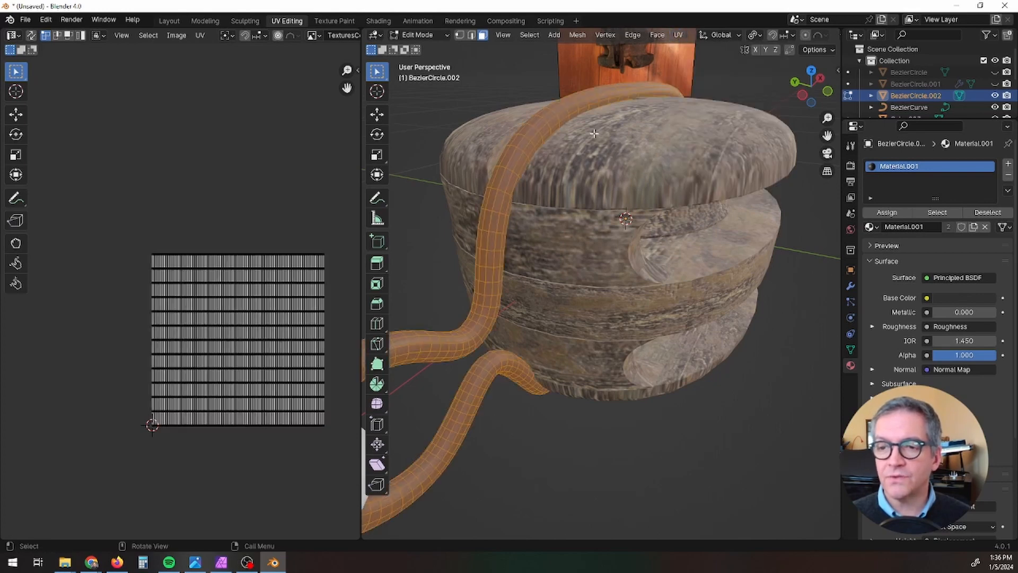
{"action": "left_click", "coordinate": [678, 35]}
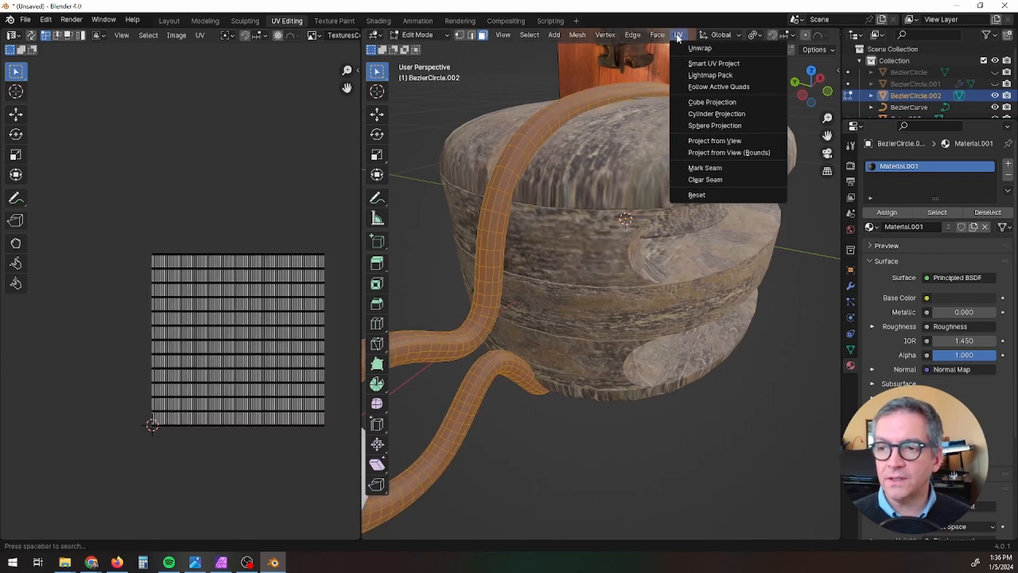
{"action": "left_click", "coordinate": [701, 65]}
{"action": "left_click", "coordinate": [706, 178]}
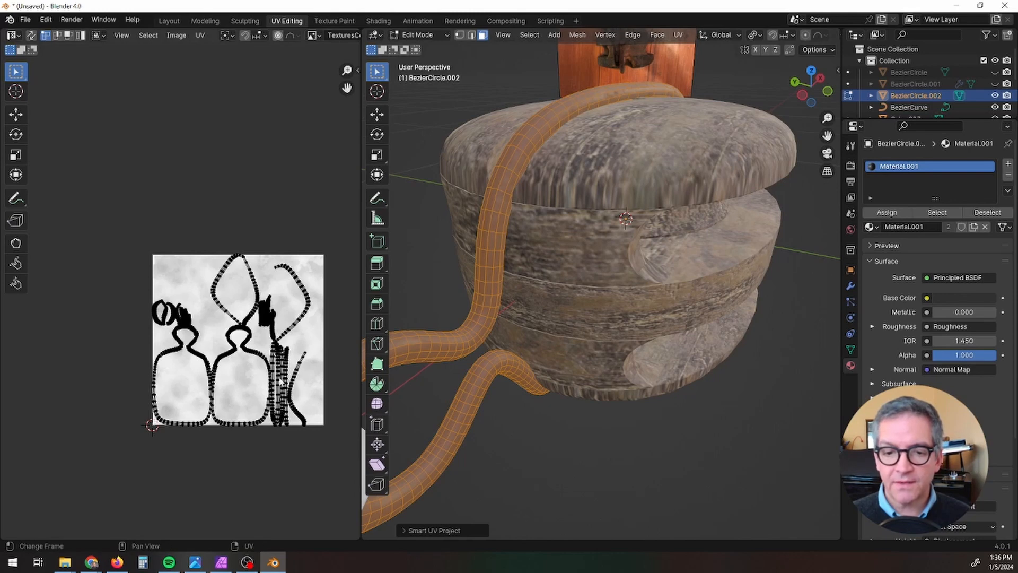
Step: Examine the metal texture on the strap's bends and loop up close in Object Mode
{"action": "scroll", "coordinate": [219, 367], "scroll_direction": "up", "scroll_amount": 4}
{"action": "middle_click_drag", "start_coordinate": [583, 280], "coordinate": [615, 286]}
{"action": "key", "text": "Tab"}
{"action": "scroll", "coordinate": [584, 316], "scroll_direction": "up", "scroll_amount": 4}
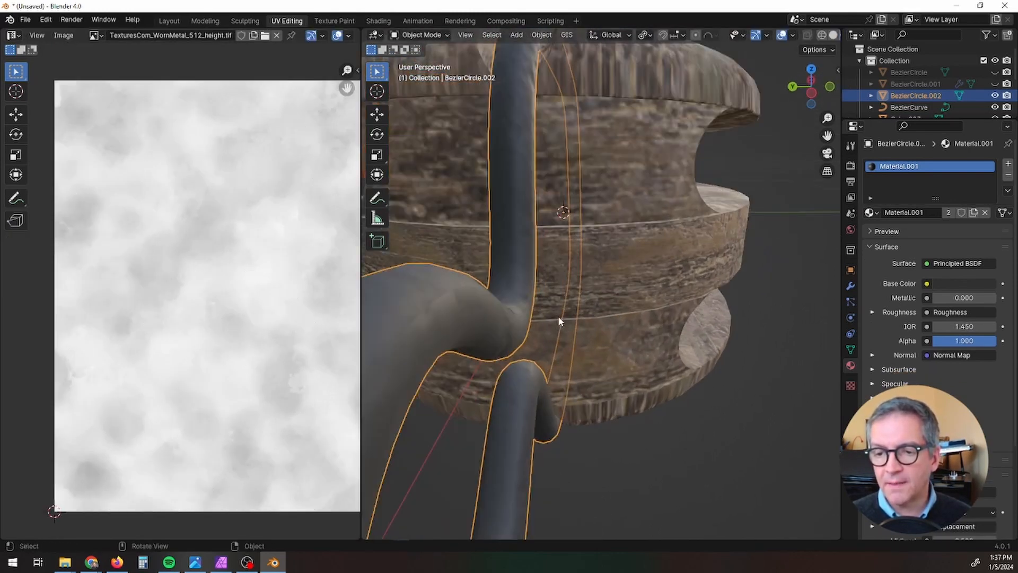
{"action": "scroll", "coordinate": [503, 332], "scroll_direction": "down", "scroll_amount": 4}
{"action": "scroll", "coordinate": [504, 324], "scroll_direction": "up", "scroll_amount": 5}
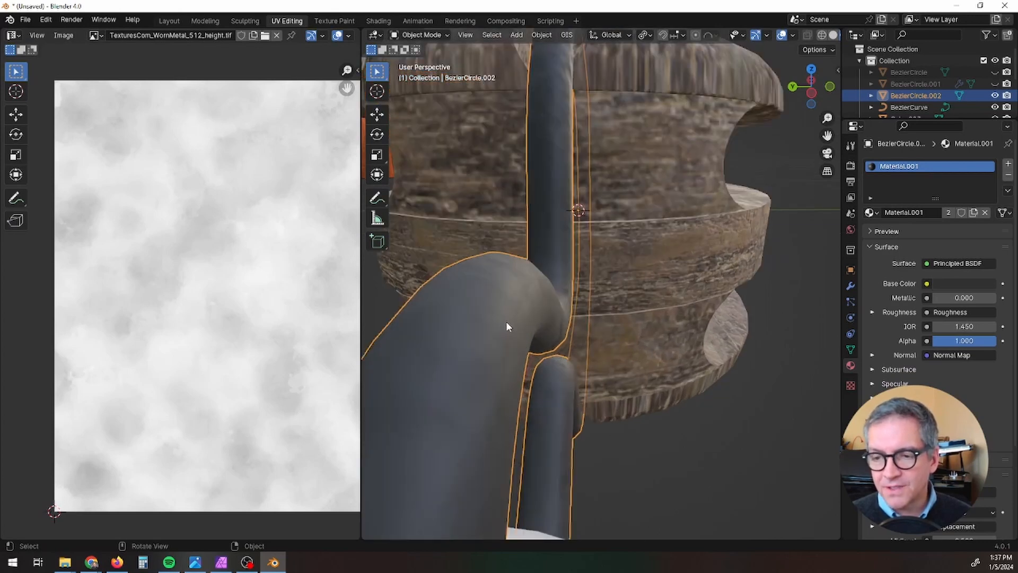
{"action": "scroll", "coordinate": [506, 321], "scroll_direction": "down", "scroll_amount": 3}
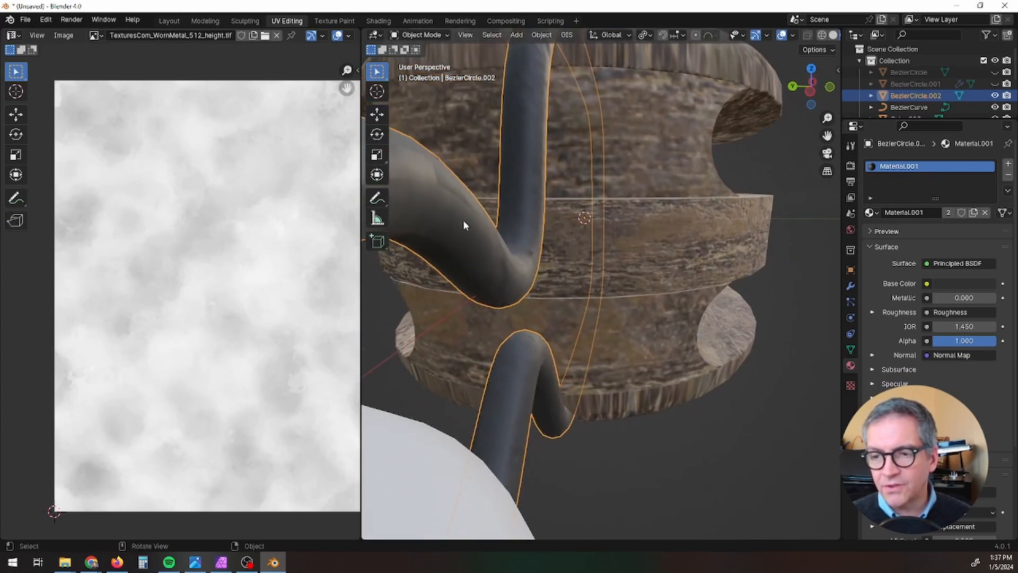
{"action": "scroll", "coordinate": [510, 260], "scroll_direction": "down", "scroll_amount": 5}
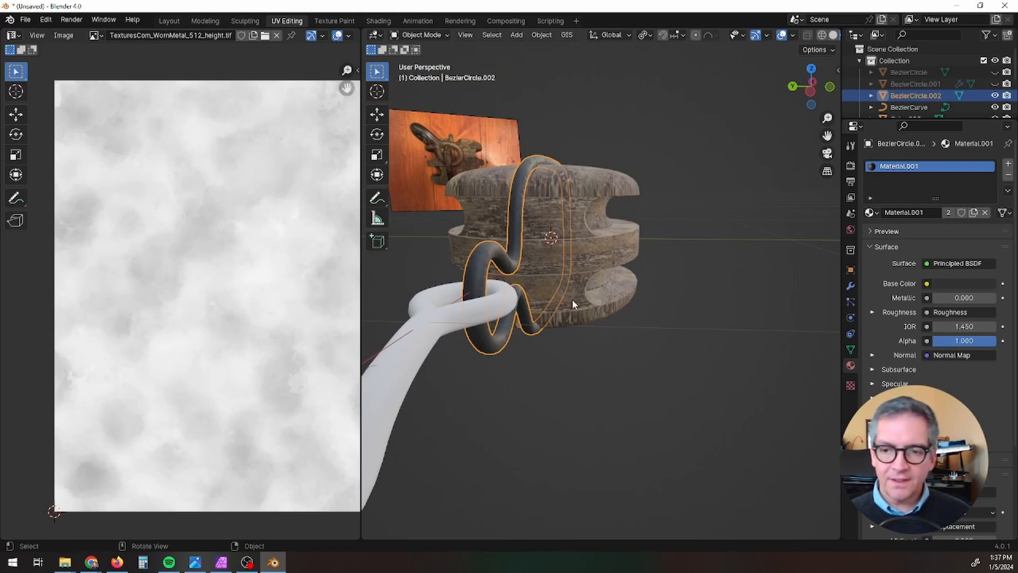
Step: Select the strap mesh's entire UV grid in Edit Mode and scale it along Y to about a tenth of the texture's height
{"action": "key", "text": "Tab"}
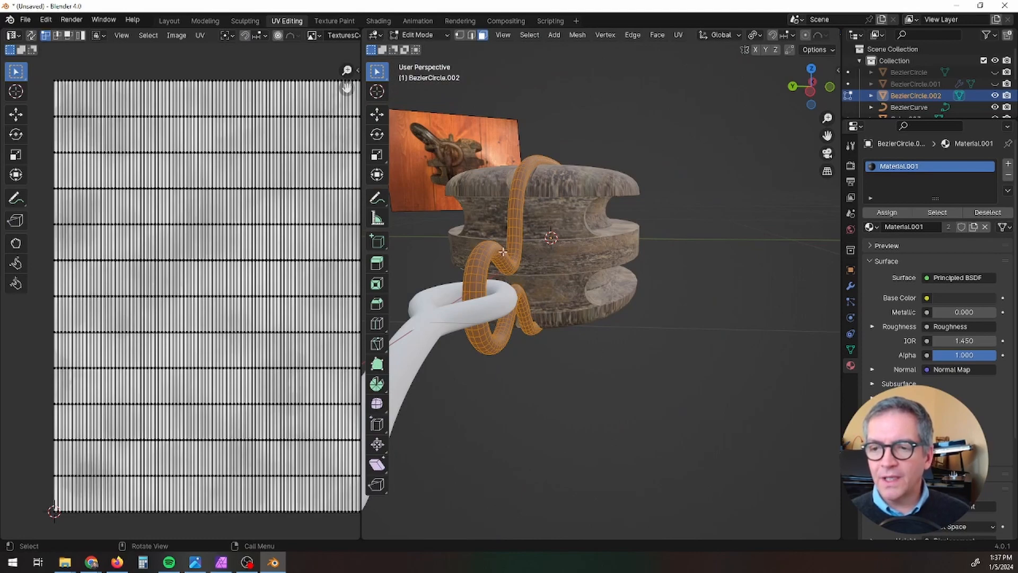
{"action": "scroll", "coordinate": [504, 251], "scroll_direction": "up", "scroll_amount": 3}
{"action": "scroll", "coordinate": [522, 276], "scroll_direction": "up", "scroll_amount": 3}
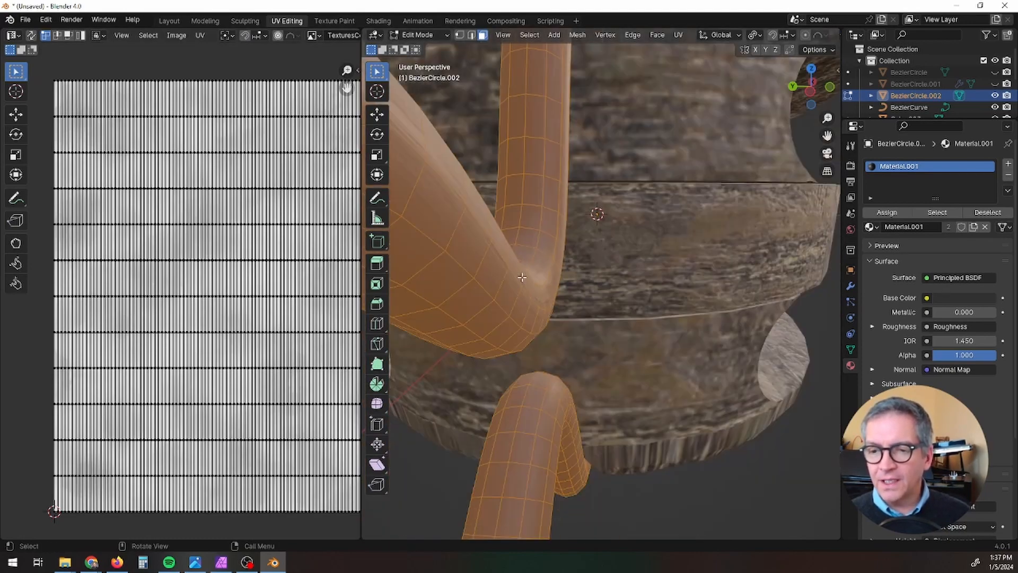
{"action": "middle_click_drag", "start_coordinate": [462, 296], "coordinate": [518, 326], "text": "shift"}
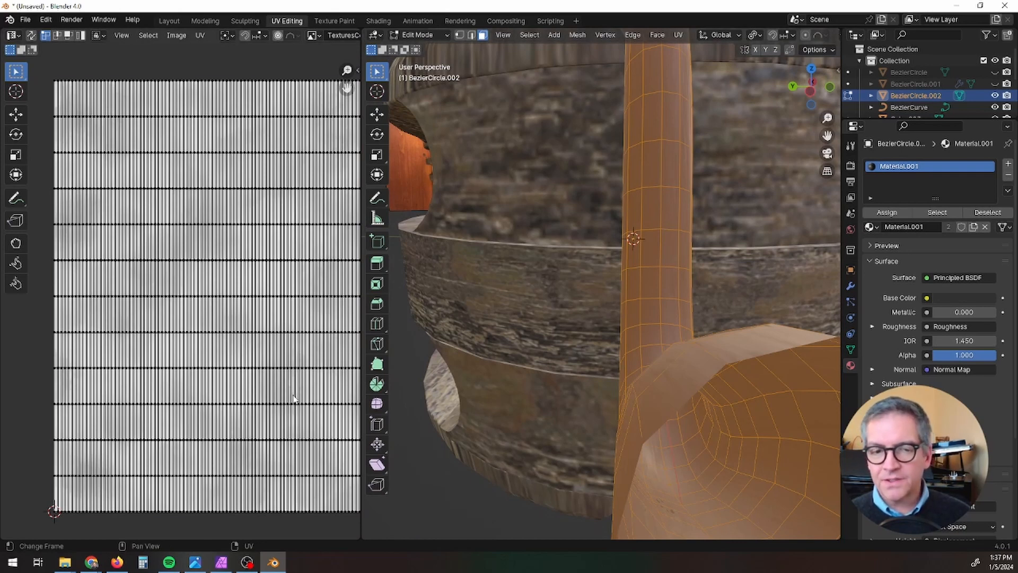
{"action": "key", "text": "a"}
{"action": "key", "text": "s"}
{"action": "key", "text": "y"}
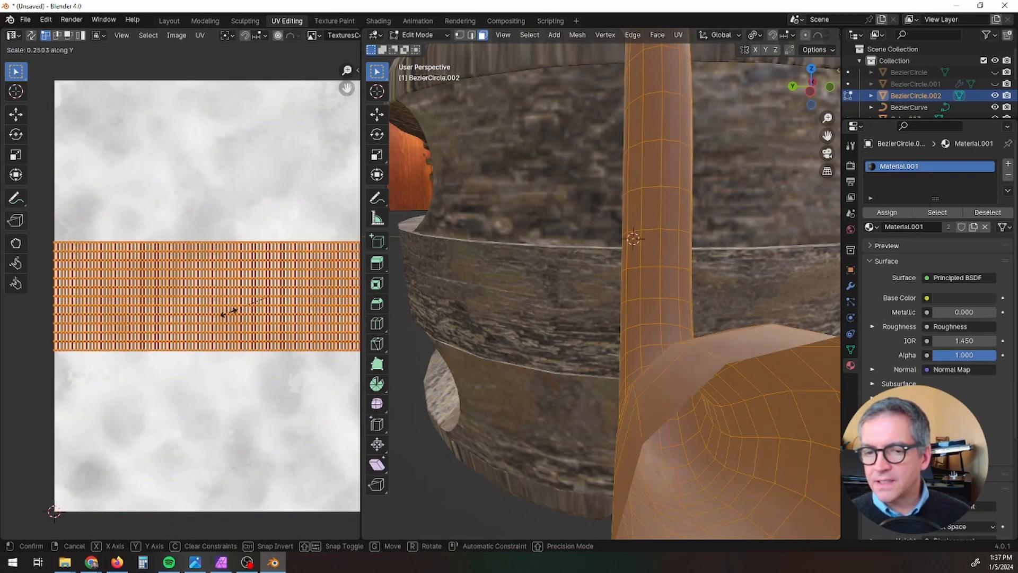
{"action": "left_click", "coordinate": [264, 301]}
Step: Scale the strap's squashed UV band up uniformly until it covers about half of the texture's height
{"action": "middle_click_drag", "start_coordinate": [615, 286], "coordinate": [641, 334]}
{"action": "scroll", "coordinate": [650, 354], "scroll_direction": "up", "scroll_amount": 4}
{"action": "scroll", "coordinate": [650, 354], "scroll_direction": "up", "scroll_amount": 2}
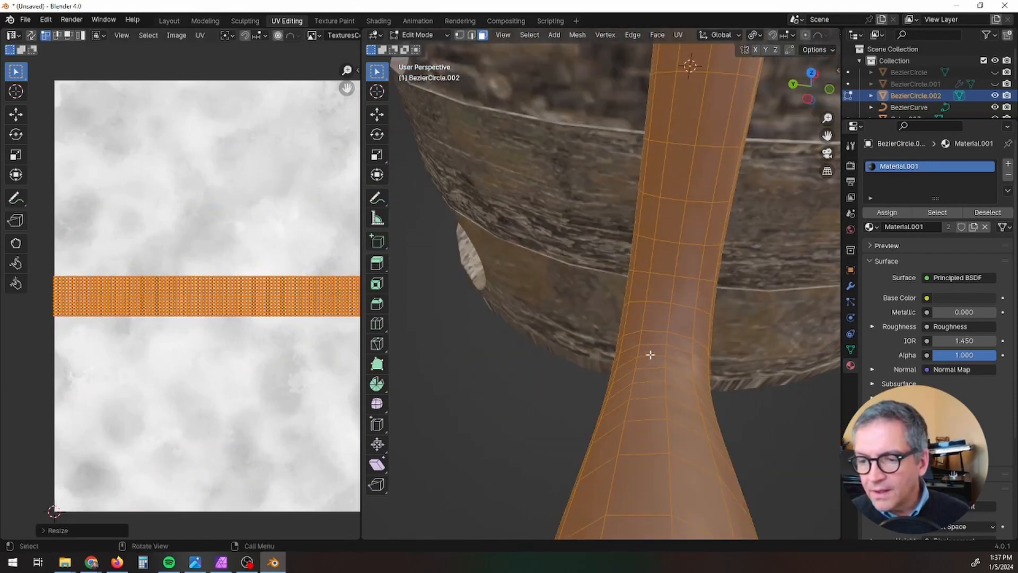
{"action": "key", "text": "s"}
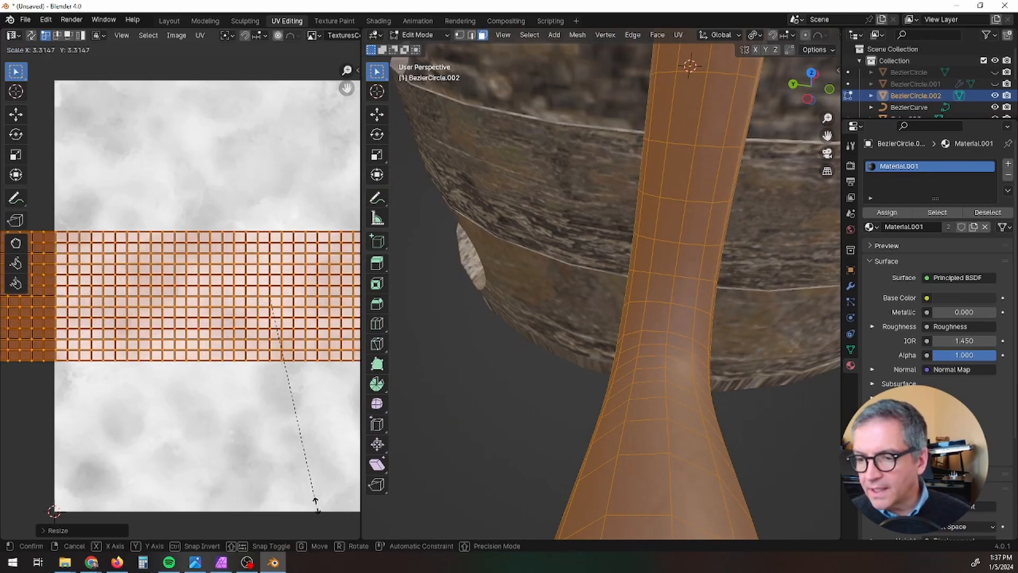
{"action": "left_click", "coordinate": [337, 537]}
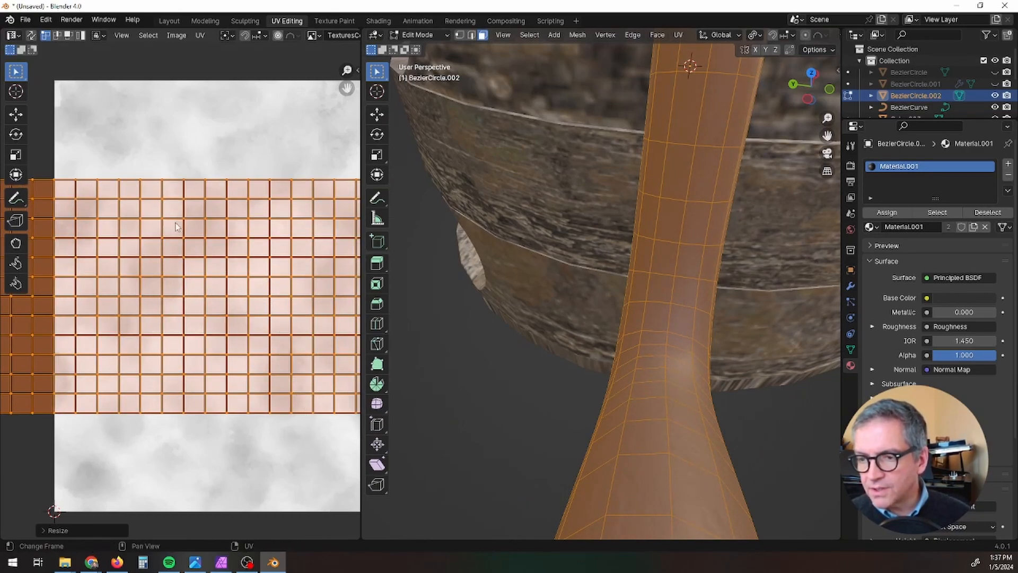
Step: Examine how the rescaled metal texture lies on the strap's loop, bends and the stretch over the wooden block in Object Mode
{"action": "middle_click_drag", "start_coordinate": [688, 370], "coordinate": [692, 374]}
{"action": "middle_click_drag", "start_coordinate": [620, 407], "coordinate": [598, 321]}
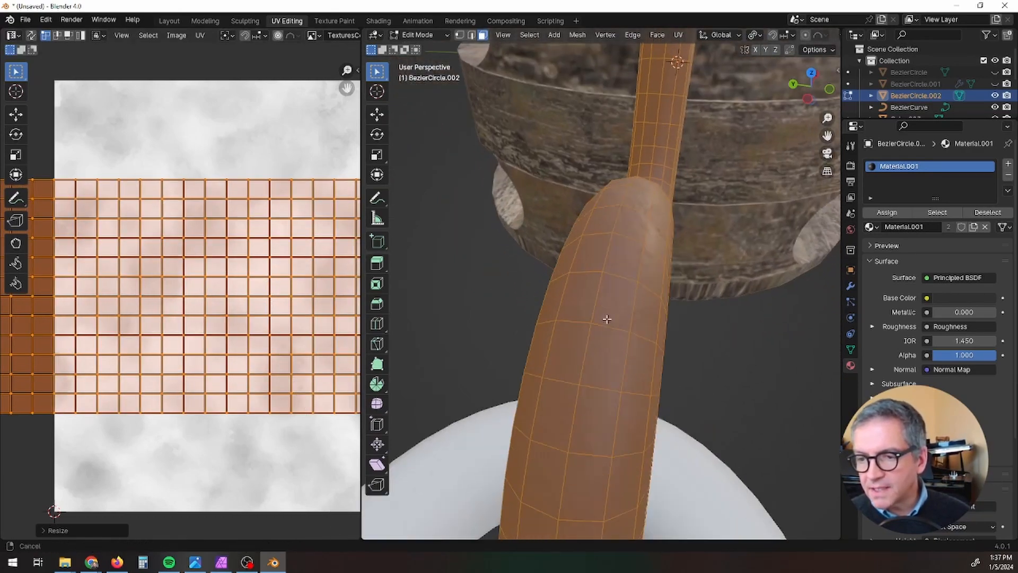
{"action": "scroll", "coordinate": [598, 320], "scroll_direction": "up", "scroll_amount": 2}
{"action": "scroll", "coordinate": [590, 300], "scroll_direction": "up", "scroll_amount": 3}
{"action": "scroll", "coordinate": [589, 300], "scroll_direction": "down", "scroll_amount": 4}
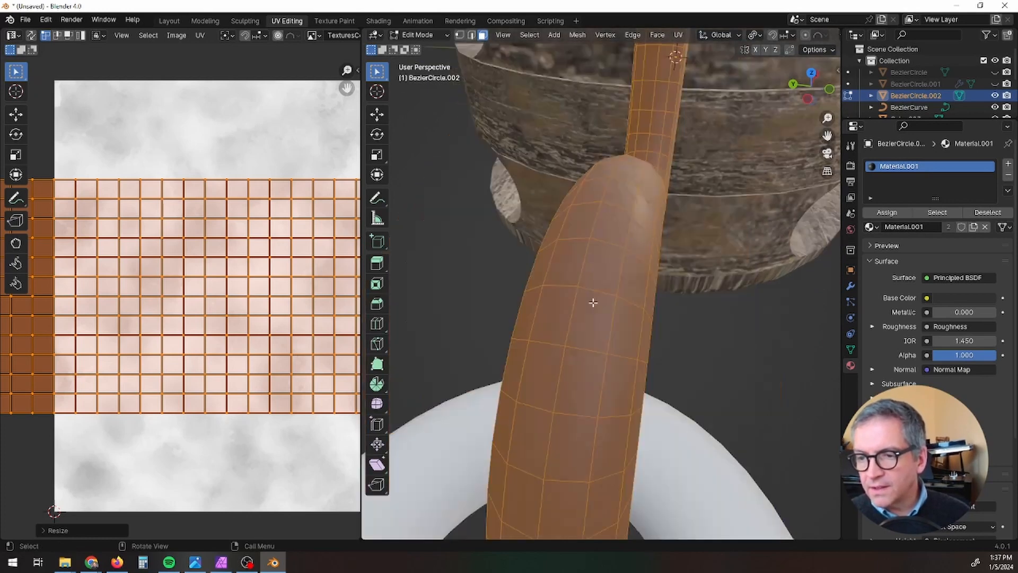
{"action": "key", "text": "Tab"}
{"action": "middle_click_drag", "start_coordinate": [730, 358], "coordinate": [698, 359]}
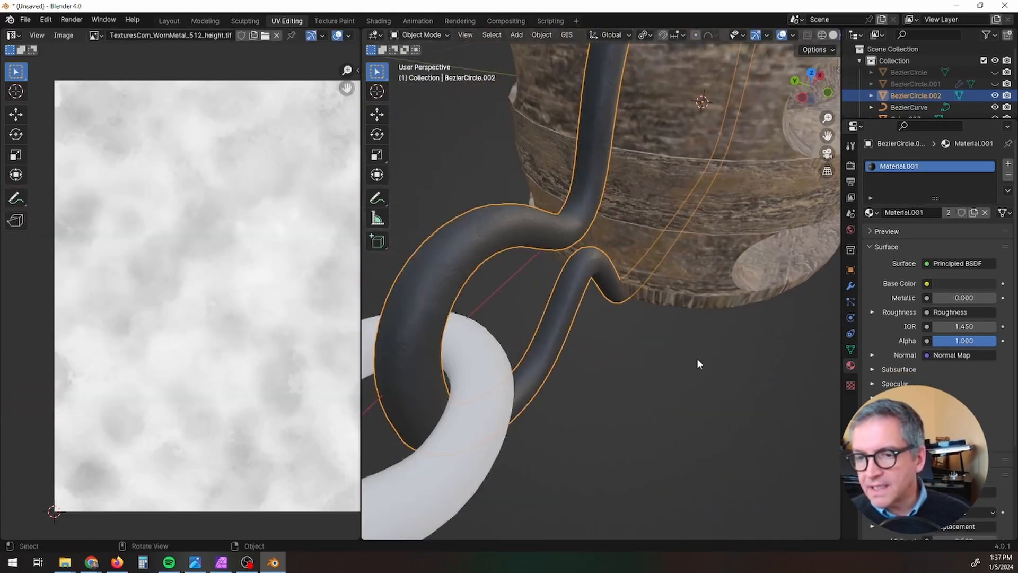
{"action": "scroll", "coordinate": [561, 289], "scroll_direction": "down", "scroll_amount": 3}
{"action": "middle_click_drag", "start_coordinate": [561, 289], "coordinate": [574, 246]}
{"action": "scroll", "coordinate": [583, 223], "scroll_direction": "up", "scroll_amount": 6}
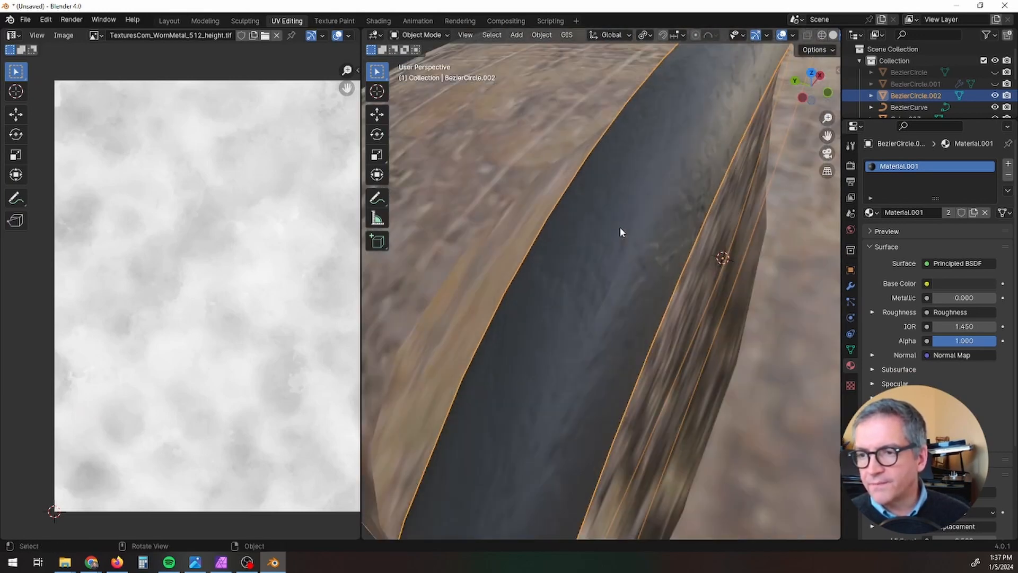
{"action": "scroll", "coordinate": [620, 227], "scroll_direction": "down", "scroll_amount": 2}
{"action": "scroll", "coordinate": [619, 227], "scroll_direction": "down", "scroll_amount": 4}
{"action": "middle_click_drag", "start_coordinate": [609, 380], "coordinate": [589, 311]}
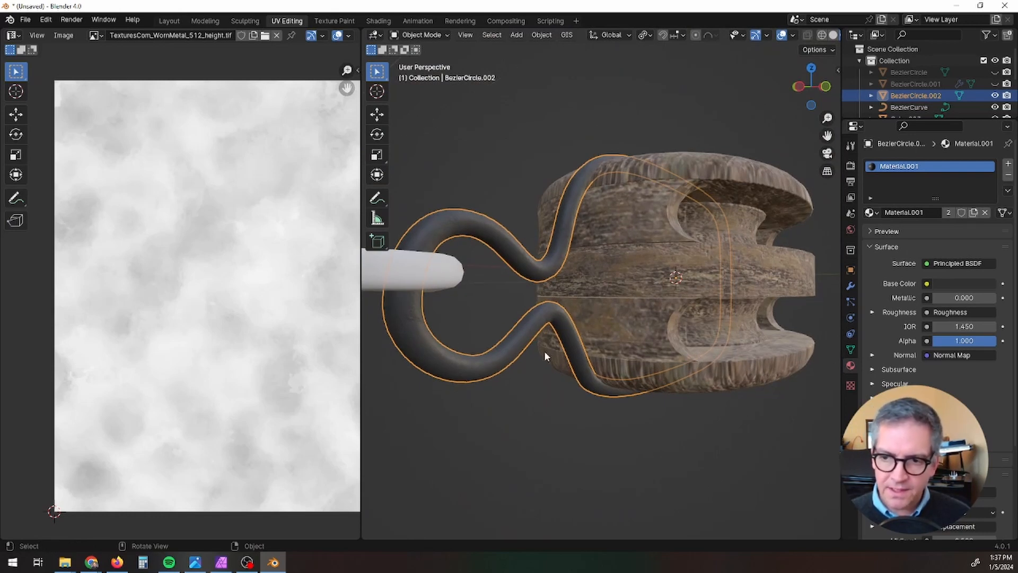
{"action": "scroll", "coordinate": [519, 240], "scroll_direction": "up", "scroll_amount": 3}
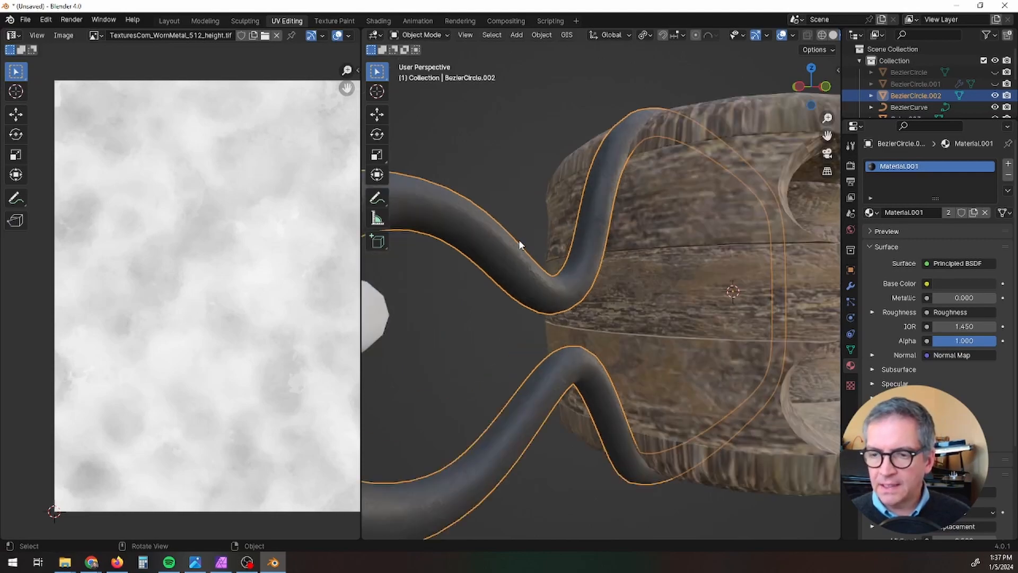
{"action": "middle_click_drag", "start_coordinate": [519, 240], "coordinate": [759, 285]}
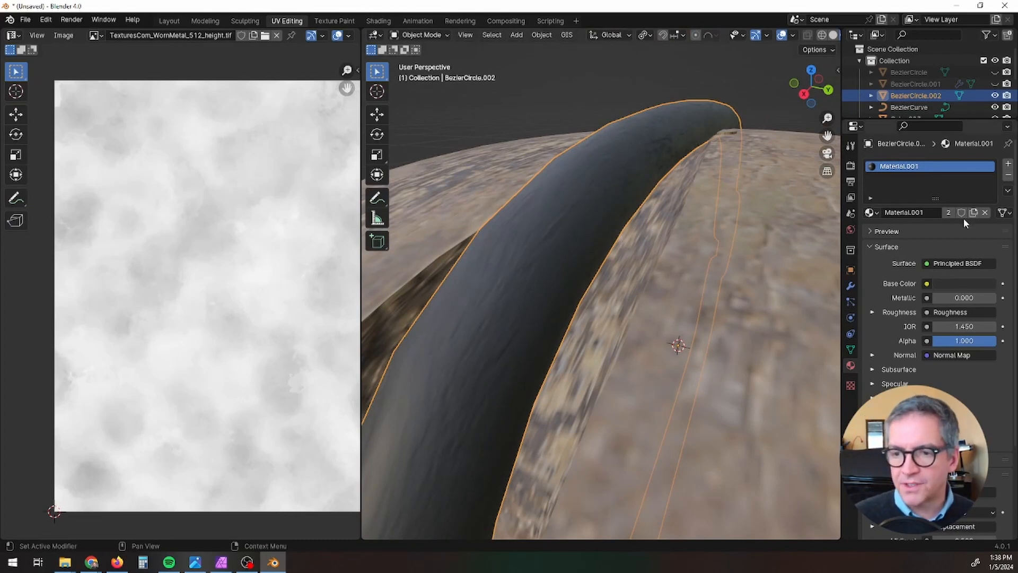
Step: Stretch all of the strap's UVs along X to about six times their width
{"action": "key", "text": "Tab"}
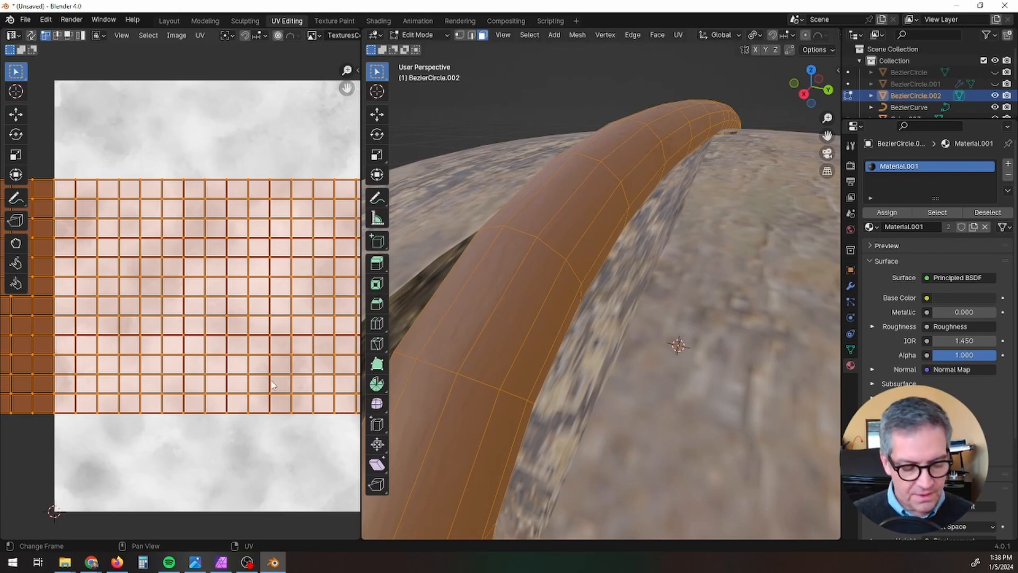
{"action": "key", "text": "s"}
{"action": "key", "text": "x"}
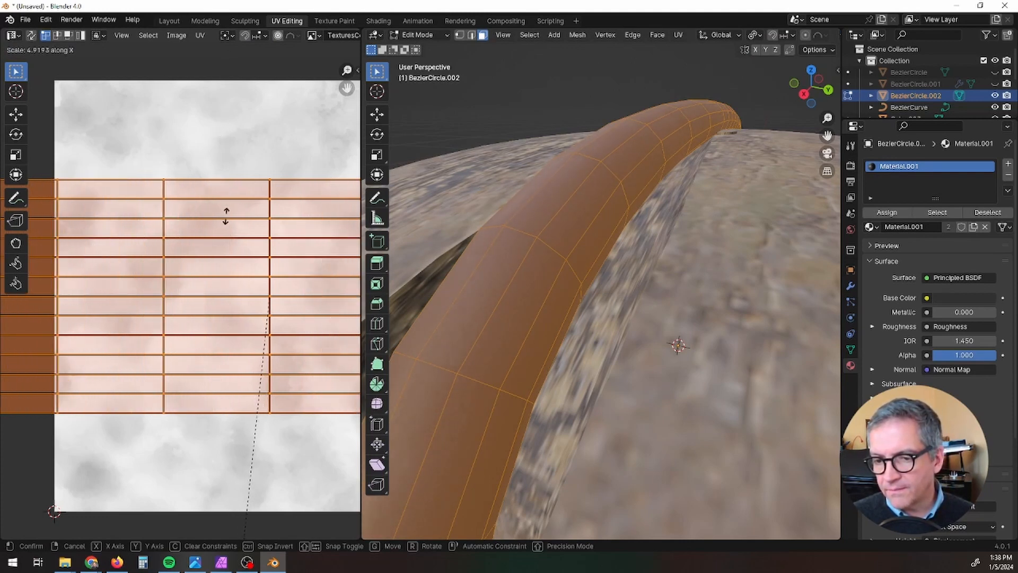
{"action": "left_click", "coordinate": [228, 340]}
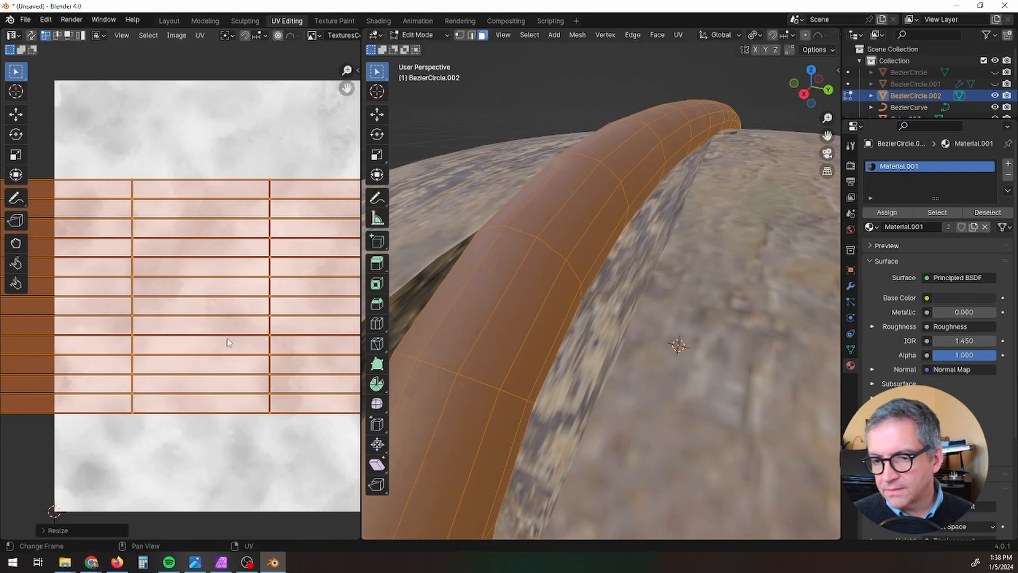
Step: Check the metal texture along the strap in Object Mode for stretching, from the hook end to the wooden block
{"action": "key", "text": "Tab"}
{"action": "scroll", "coordinate": [529, 311], "scroll_direction": "down", "scroll_amount": 4}
{"action": "middle_click_drag", "start_coordinate": [538, 305], "coordinate": [502, 165]}
{"action": "scroll", "coordinate": [556, 122], "scroll_direction": "up", "scroll_amount": 5}
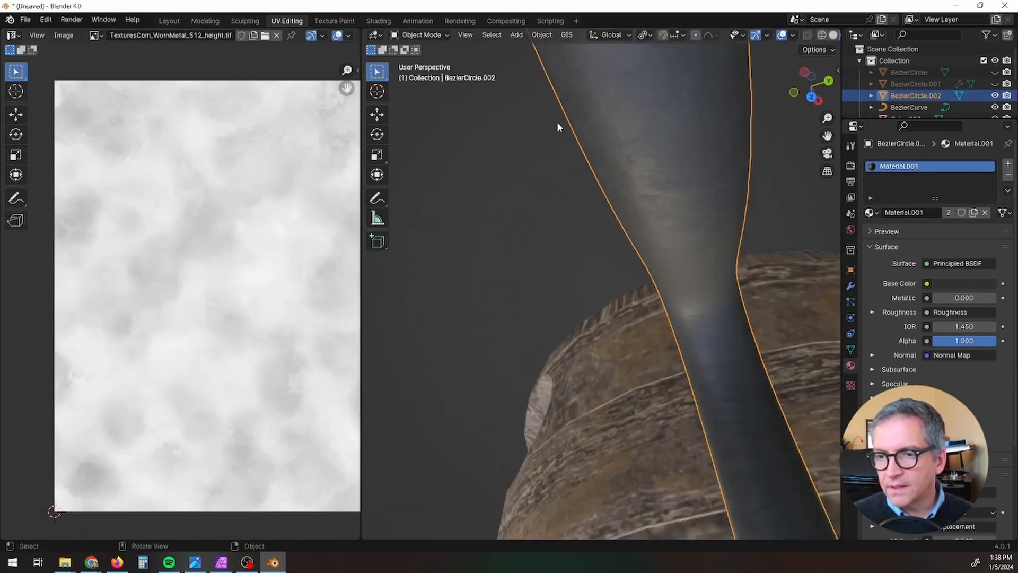
{"action": "scroll", "coordinate": [685, 125], "scroll_direction": "down", "scroll_amount": 2}
{"action": "middle_click_drag", "start_coordinate": [683, 129], "coordinate": [664, 159]}
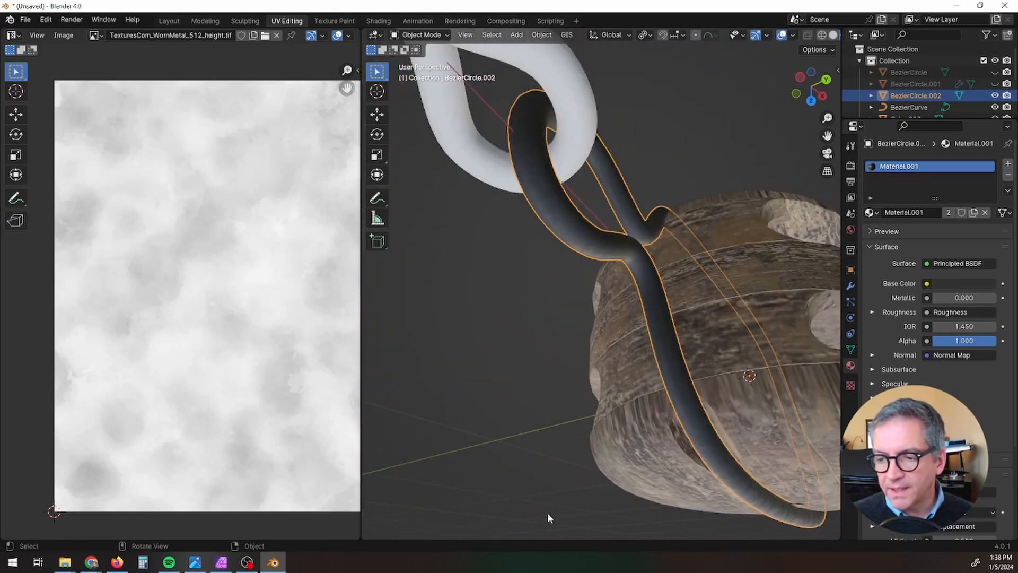
{"action": "middle_click_drag", "start_coordinate": [549, 516], "coordinate": [627, 335]}
{"action": "scroll", "coordinate": [702, 196], "scroll_direction": "up", "scroll_amount": 2}
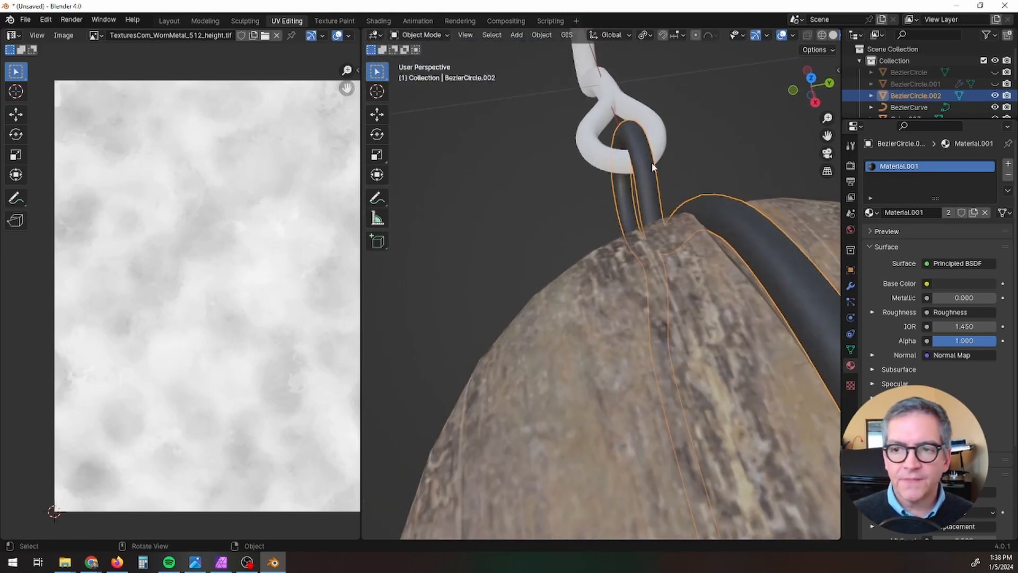
Step: Convert the white hook curve BezierCurve to a mesh and check its face layout
{"action": "left_click", "coordinate": [586, 148]}
{"action": "middle_click_drag", "start_coordinate": [586, 149], "coordinate": [647, 151]}
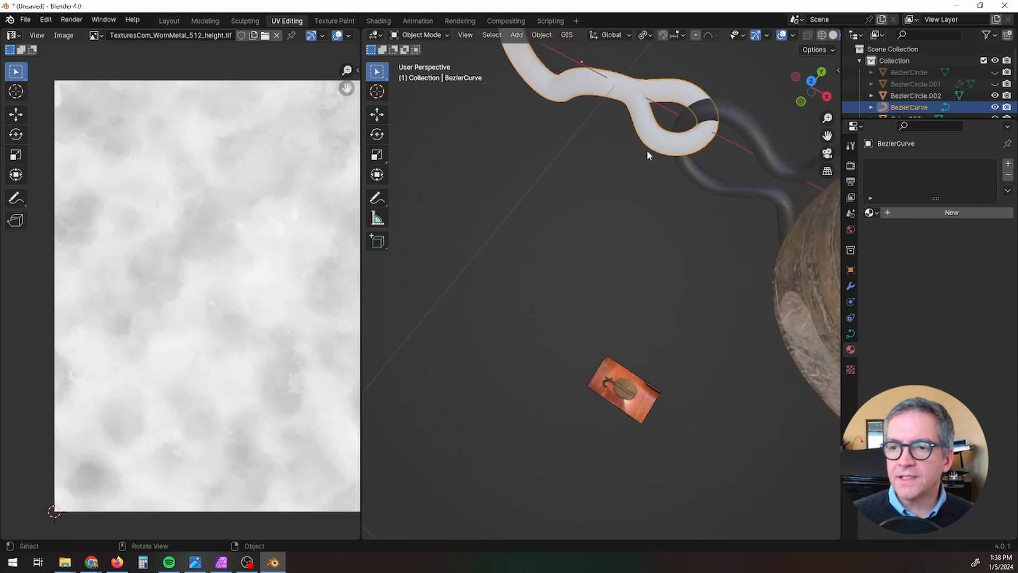
{"action": "left_click", "coordinate": [542, 34]}
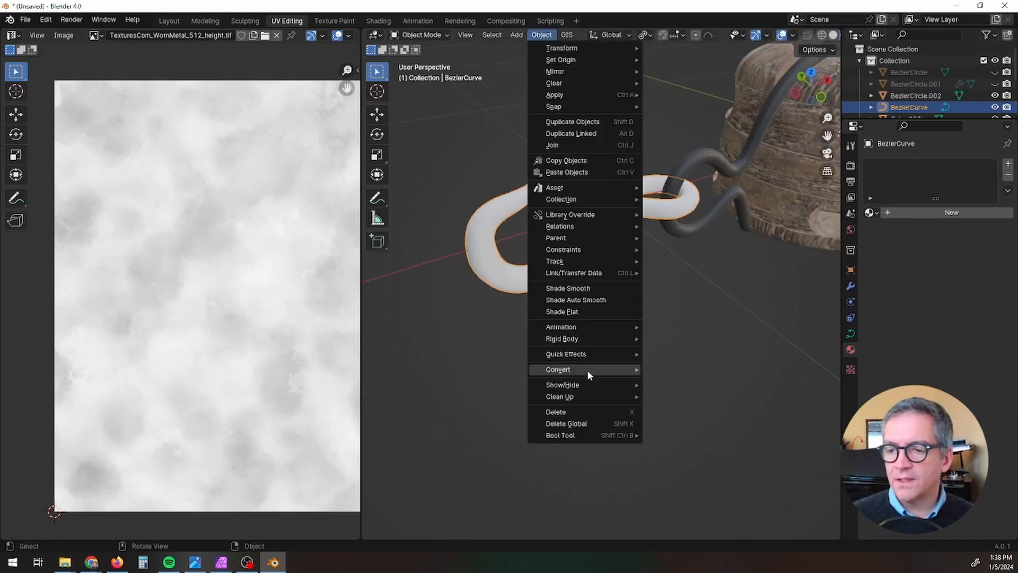
{"action": "mouse_move", "coordinate": [587, 370]}
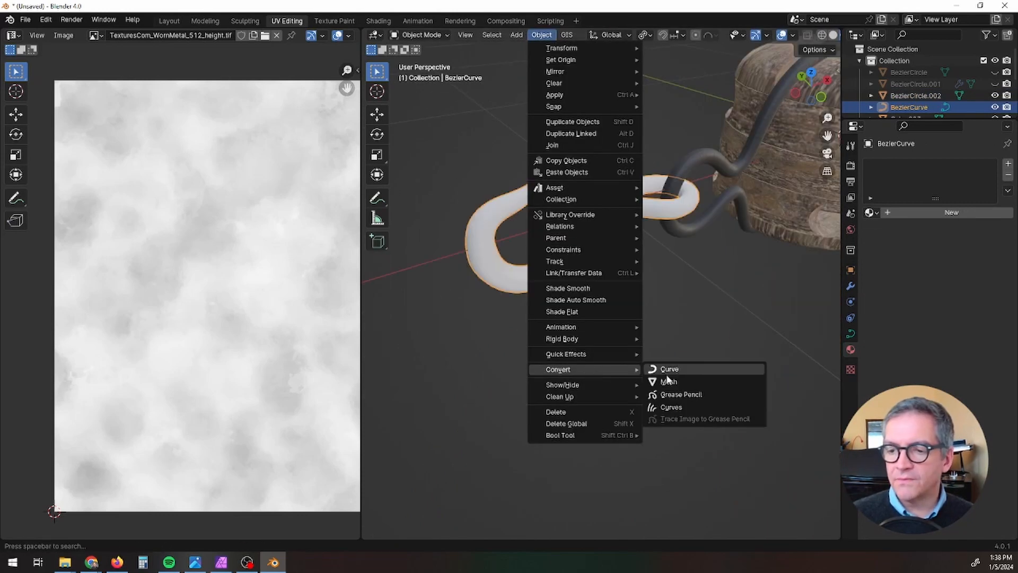
{"action": "left_click", "coordinate": [668, 381]}
{"action": "scroll", "coordinate": [655, 205], "scroll_direction": "up", "scroll_amount": 2}
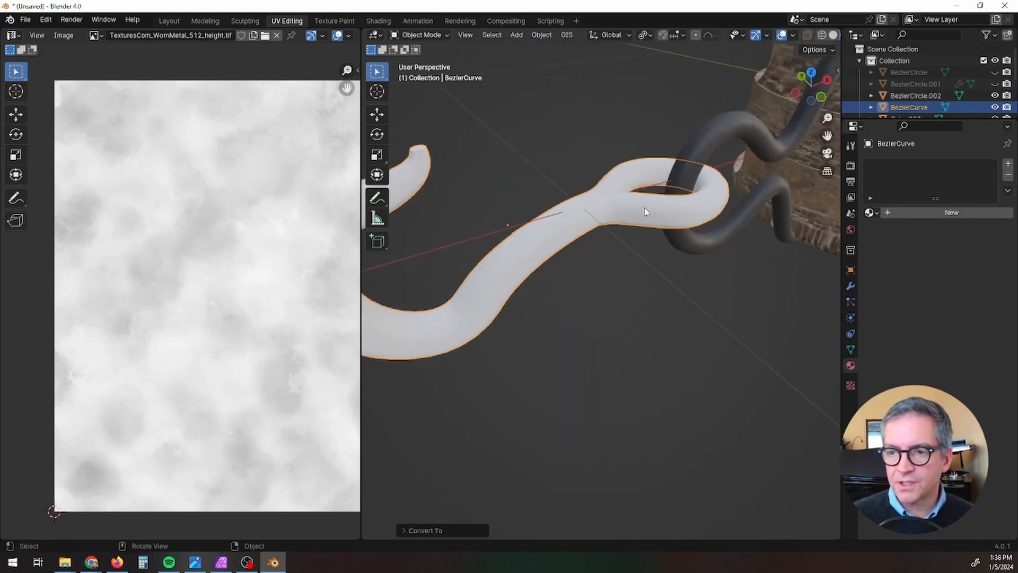
{"action": "key", "text": "Tab"}
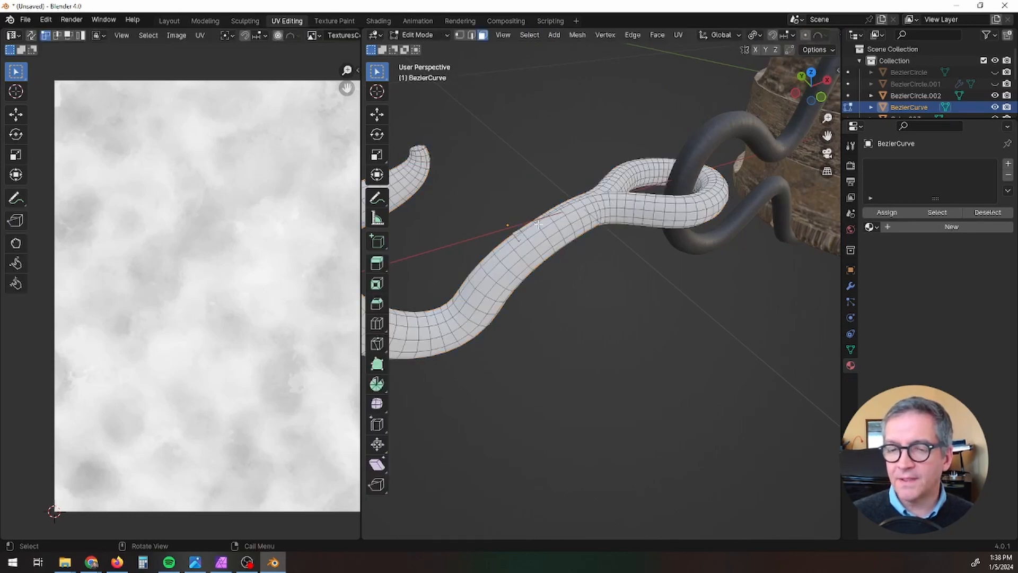
{"action": "key", "text": "Tab"}
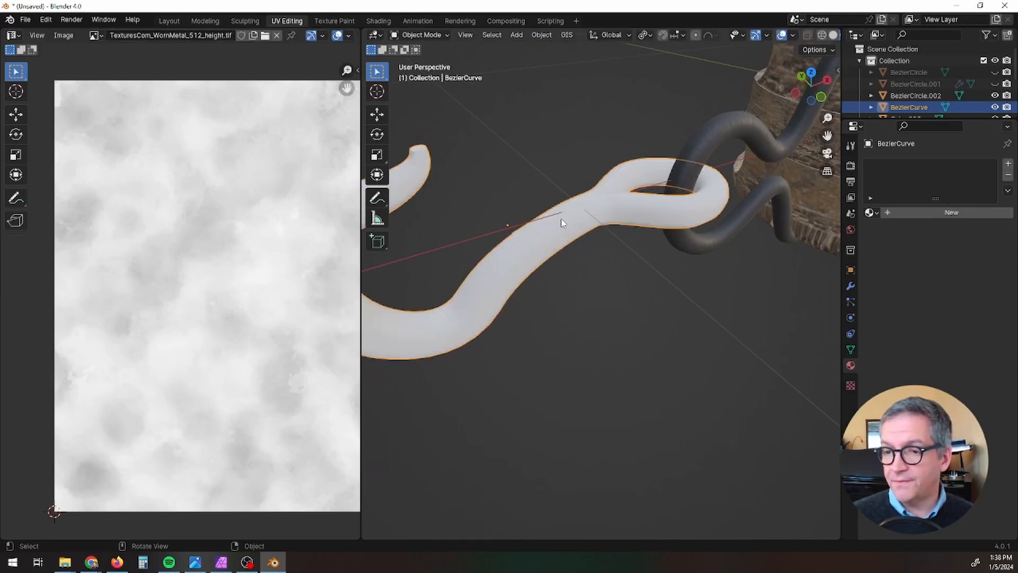
Step: Assign the existing Material.001 to the hook mesh and rename the material to Iron
{"action": "left_click", "coordinate": [869, 213]}
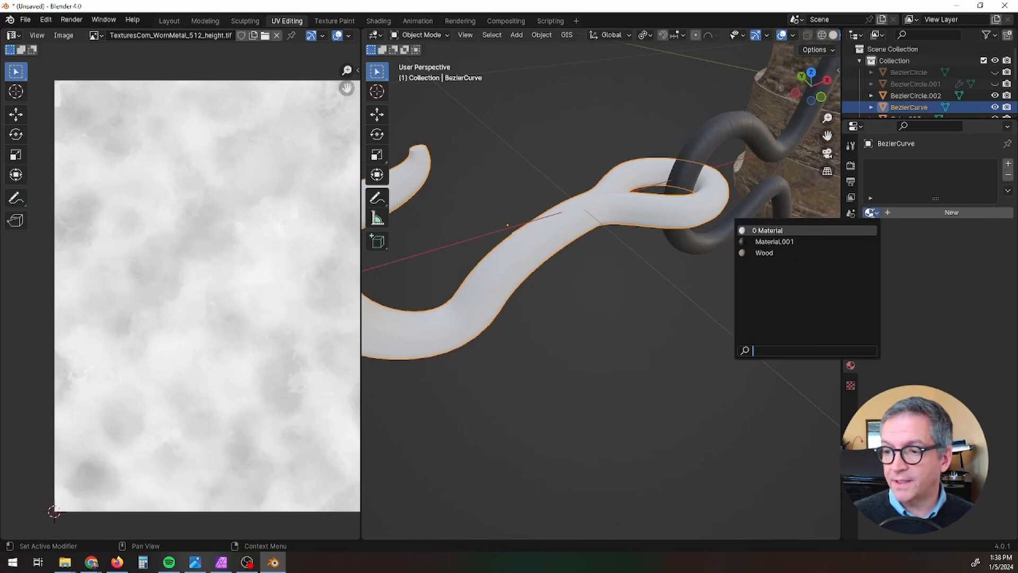
{"action": "left_click", "coordinate": [784, 241]}
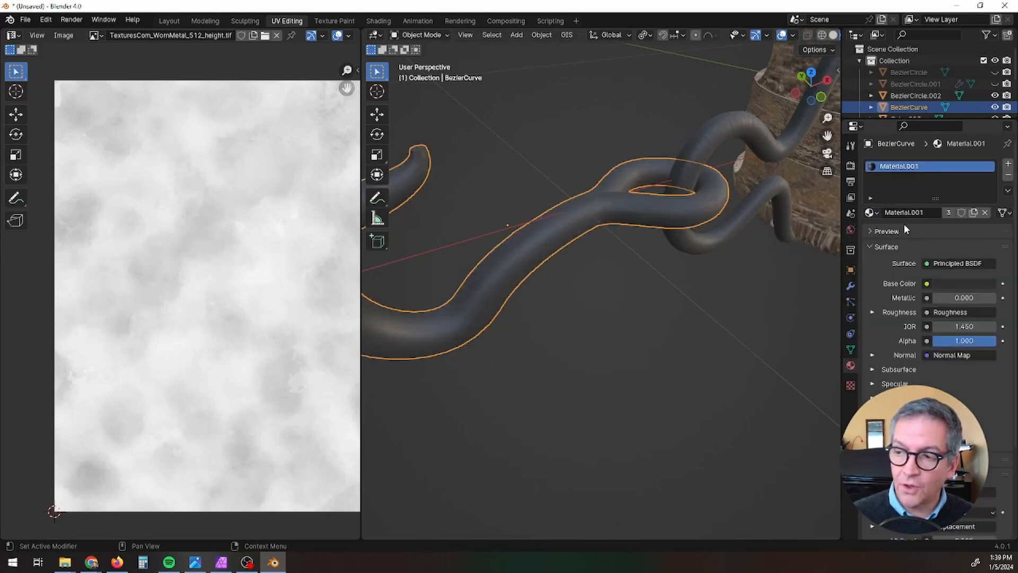
{"action": "double_click", "coordinate": [911, 213]}
{"action": "type", "text": "Iron"}
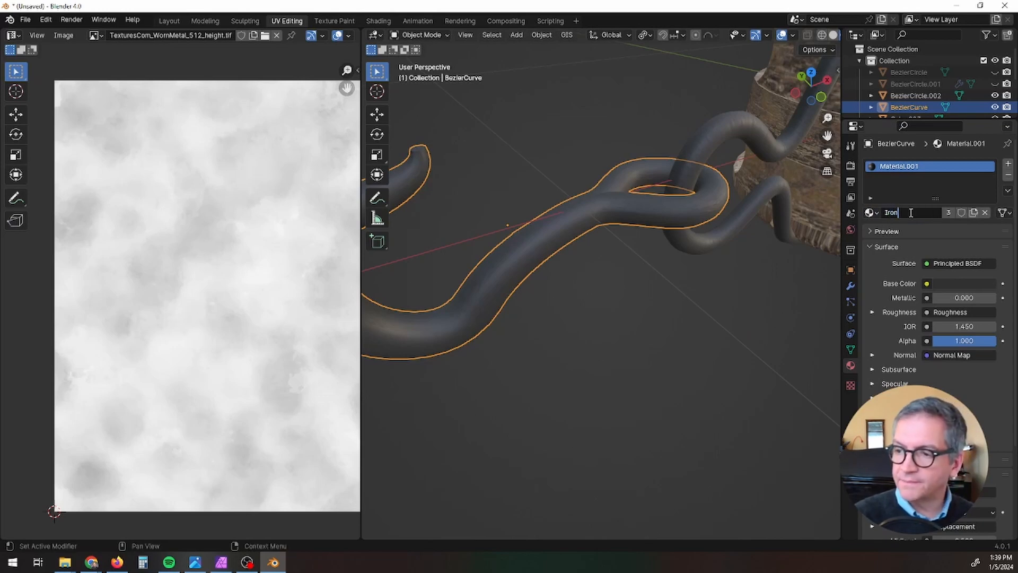
{"action": "key", "text": "Return"}
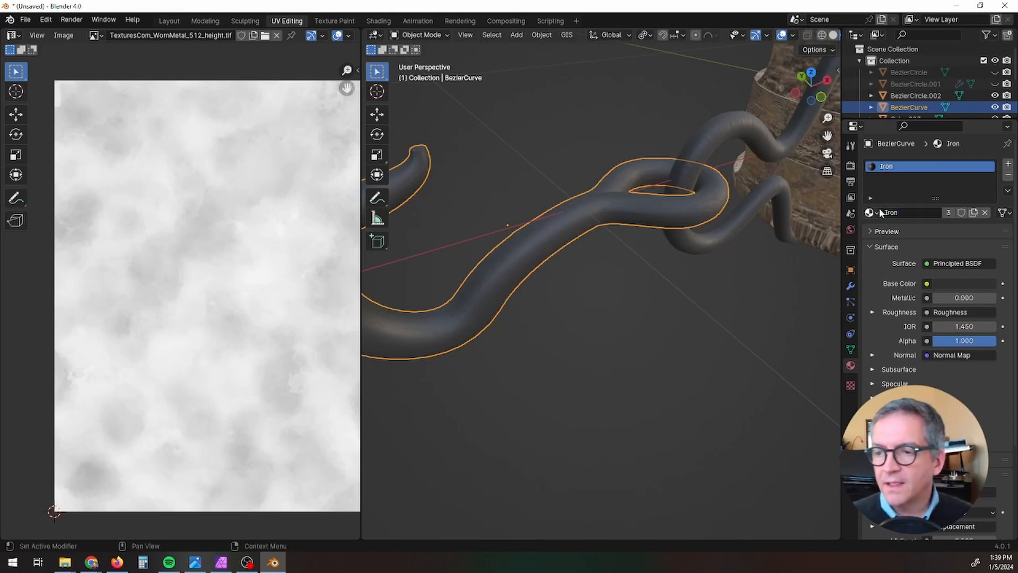
Step: Select the whole hook mesh in Edit Mode with all its UVs and stretch them along X
{"action": "key", "text": "Tab"}
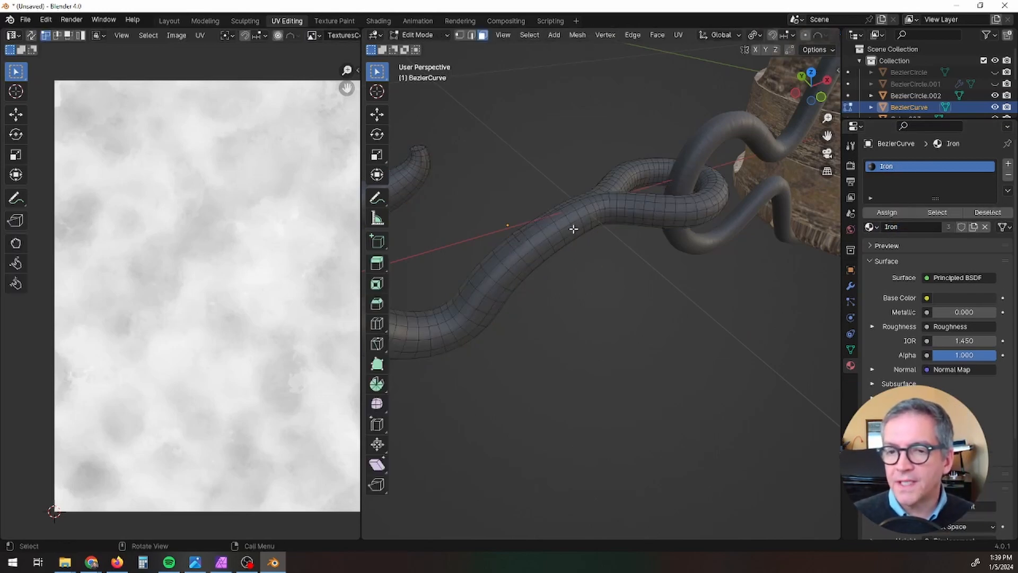
{"action": "key", "text": "a"}
{"action": "scroll", "coordinate": [271, 239], "scroll_direction": "down", "scroll_amount": 3}
{"action": "middle_click_drag", "start_coordinate": [275, 244], "coordinate": [139, 237]}
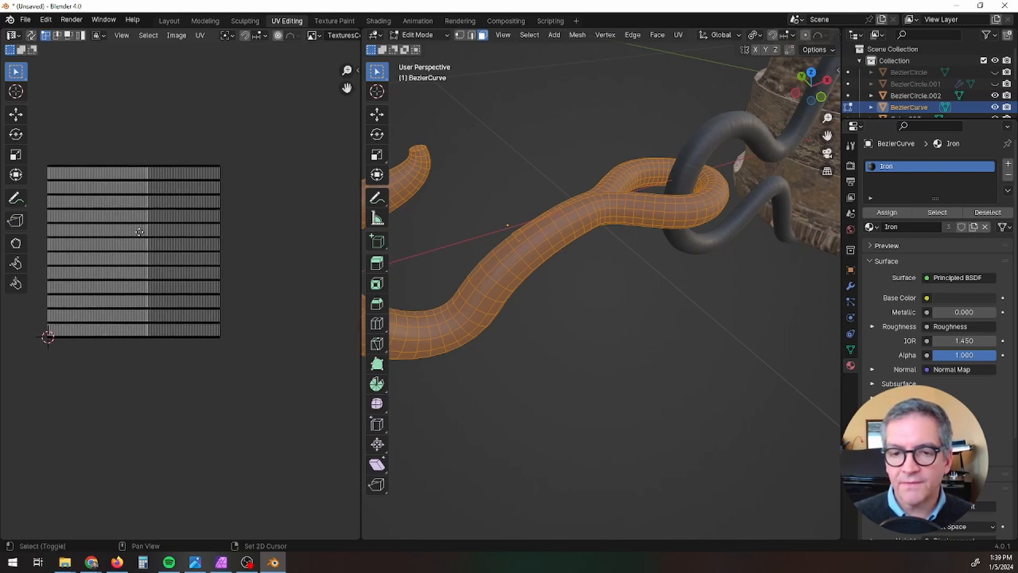
{"action": "scroll", "coordinate": [161, 218], "scroll_direction": "up", "scroll_amount": 4}
{"action": "scroll", "coordinate": [265, 284], "scroll_direction": "down", "scroll_amount": 2}
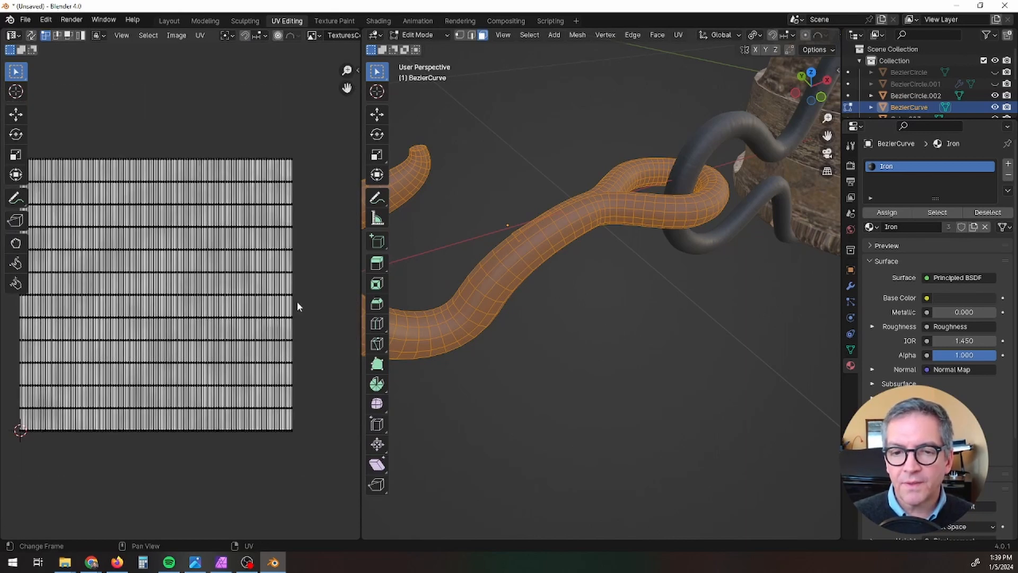
{"action": "key", "text": "a"}
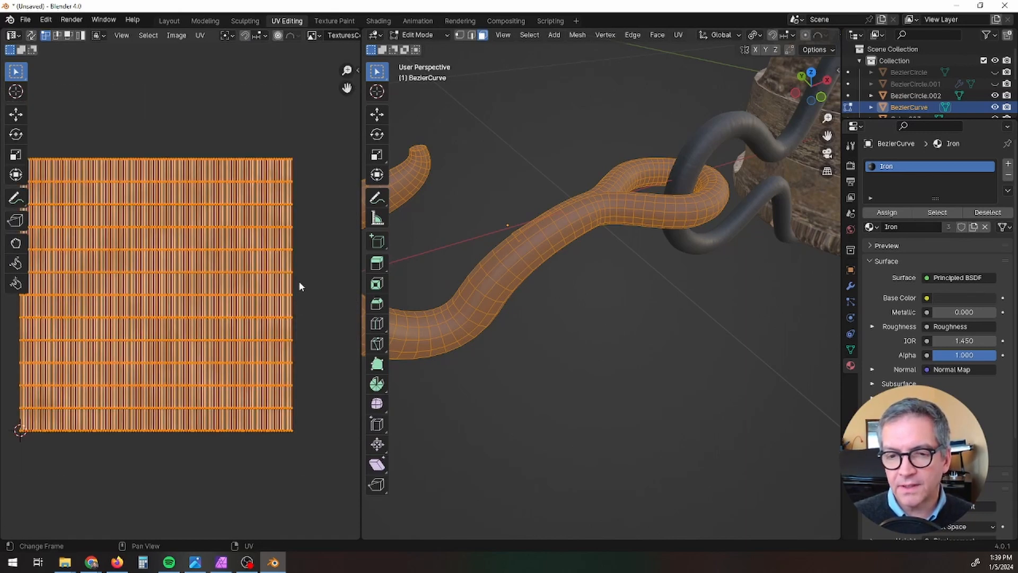
{"action": "key", "text": "s"}
{"action": "key", "text": "x"}
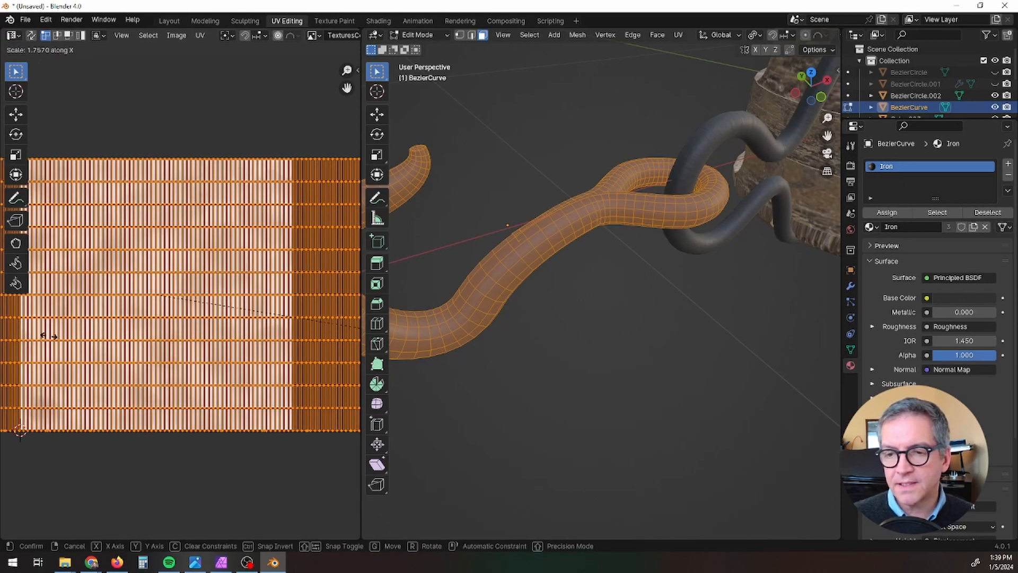
{"action": "left_click", "coordinate": [233, 393]}
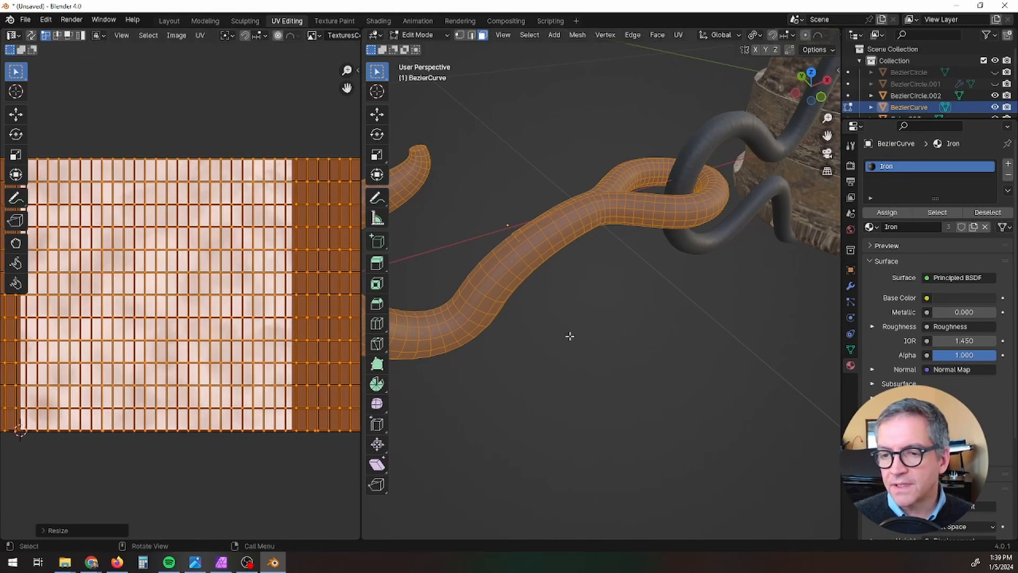
Step: Stretch the hook's UVs further along X until the UV faces are wider than tall, and check the texture in Object Mode
{"action": "scroll", "coordinate": [544, 293], "scroll_direction": "up", "scroll_amount": 3}
{"action": "scroll", "coordinate": [525, 265], "scroll_direction": "up", "scroll_amount": 3}
{"action": "middle_click_drag", "start_coordinate": [523, 260], "coordinate": [631, 376], "text": "shift"}
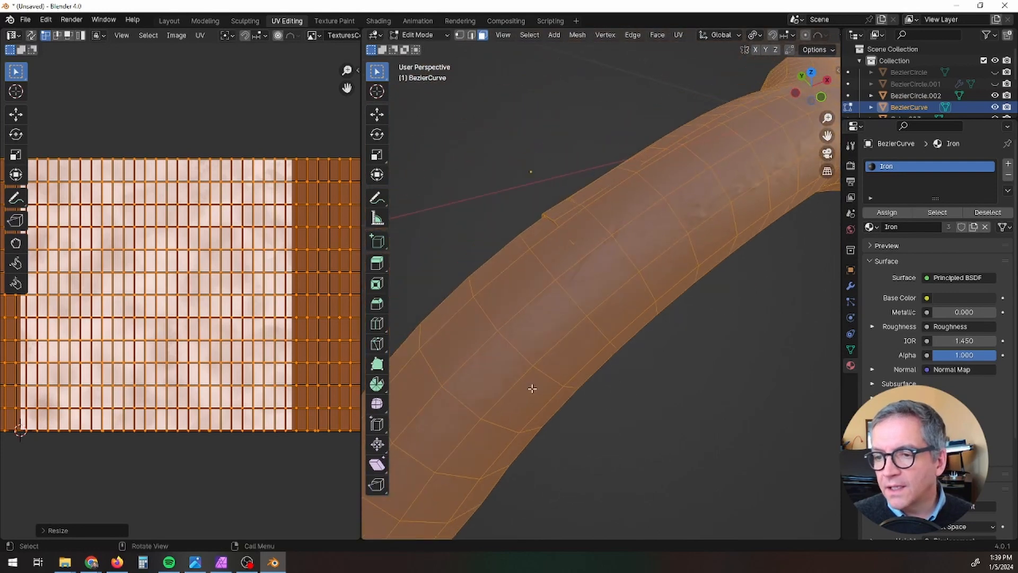
{"action": "key", "text": "s"}
{"action": "key", "text": "x"}
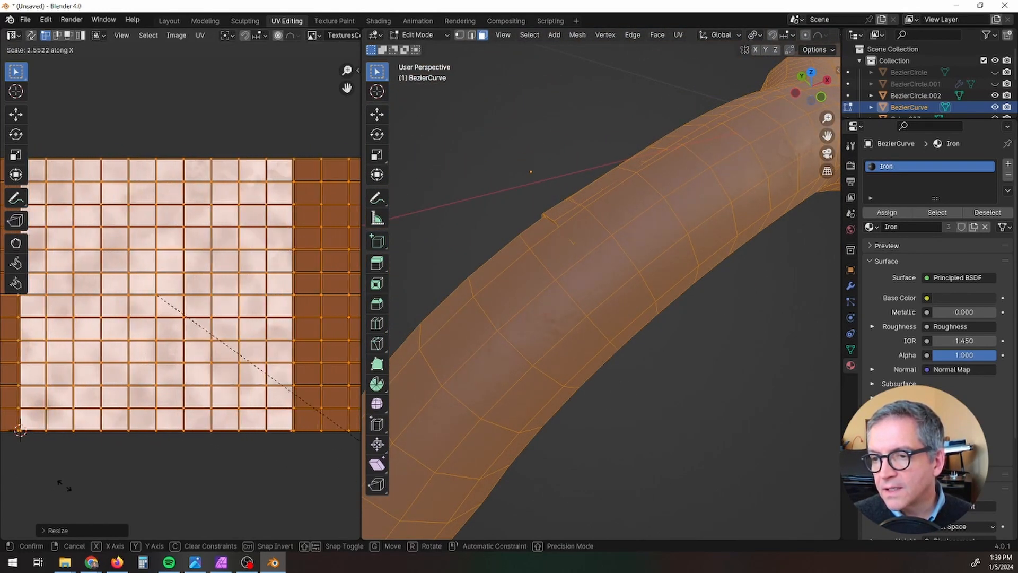
{"action": "left_click", "coordinate": [183, 510]}
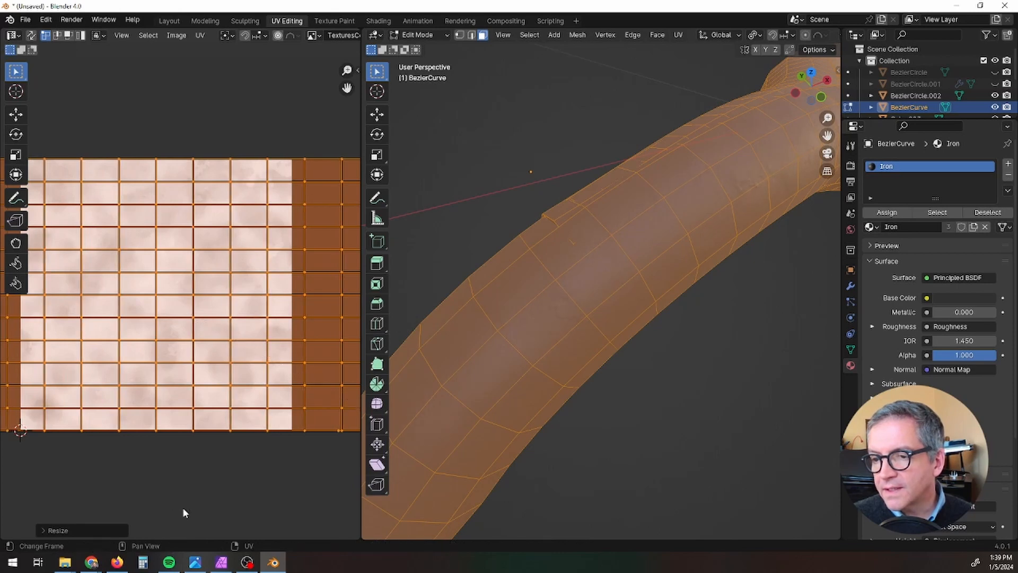
{"action": "key", "text": "Tab"}
{"action": "scroll", "coordinate": [575, 412], "scroll_direction": "down", "scroll_amount": 10}
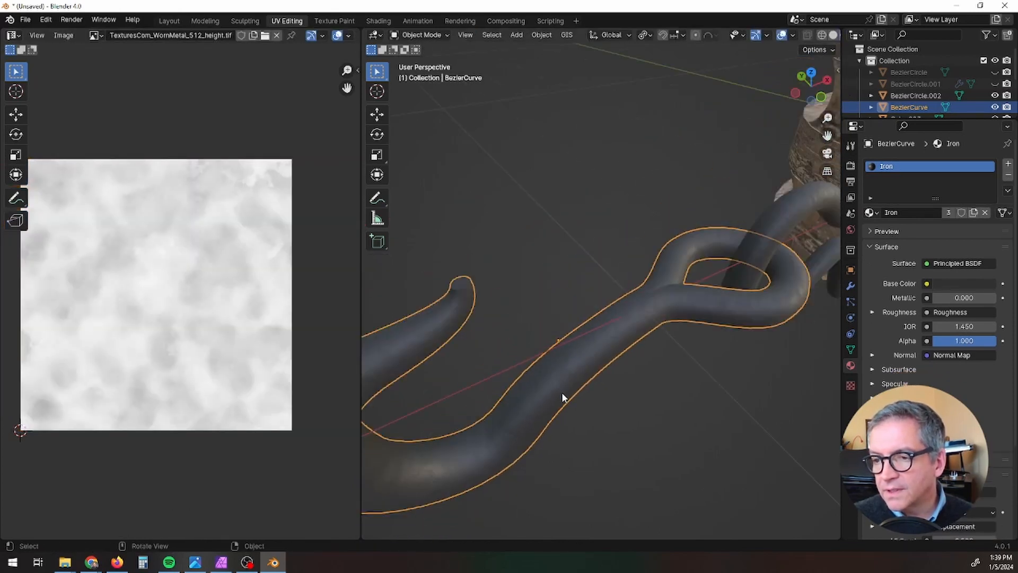
Step: Scale the hook's UVs down uniformly to about a third of their size and check the metal texture in Object Mode
{"action": "key", "text": "Tab"}
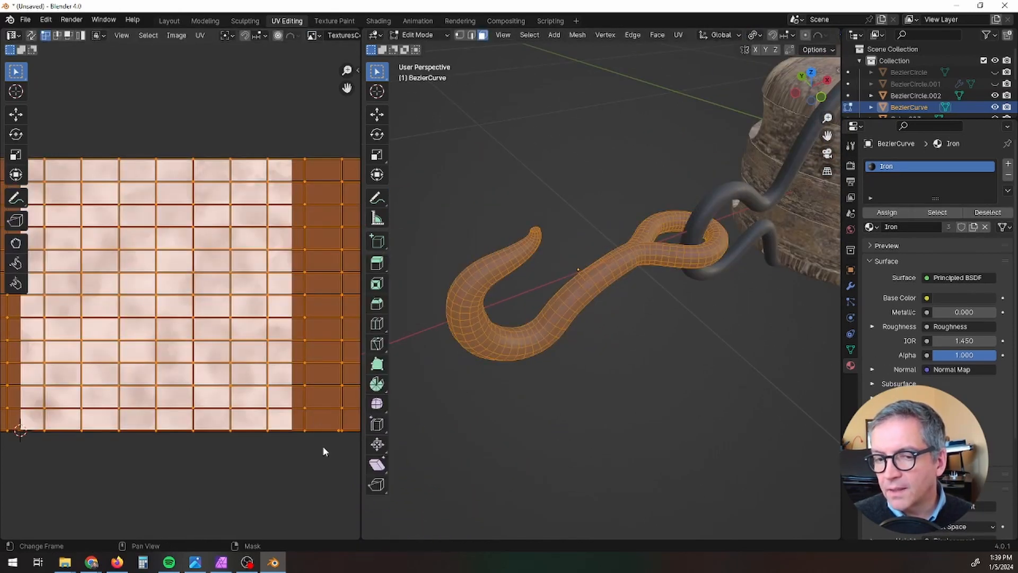
{"action": "key", "text": "s"}
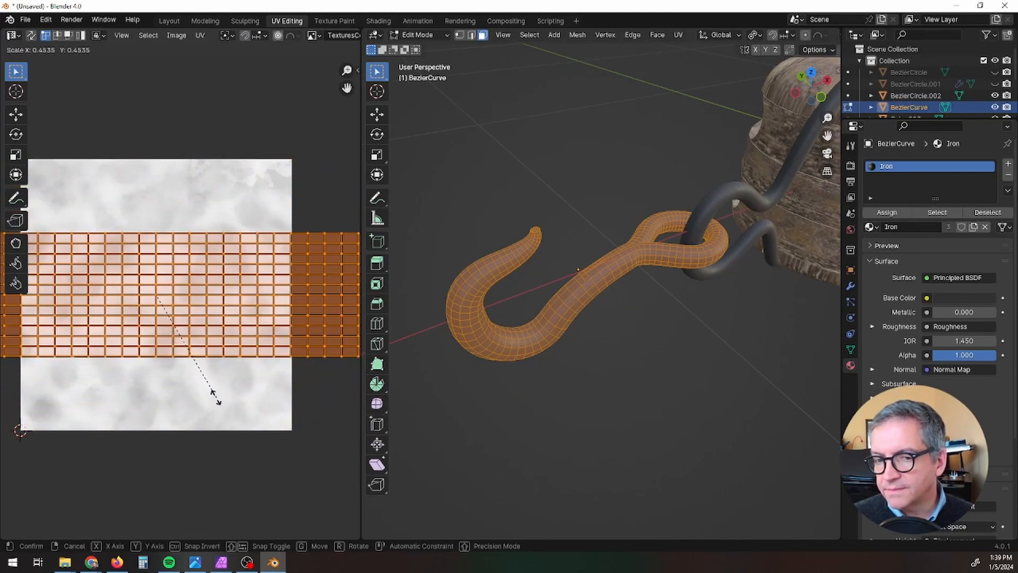
{"action": "left_click", "coordinate": [190, 370]}
{"action": "scroll", "coordinate": [568, 303], "scroll_direction": "up", "scroll_amount": 5}
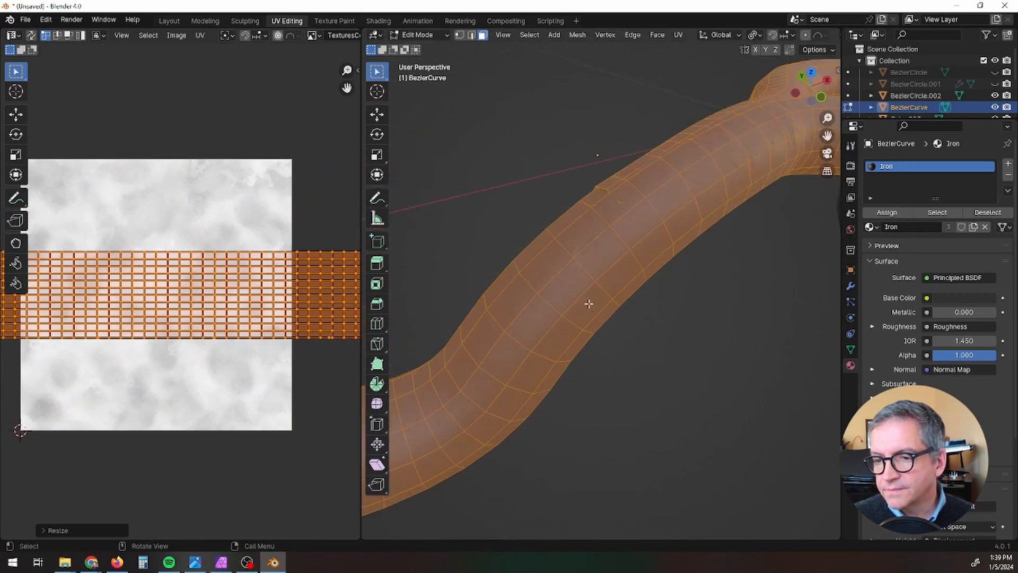
{"action": "key", "text": "Tab"}
{"action": "scroll", "coordinate": [632, 355], "scroll_direction": "down", "scroll_amount": 2}
{"action": "scroll", "coordinate": [630, 349], "scroll_direction": "down", "scroll_amount": 2}
{"action": "middle_click_drag", "start_coordinate": [631, 367], "coordinate": [595, 286]}
{"action": "scroll", "coordinate": [599, 342], "scroll_direction": "down", "scroll_amount": 2}
{"action": "scroll", "coordinate": [599, 346], "scroll_direction": "down", "scroll_amount": 3}
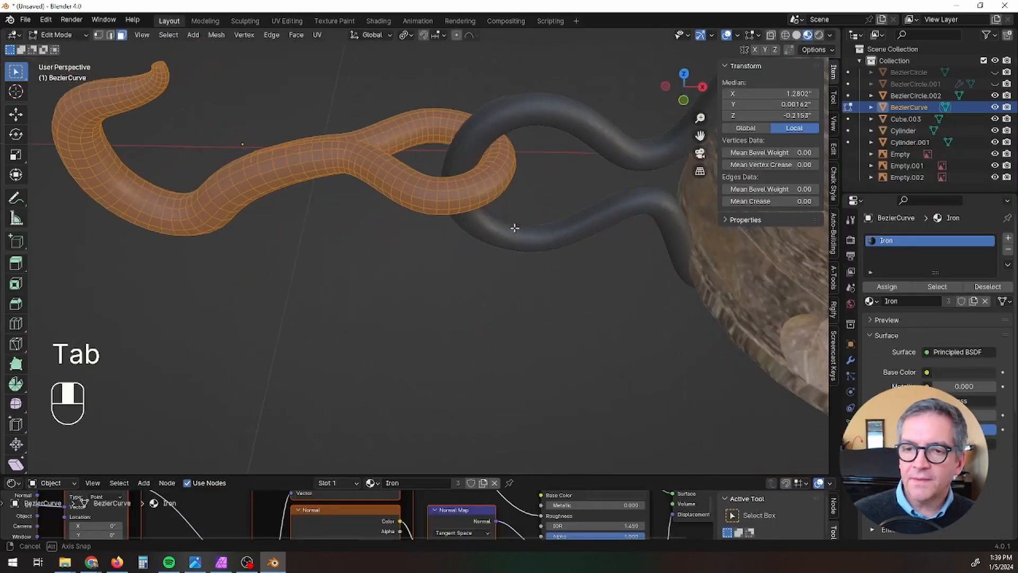
Step: Turn on X-ray and select a single edge on the inner side of the hook's eye, where it meets the strap loop
{"action": "middle_click_drag", "start_coordinate": [514, 227], "coordinate": [512, 164]}
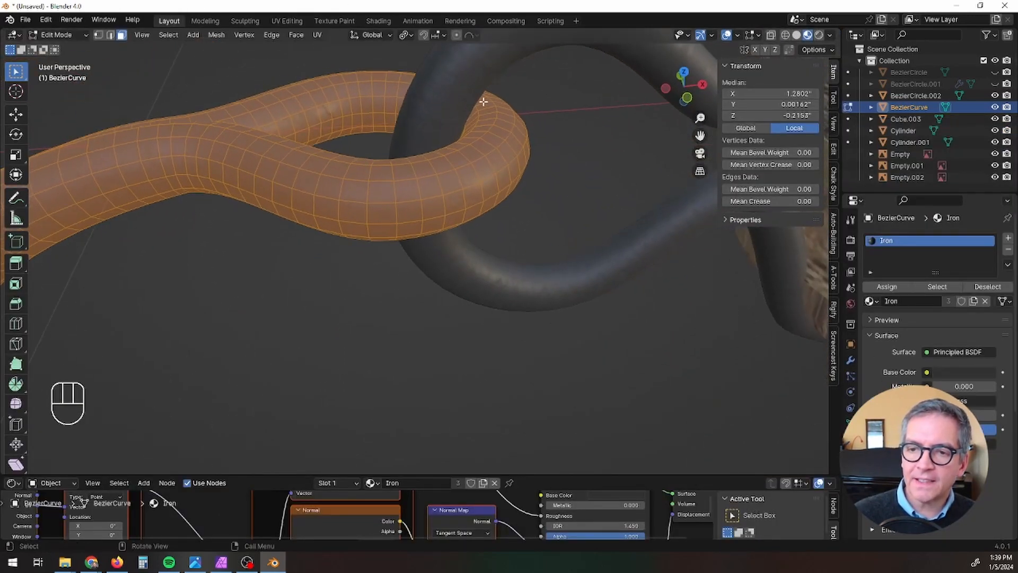
{"action": "key", "text": "3"}
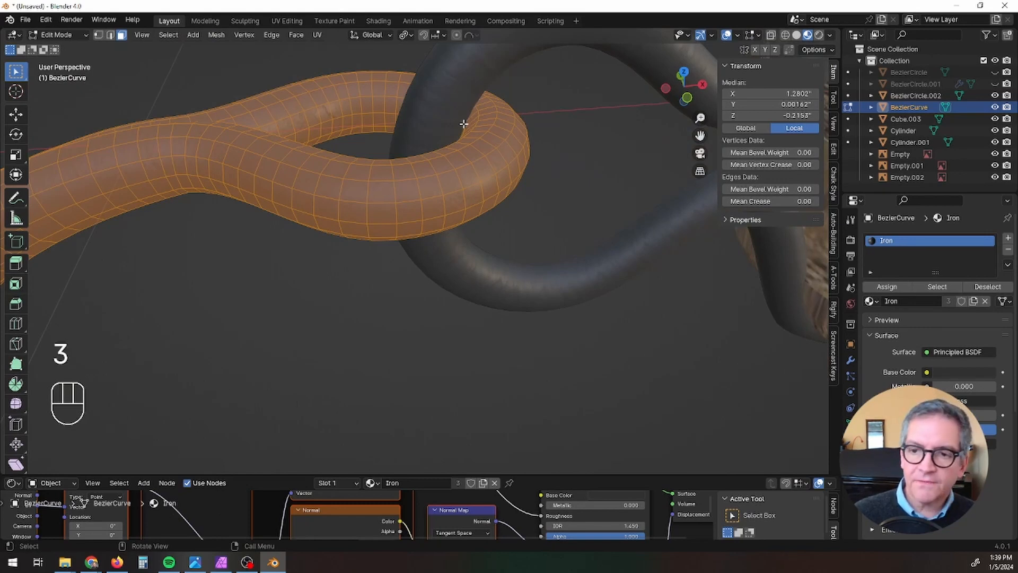
{"action": "left_click", "coordinate": [461, 126]}
{"action": "middle_click_drag", "start_coordinate": [466, 125], "coordinate": [534, 125]}
{"action": "left_click", "coordinate": [776, 35]}
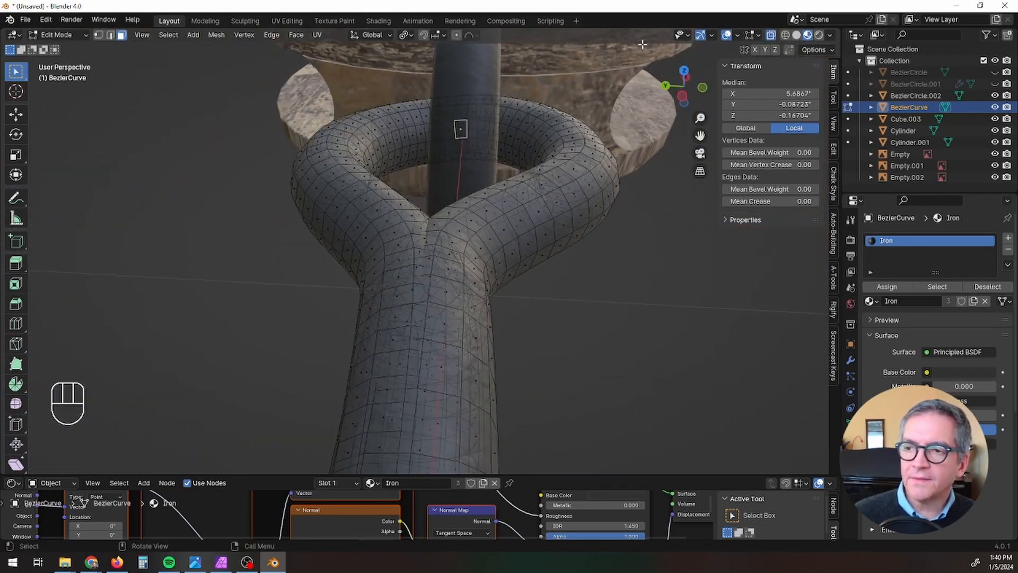
{"action": "left_click", "coordinate": [111, 35]}
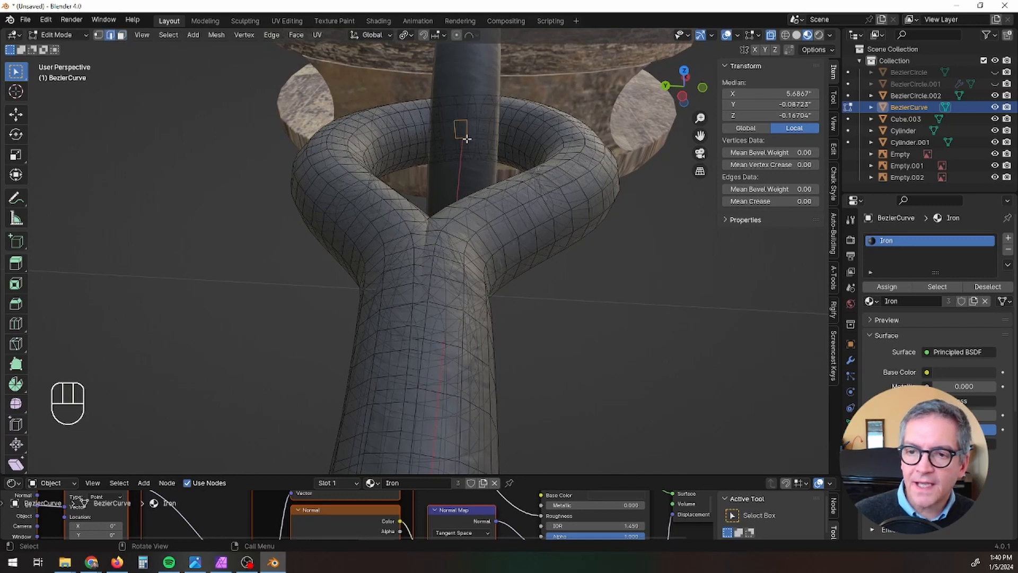
{"action": "left_click", "coordinate": [459, 139]}
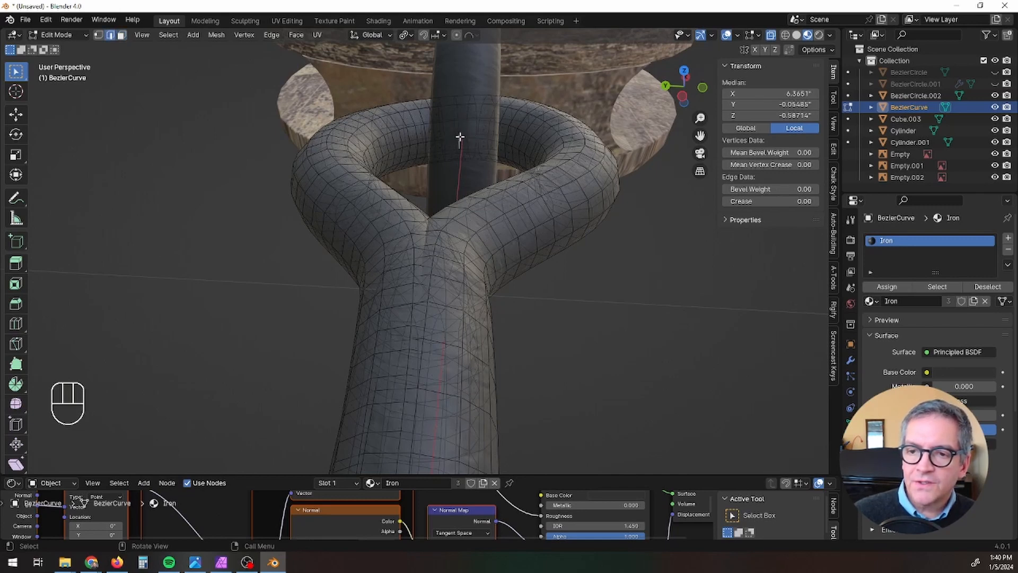
{"action": "left_click", "coordinate": [461, 138]}
Step: Snap the 3D cursor to the selected edge inside the hook's eye
{"action": "middle_click_drag", "start_coordinate": [522, 159], "coordinate": [388, 176]}
{"action": "scroll", "coordinate": [412, 93], "scroll_direction": "down", "scroll_amount": 6}
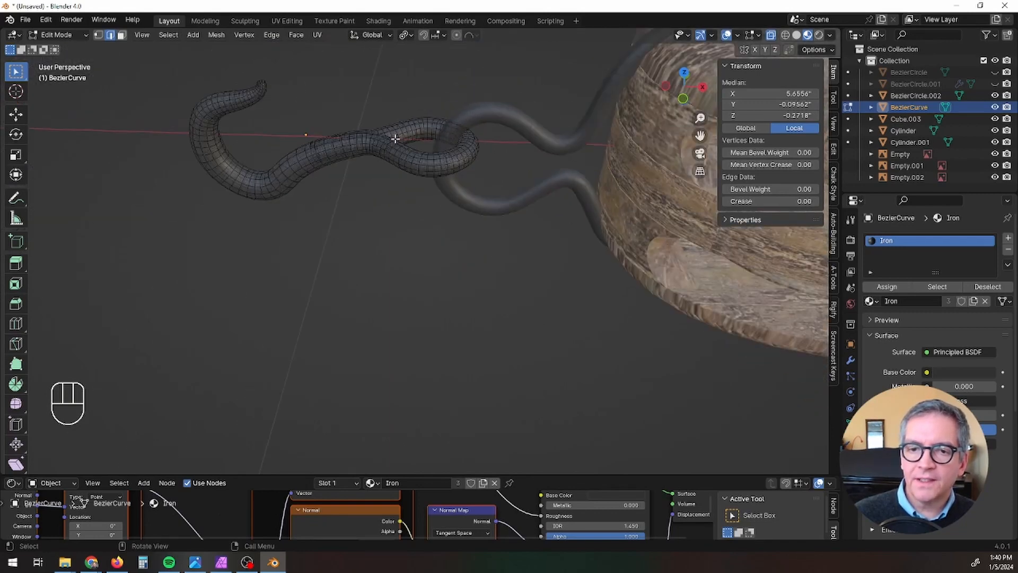
{"action": "middle_click_drag", "start_coordinate": [489, 98], "coordinate": [474, 254], "text": "shift"}
{"action": "key", "text": "Tab"}
{"action": "key", "text": "Tab"}
{"action": "key", "text": "shift+s"}
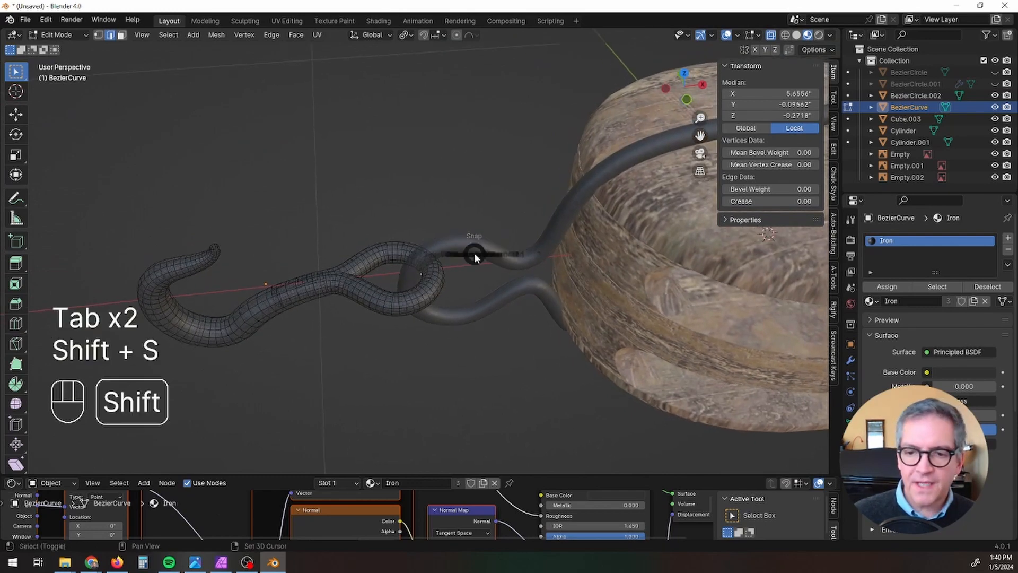
{"action": "left_click", "coordinate": [480, 321]}
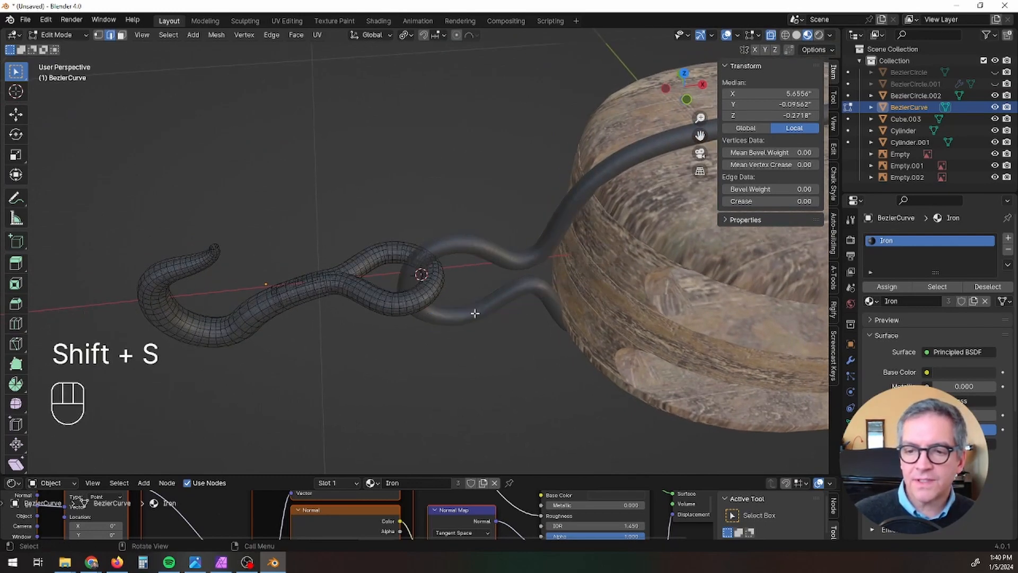
Step: Set the hook's origin to the 3D cursor in Object Mode
{"action": "scroll", "coordinate": [353, 286], "scroll_direction": "down", "scroll_amount": 6}
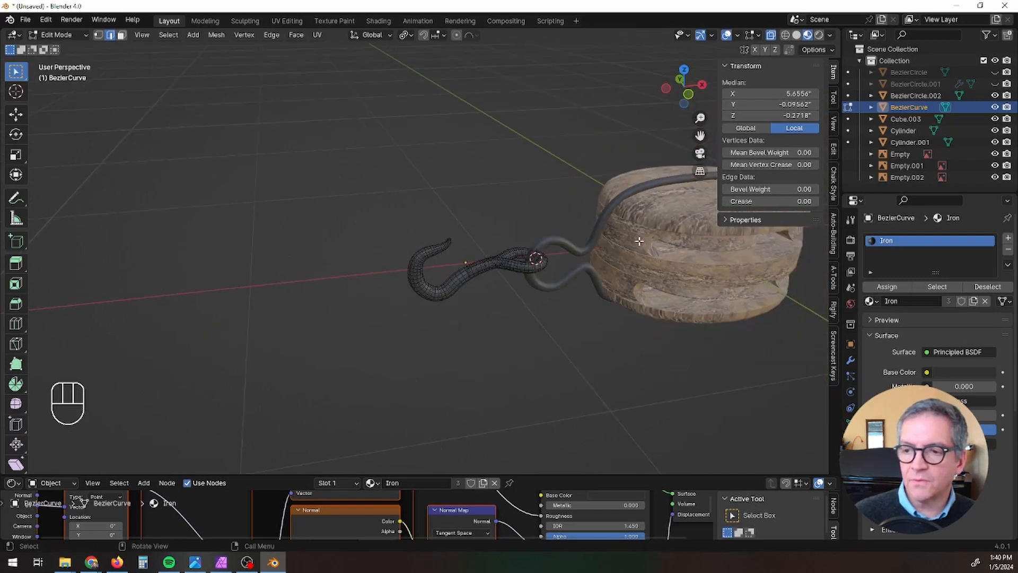
{"action": "middle_click_drag", "start_coordinate": [500, 284], "coordinate": [527, 248], "text": "shift"}
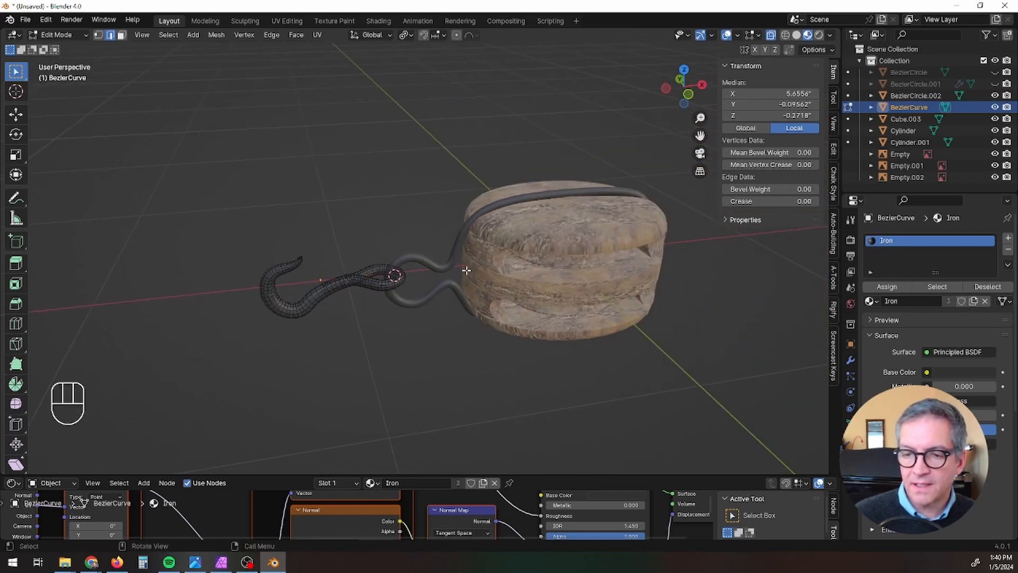
{"action": "scroll", "coordinate": [375, 275], "scroll_direction": "up", "scroll_amount": 4}
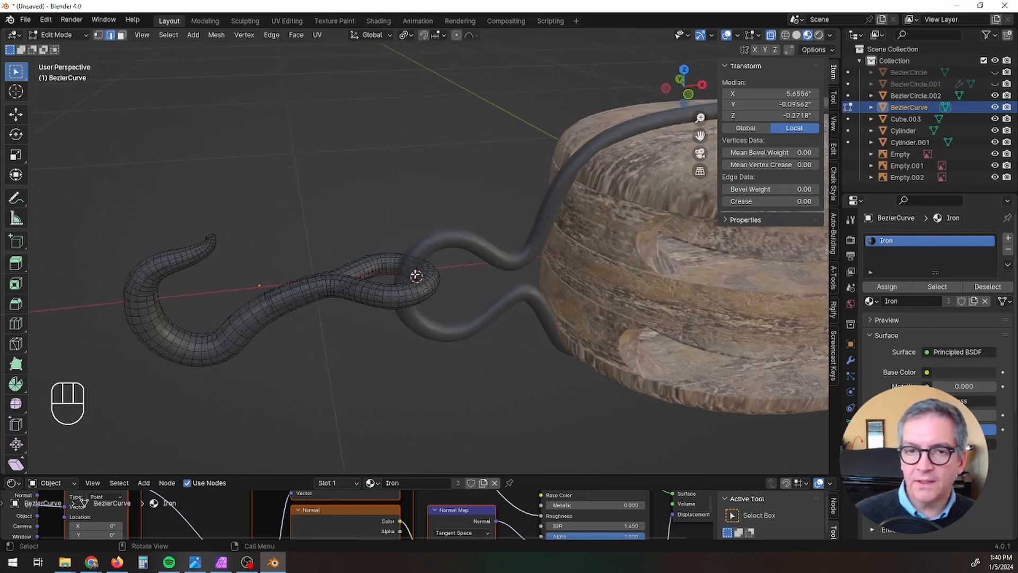
{"action": "key", "text": "Tab"}
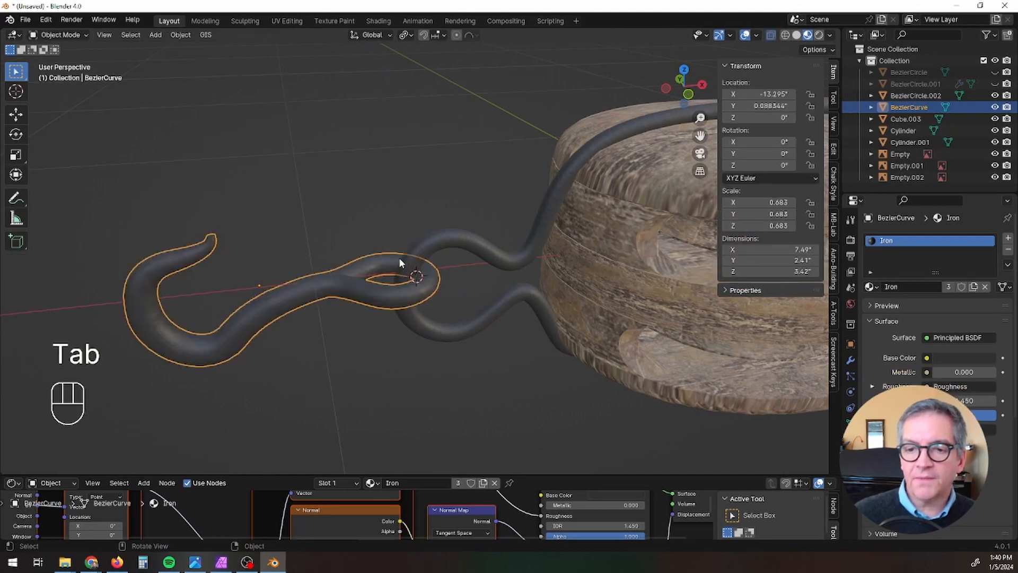
{"action": "left_click", "coordinate": [180, 35]}
{"action": "mouse_move", "coordinate": [213, 59]}
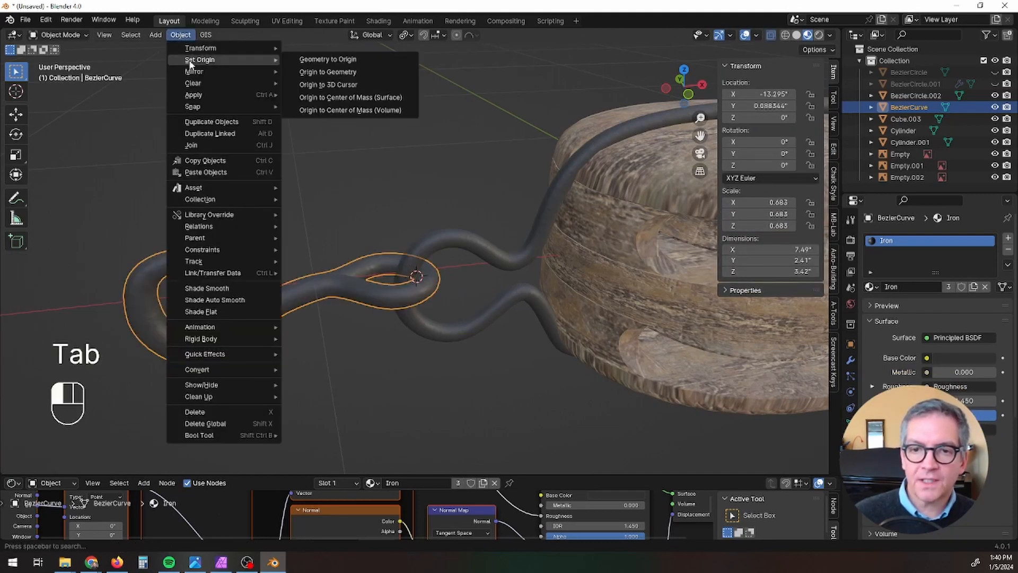
{"action": "left_click", "coordinate": [328, 85]}
{"action": "middle_click_drag", "start_coordinate": [413, 304], "coordinate": [411, 332]}
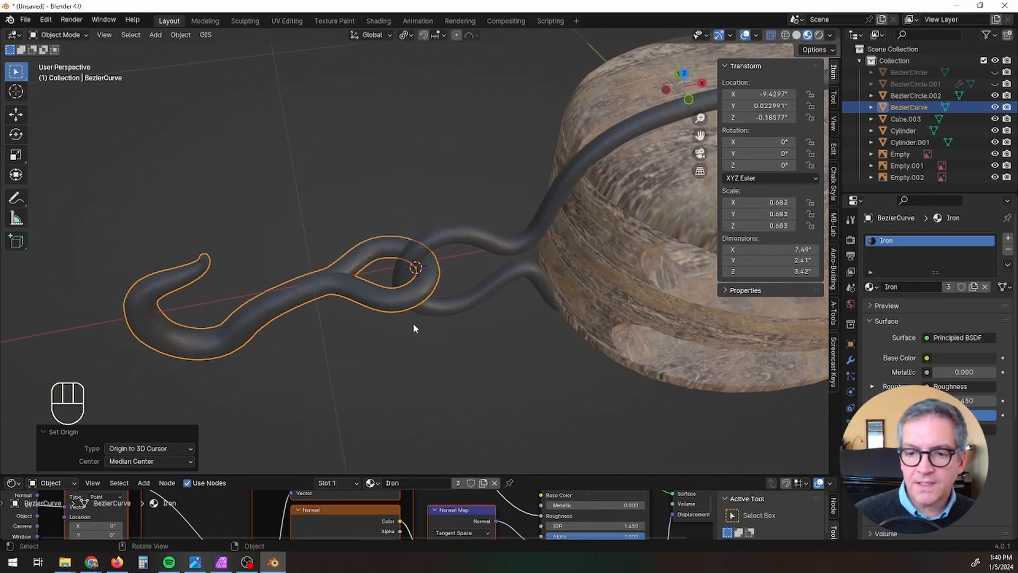
Step: Test-move the hook away from the strap loop and undo the move
{"action": "key", "text": "g"}
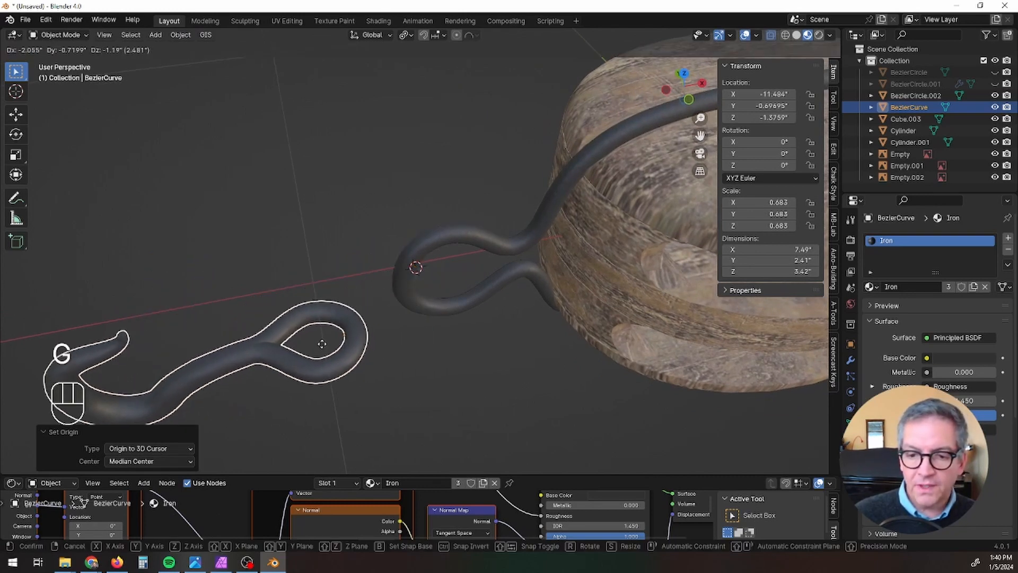
{"action": "left_click", "coordinate": [452, 351]}
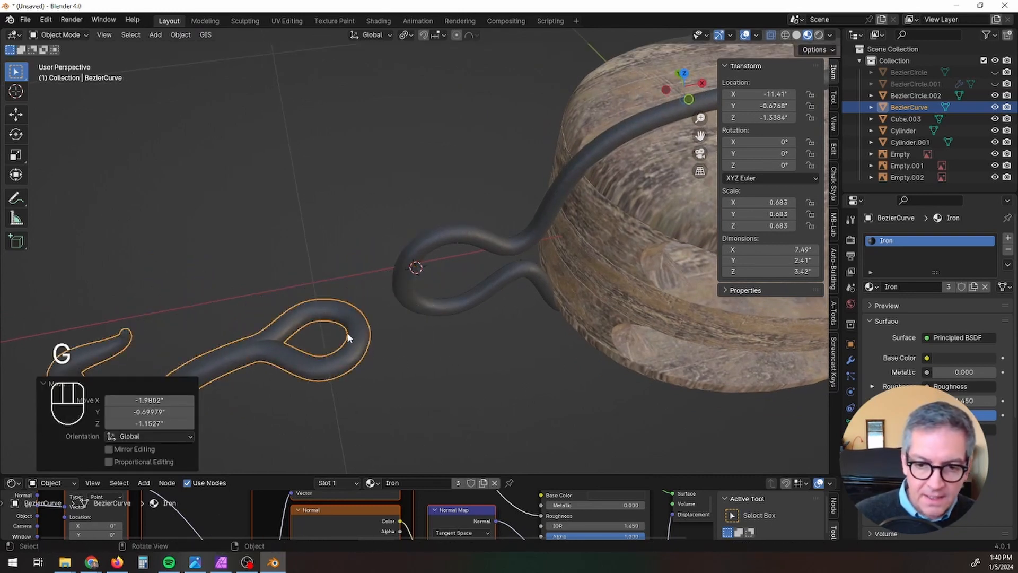
{"action": "key", "text": "ctrl+z"}
Step: Rotate the hook about 148° around the global Z axis at its eye, and compare it with the reference photo in front view
{"action": "middle_click_drag", "start_coordinate": [380, 345], "coordinate": [351, 251]}
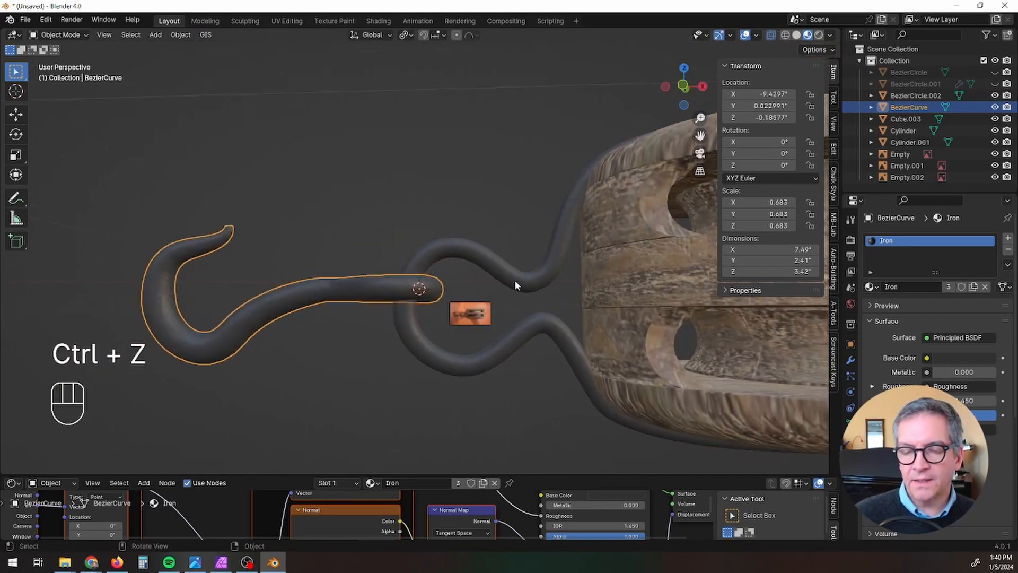
{"action": "scroll", "coordinate": [514, 280], "scroll_direction": "down", "scroll_amount": 3}
{"action": "key", "text": "KP_1"}
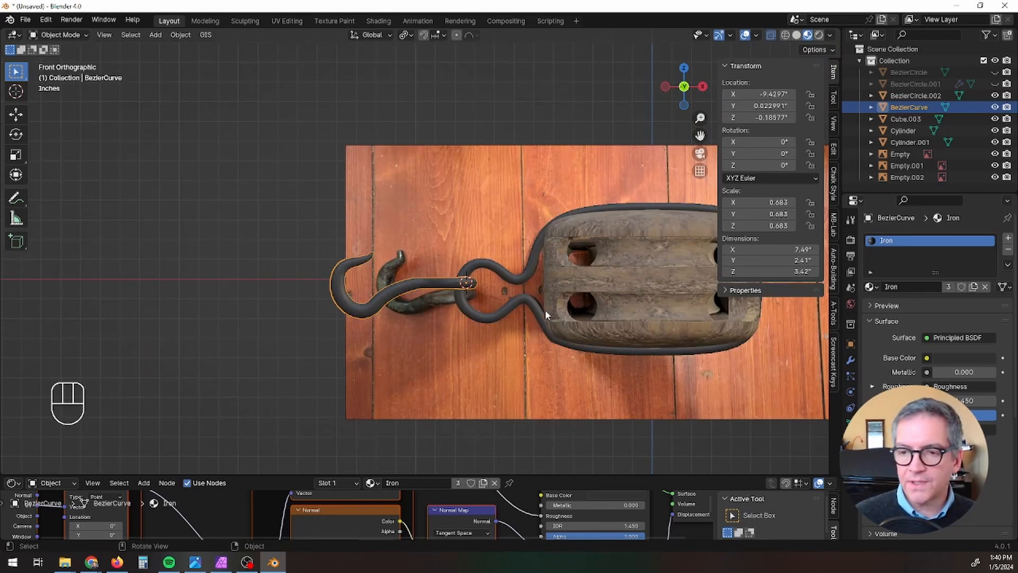
{"action": "middle_click_drag", "start_coordinate": [545, 310], "coordinate": [509, 403]}
{"action": "key", "text": "r"}
{"action": "key", "text": "z"}
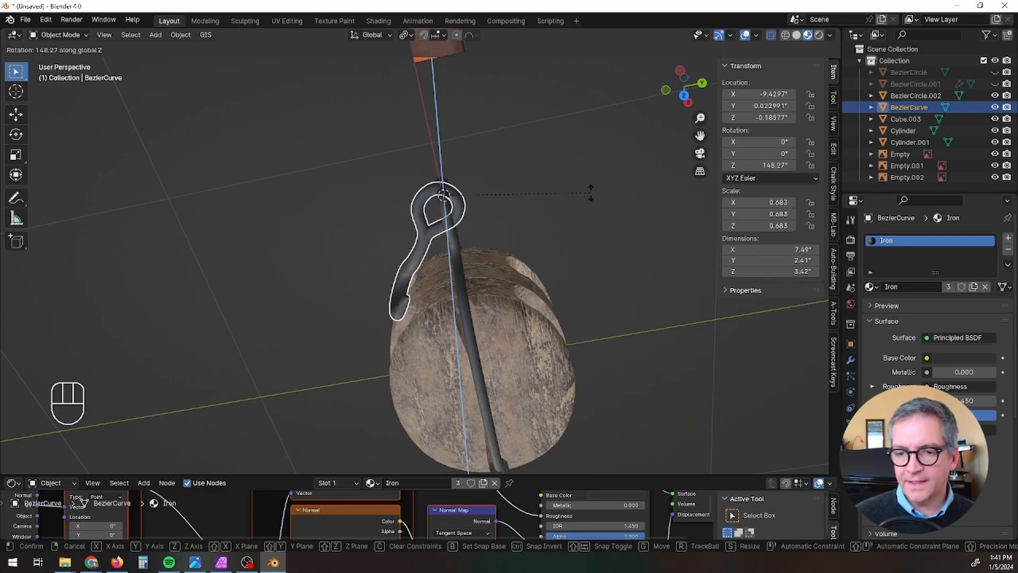
{"action": "left_click", "coordinate": [507, 207]}
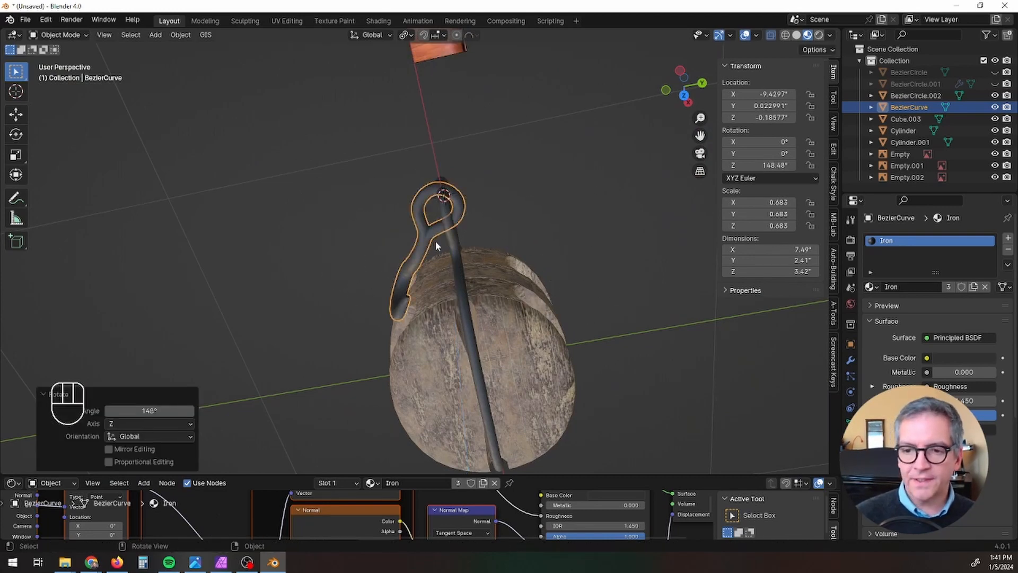
{"action": "key", "text": "KP_1"}
{"action": "scroll", "coordinate": [374, 261], "scroll_direction": "up", "scroll_amount": 4}
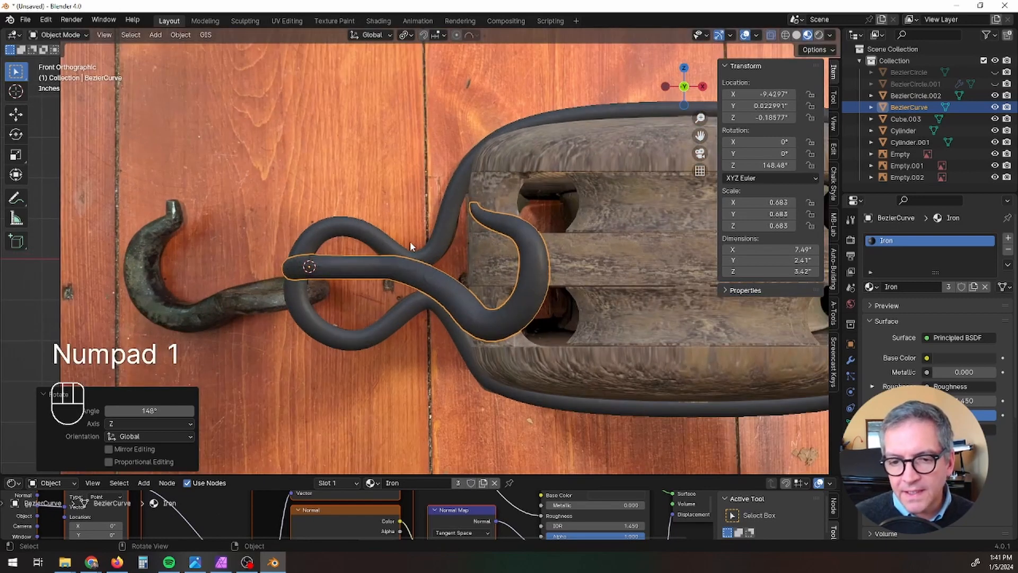
Step: Move the hook to about X -10.0", Y 0.23", Z -0.60" so its eye hangs on the strap loop, and check it in front view
{"action": "key", "text": "g"}
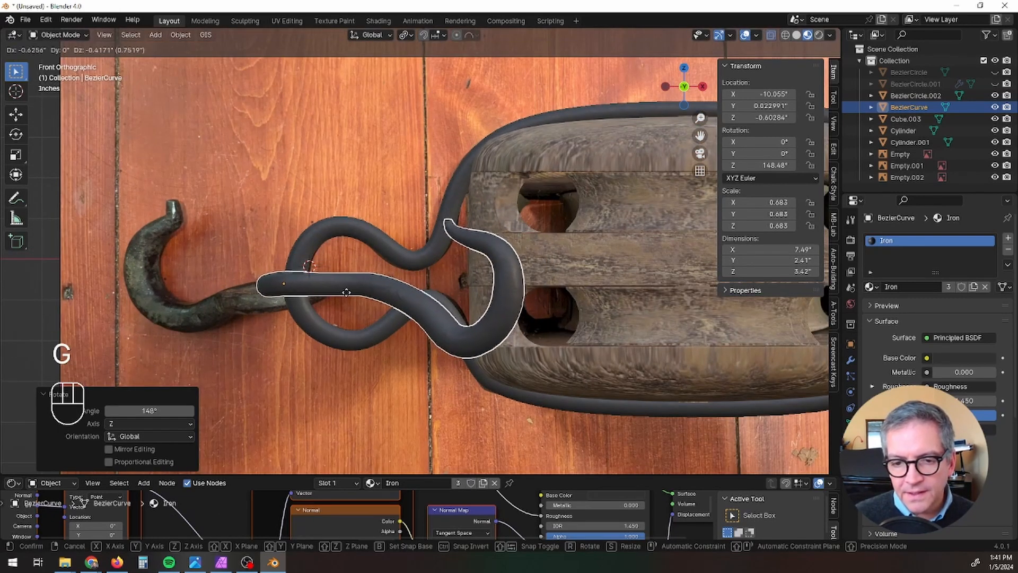
{"action": "left_click", "coordinate": [346, 295]}
{"action": "middle_click_drag", "start_coordinate": [346, 296], "coordinate": [379, 428]}
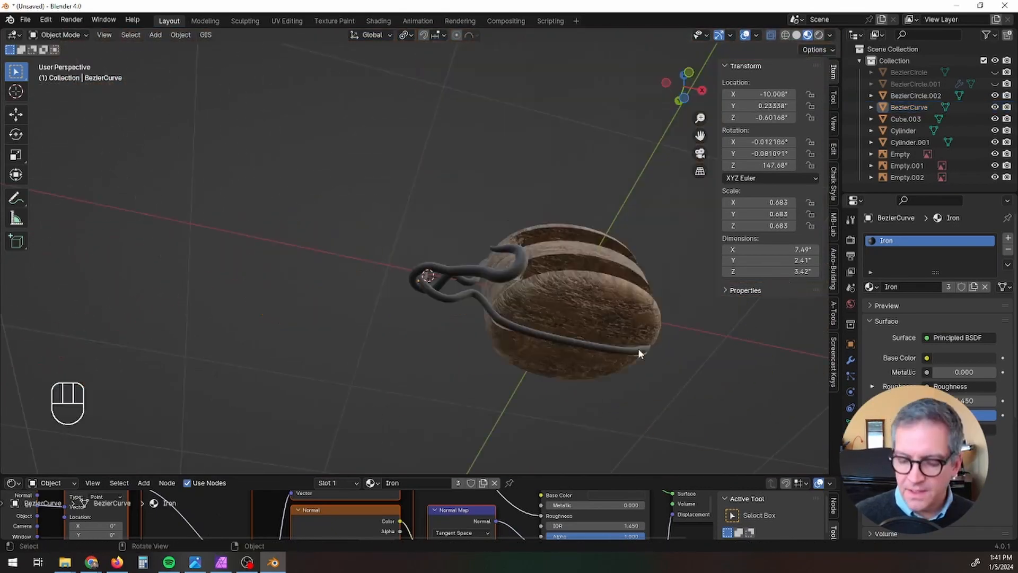
{"action": "key", "text": "KP_1"}
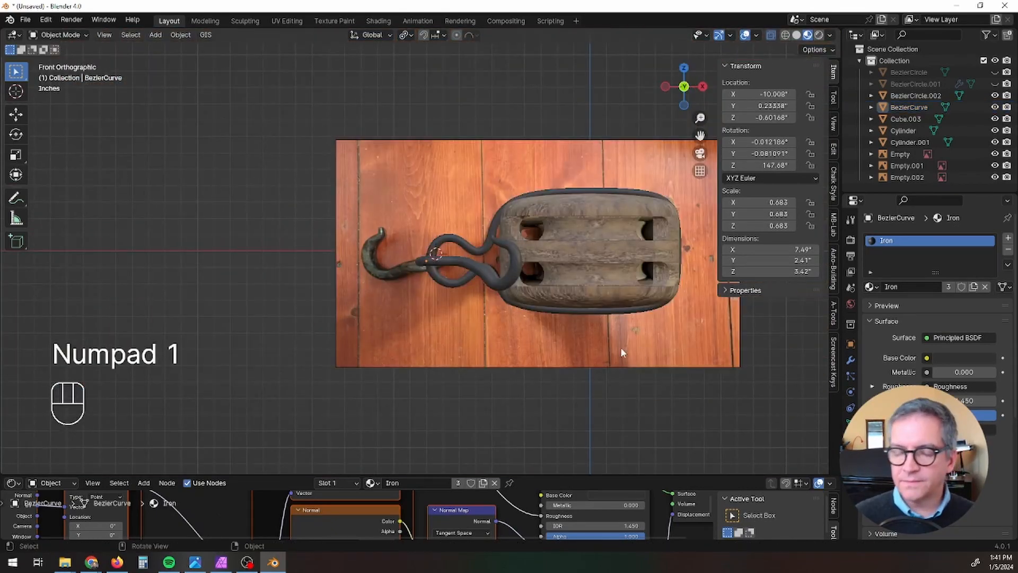
{"action": "scroll", "coordinate": [561, 325], "scroll_direction": "up", "scroll_amount": 6}
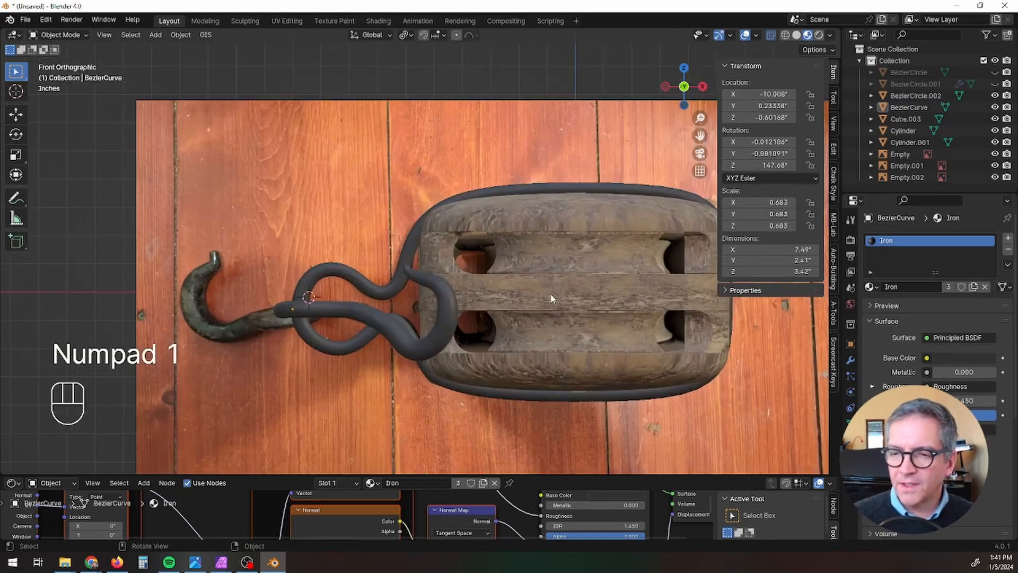
Step: Join the hook and the iron strap into the wooden block body as one object
{"action": "left_click", "coordinate": [451, 311]}
{"action": "left_click", "coordinate": [403, 281], "text": "shift"}
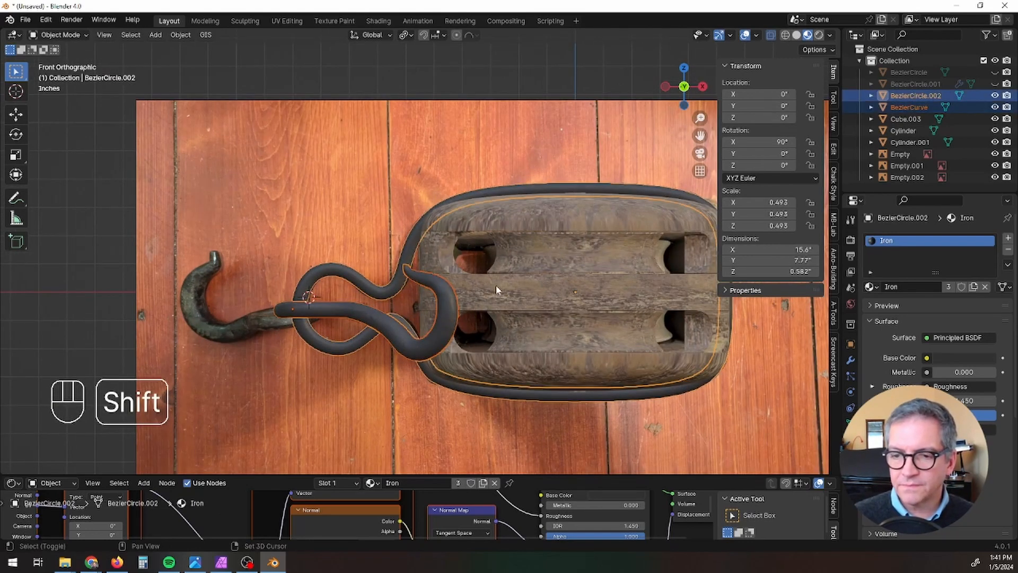
{"action": "left_click", "coordinate": [486, 292], "text": "shift"}
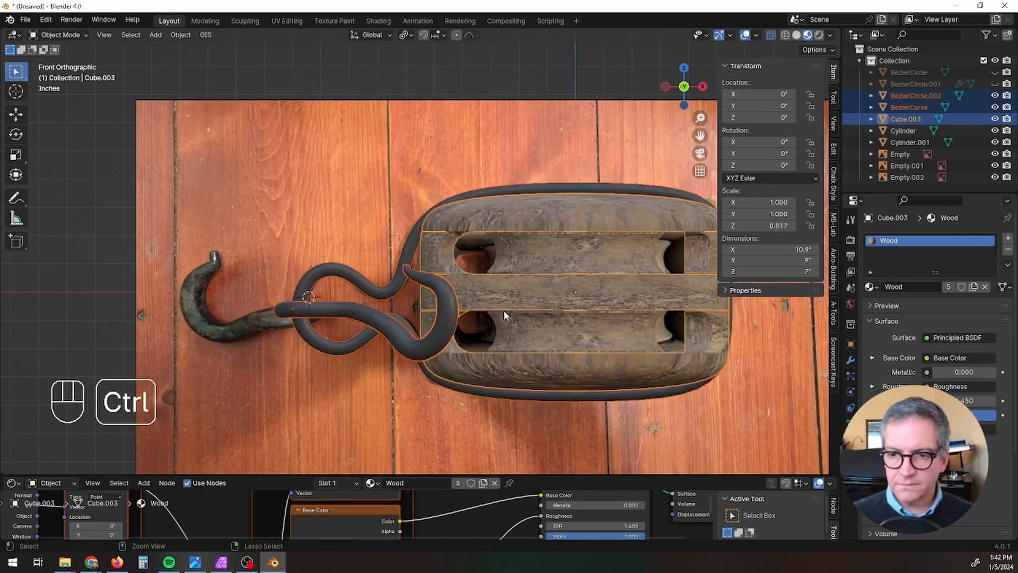
{"action": "key", "text": "ctrl+j"}
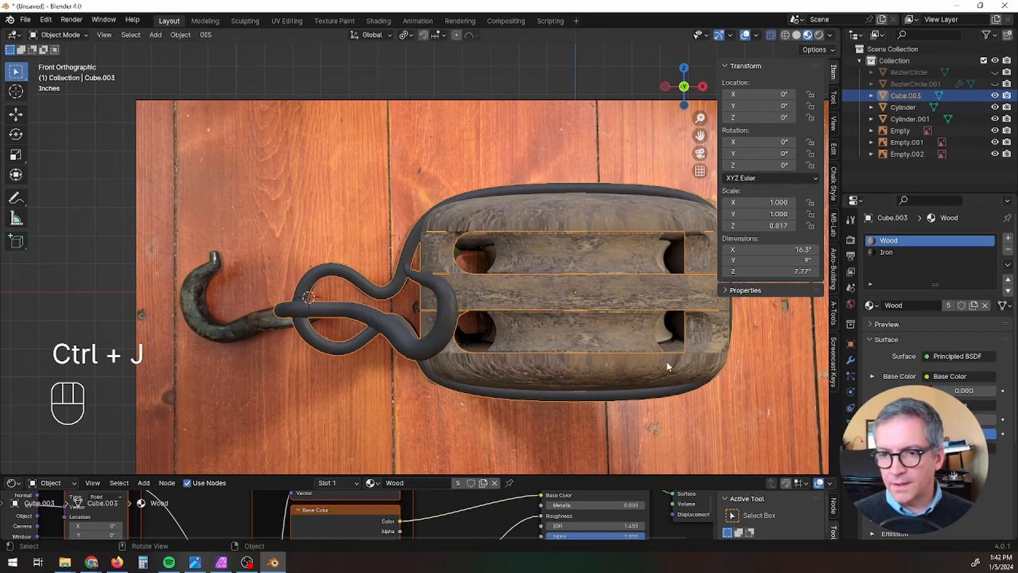
Step: Rotate the joined pulley block 90° around the global Y axis so it stands upright with the hook on top
{"action": "key", "text": "r"}
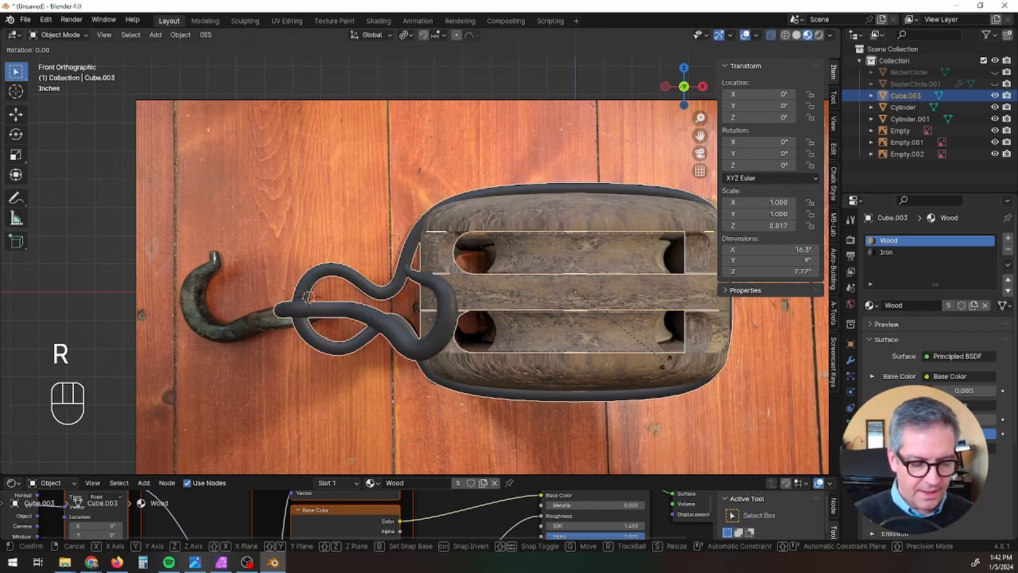
{"action": "type", "text": "y90"}
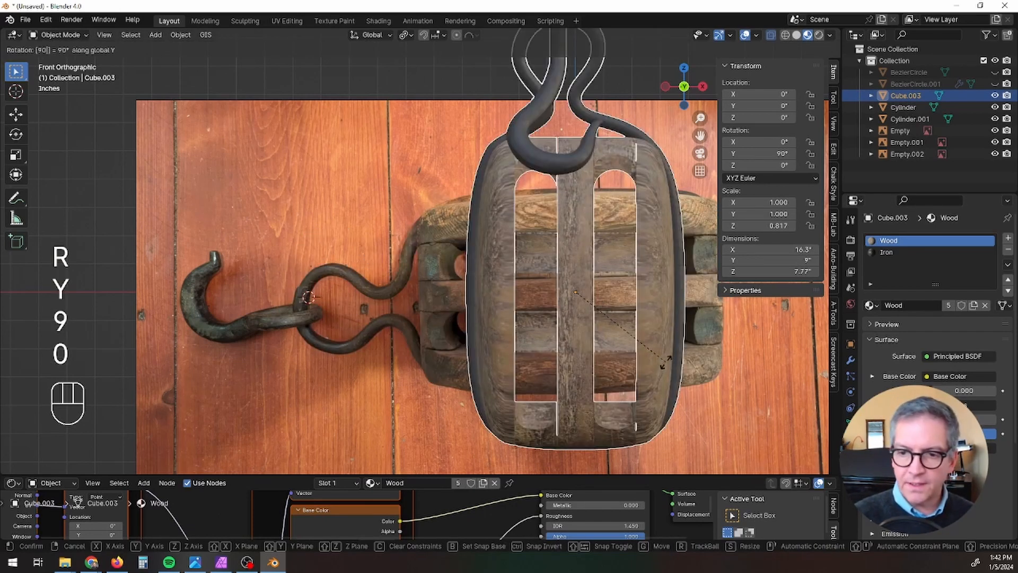
{"action": "key", "text": "backslash"}
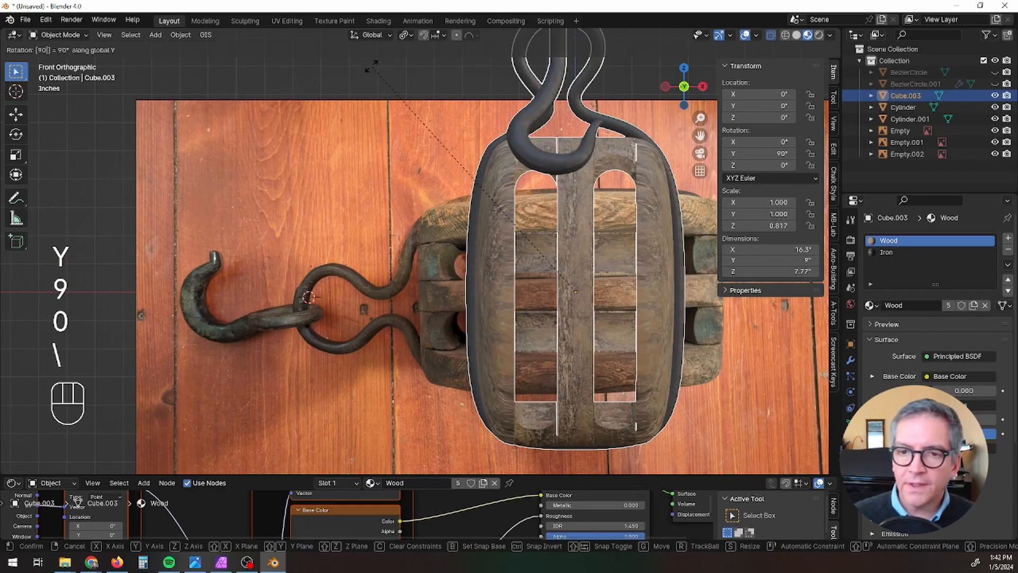
{"action": "left_click", "coordinate": [464, 115]}
Step: Delete the three reference photo empties around the pulley block
{"action": "scroll", "coordinate": [464, 114], "scroll_direction": "down", "scroll_amount": 4}
{"action": "middle_click_drag", "start_coordinate": [556, 148], "coordinate": [605, 129]}
{"action": "left_click", "coordinate": [343, 179]}
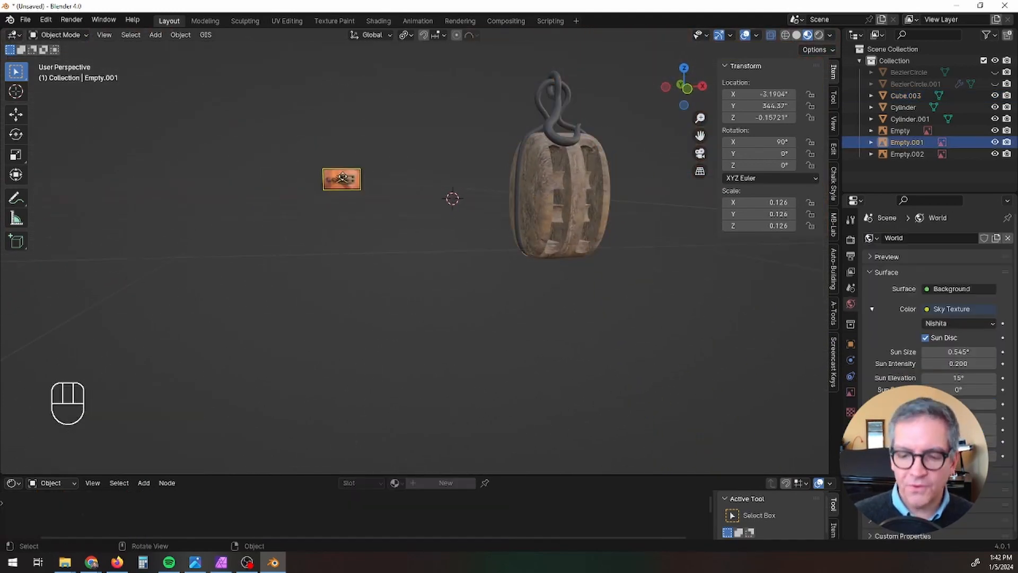
{"action": "key", "text": "Delete"}
{"action": "middle_click_drag", "start_coordinate": [378, 221], "coordinate": [477, 209]}
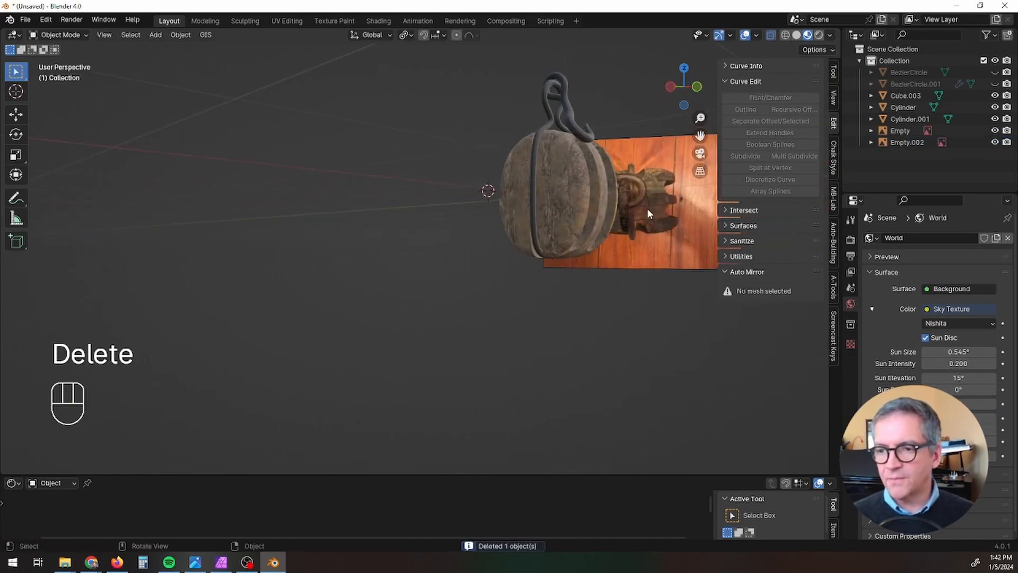
{"action": "left_click", "coordinate": [640, 215]}
{"action": "middle_click_drag", "start_coordinate": [640, 215], "coordinate": [584, 307]}
{"action": "key", "text": "Delete"}
{"action": "middle_click_drag", "start_coordinate": [605, 266], "coordinate": [294, 401]}
{"action": "left_click", "coordinate": [288, 364]}
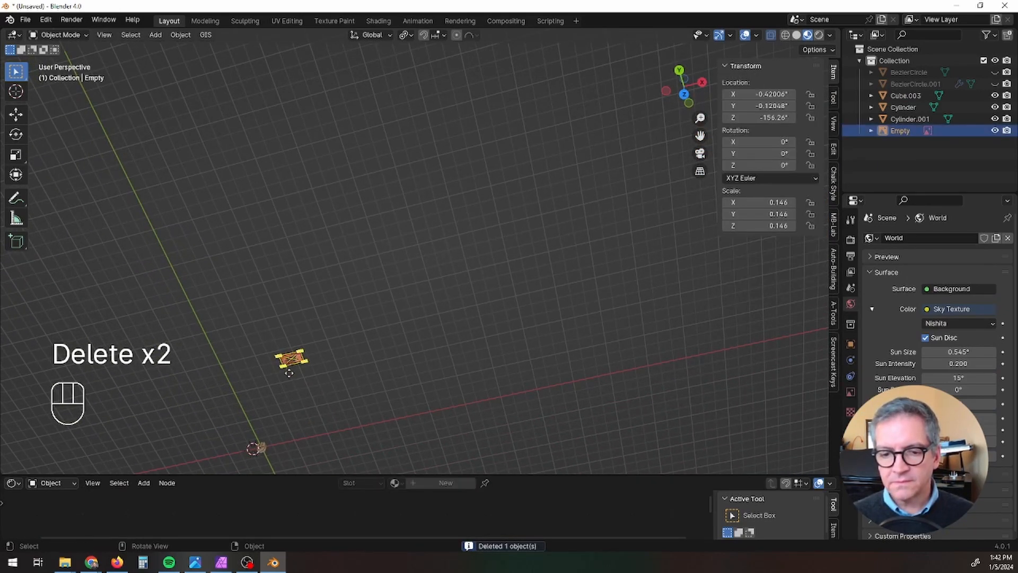
{"action": "key", "text": "Delete"}
Step: Frame the pulley block and rotate the grooved wheels inside it 90° around the global Y axis
{"action": "left_click", "coordinate": [262, 448]}
{"action": "key", "text": "KP_Decimal"}
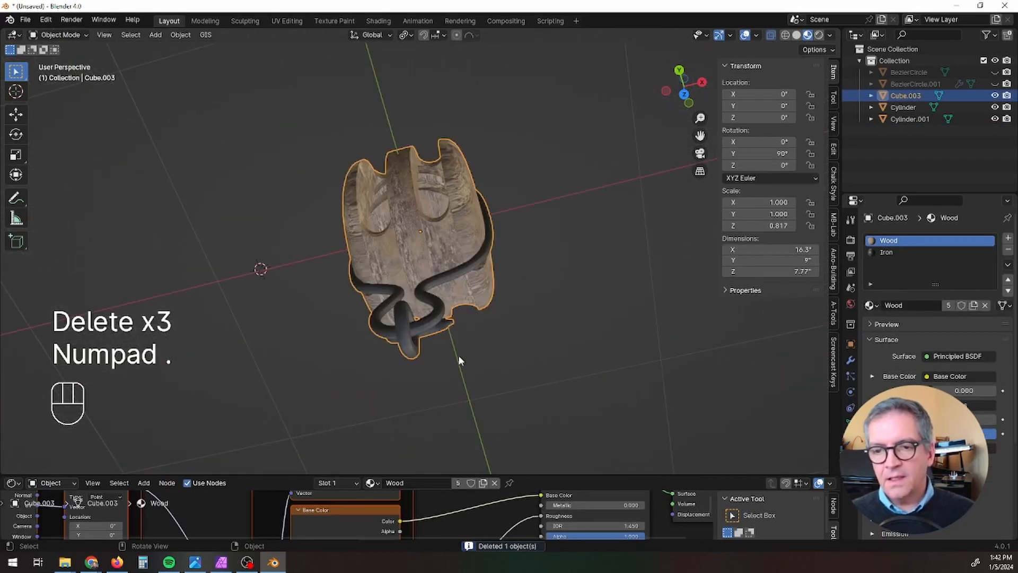
{"action": "middle_click_drag", "start_coordinate": [458, 355], "coordinate": [492, 126]}
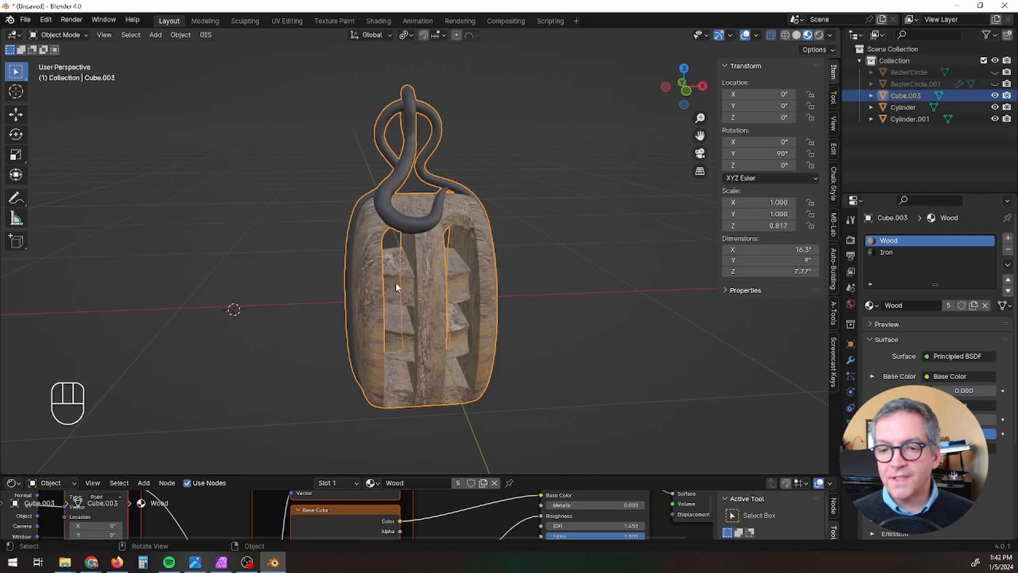
{"action": "left_click", "coordinate": [459, 342]}
{"action": "key", "text": "r"}
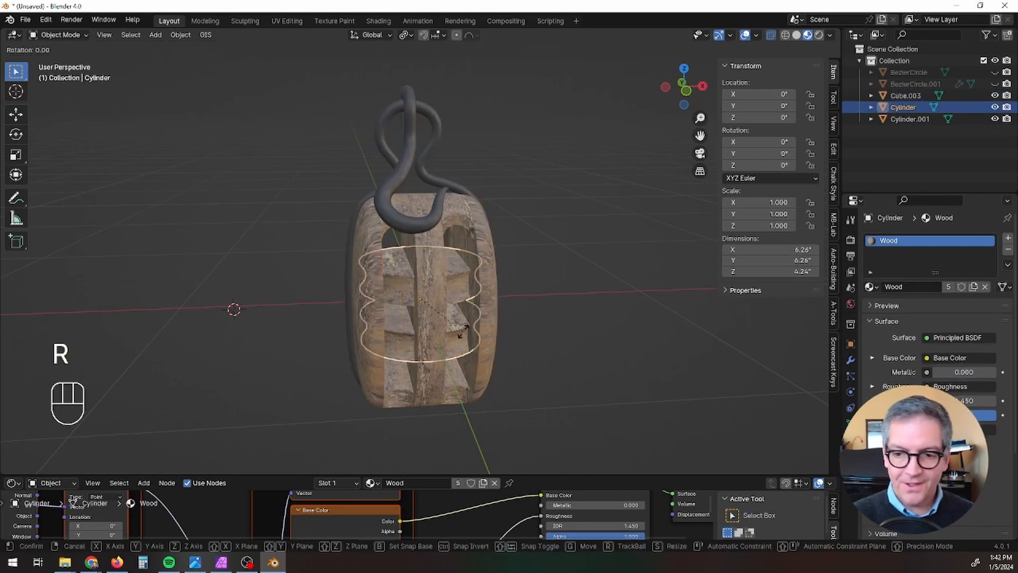
{"action": "type", "text": "y90"}
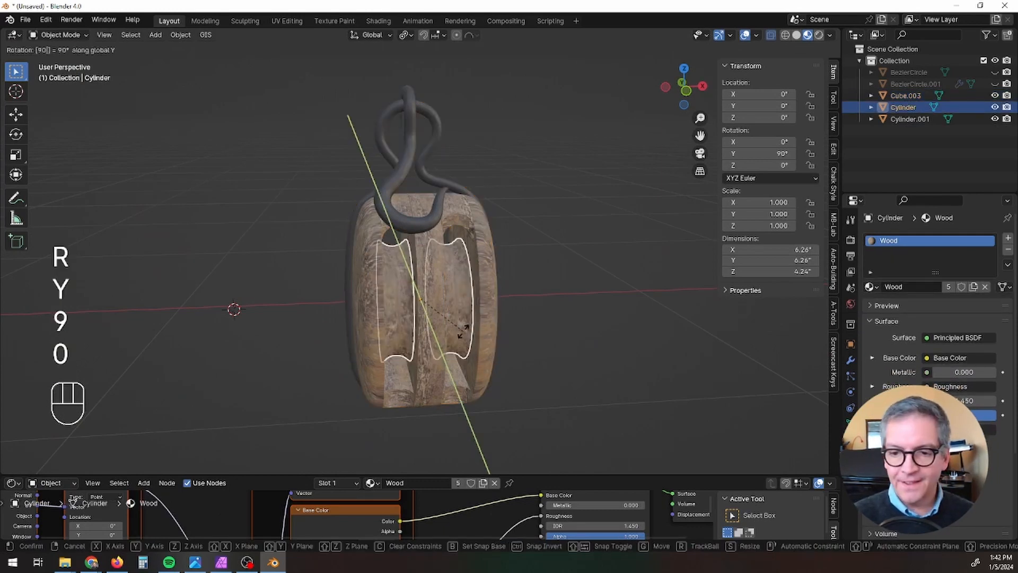
{"action": "left_click", "coordinate": [463, 331]}
Step: In wireframe shading, rotate the axle pin 90° around the global Y axis so it runs through the wheels
{"action": "middle_click_drag", "start_coordinate": [526, 347], "coordinate": [491, 330]}
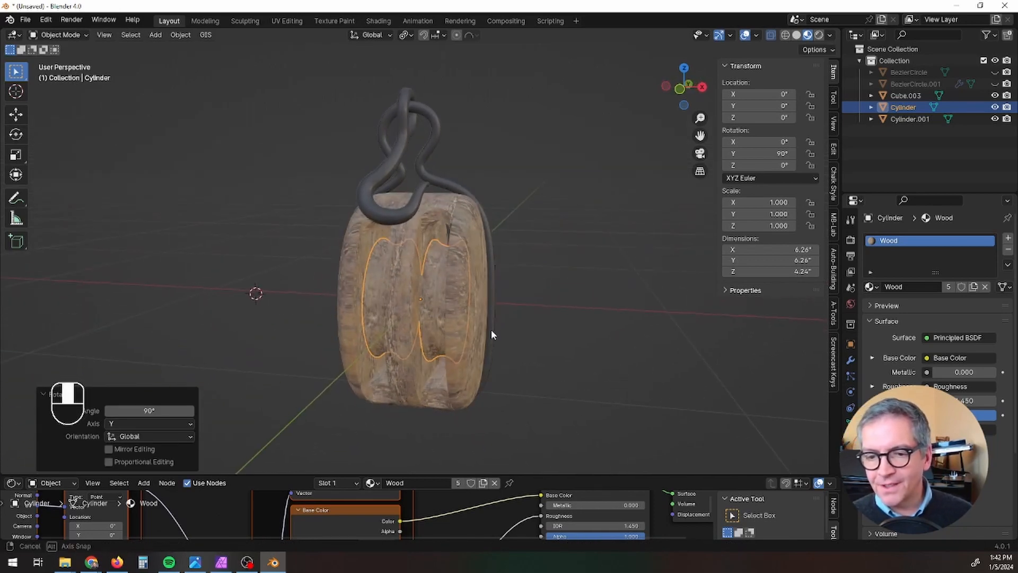
{"action": "scroll", "coordinate": [451, 304], "scroll_direction": "up", "scroll_amount": 2}
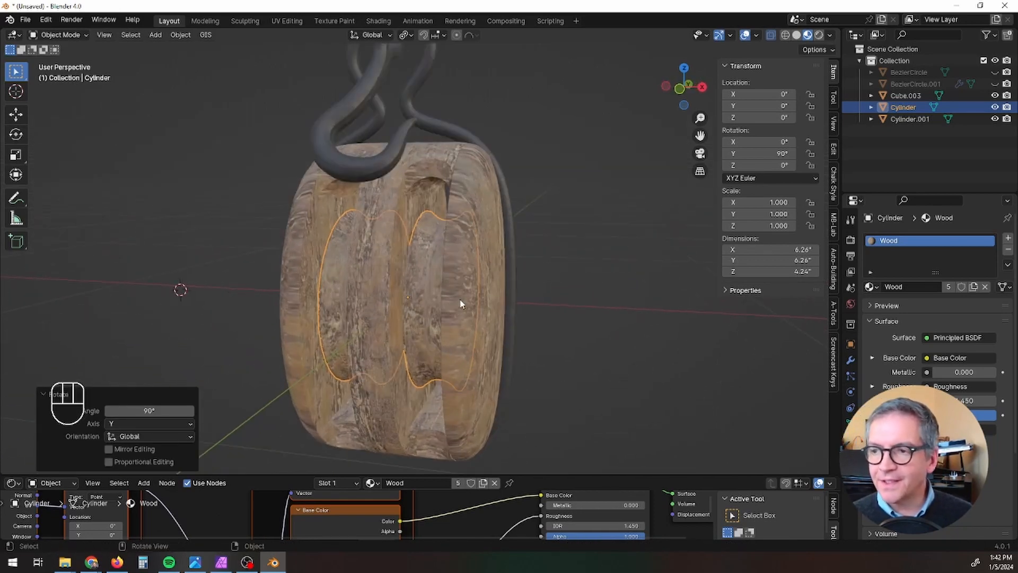
{"action": "left_click", "coordinate": [785, 36]}
{"action": "left_click", "coordinate": [409, 204]}
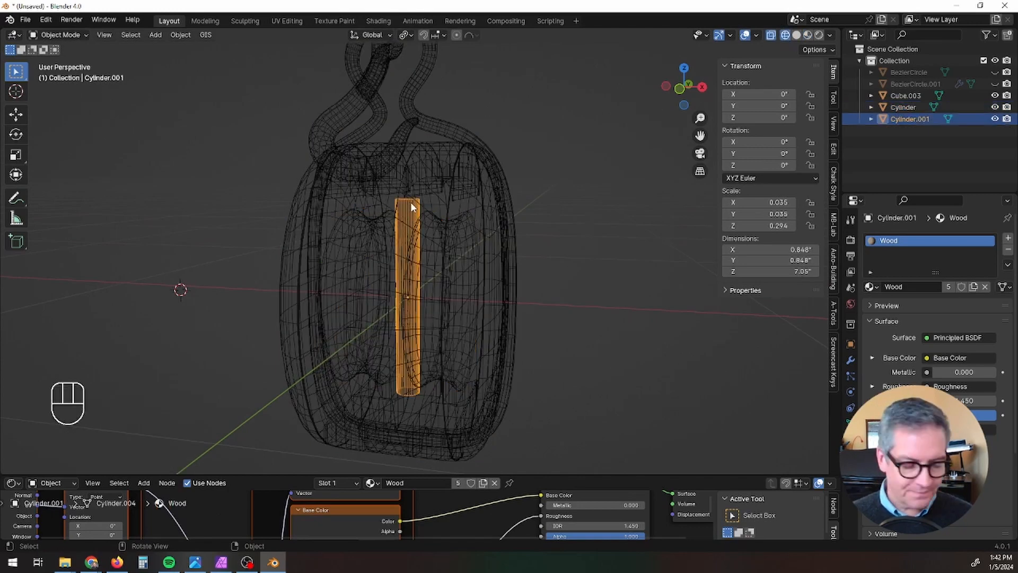
{"action": "key", "text": "r"}
{"action": "key", "text": "y"}
{"action": "key", "text": "9"}
{"action": "key", "text": "0"}
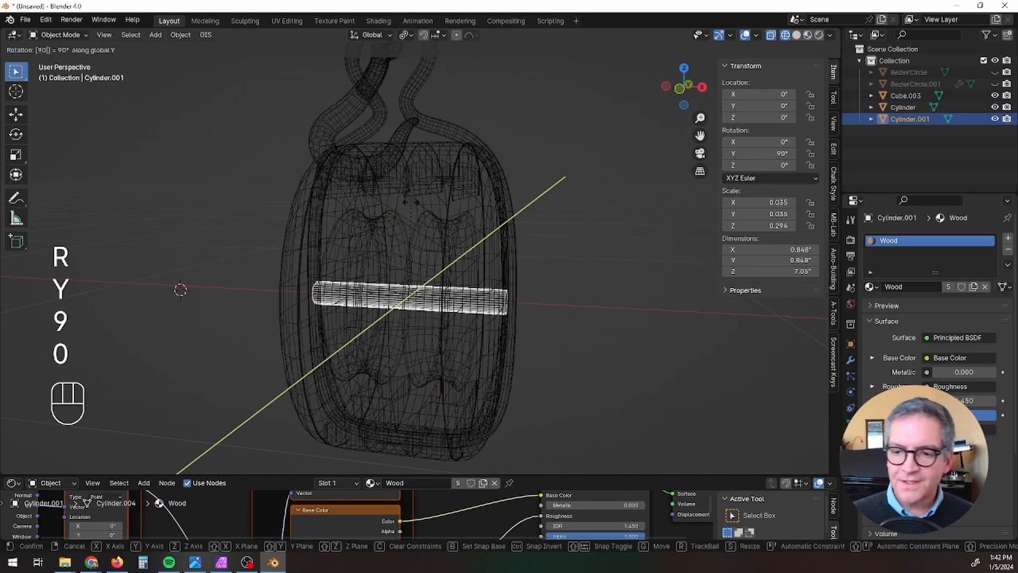
{"action": "left_click", "coordinate": [411, 203]}
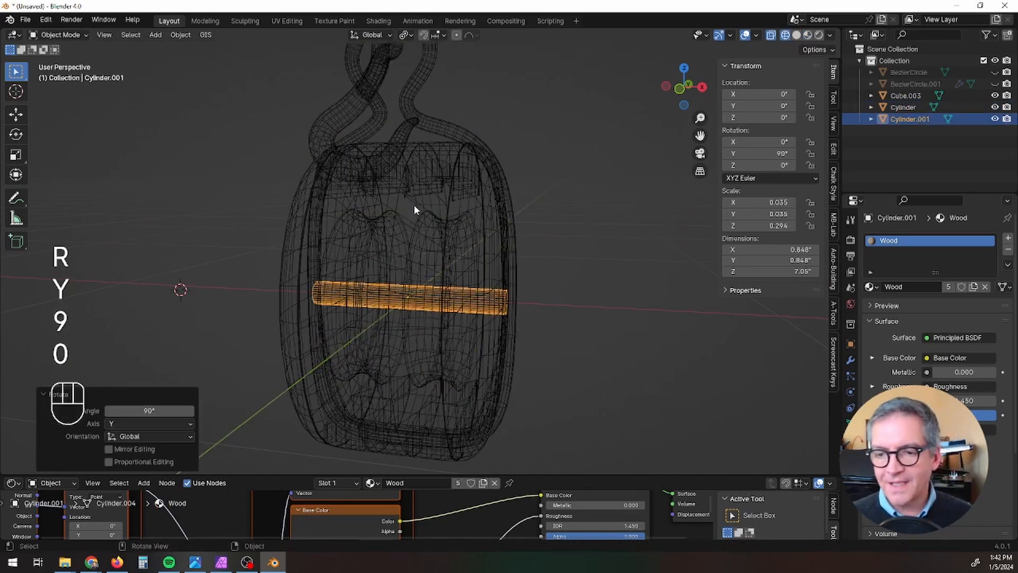
Step: Join the wheels and the axle pin into the pulley block object, and return the viewport to Material Preview shading
{"action": "left_click", "coordinate": [351, 247], "text": "shift"}
{"action": "left_click", "coordinate": [358, 254]}
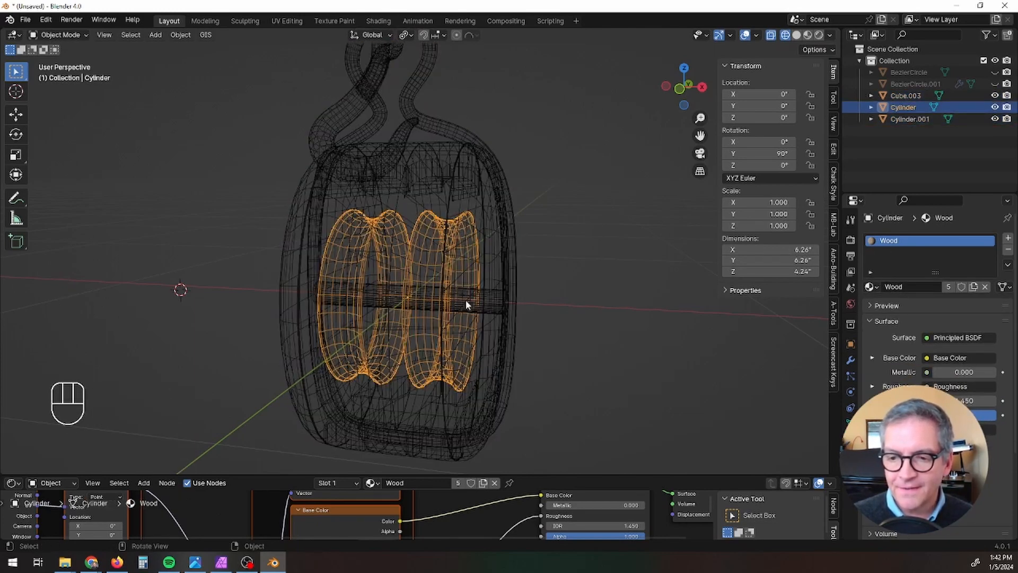
{"action": "scroll", "coordinate": [466, 297], "scroll_direction": "up", "scroll_amount": 5}
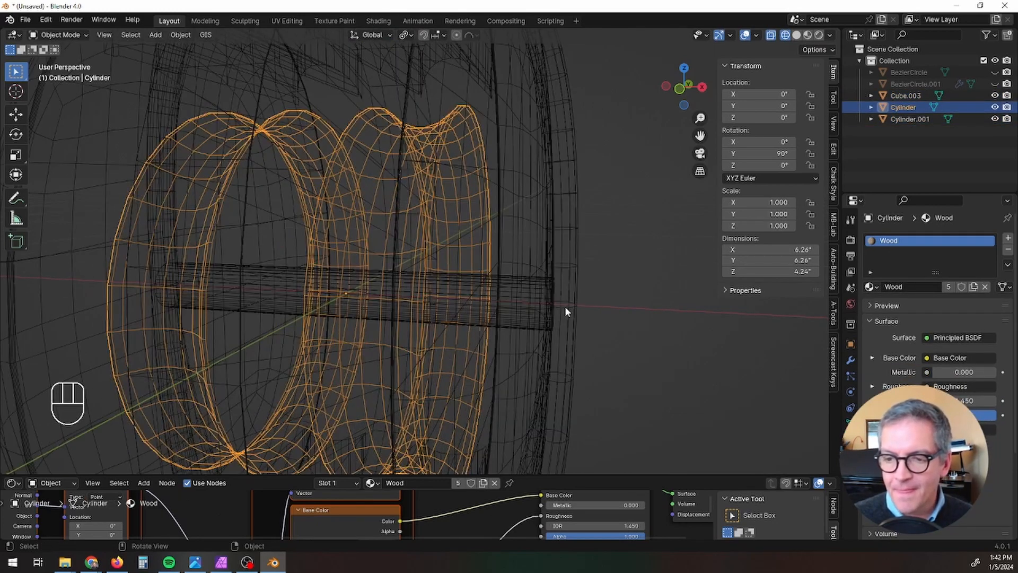
{"action": "left_click", "coordinate": [246, 266], "text": "shift"}
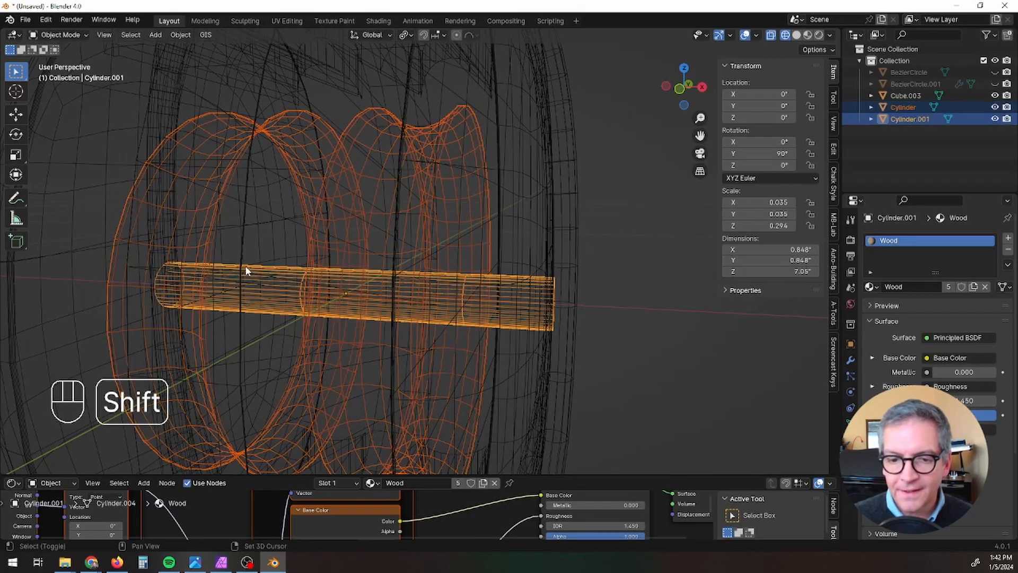
{"action": "left_click", "coordinate": [109, 113], "text": "shift"}
{"action": "key", "text": "ctrl+j"}
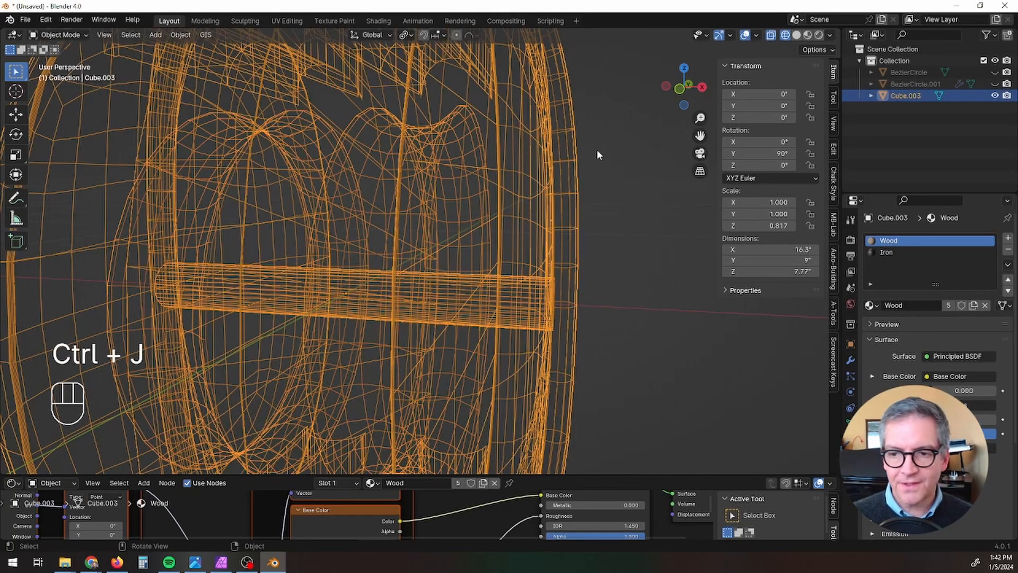
{"action": "left_click", "coordinate": [638, 174]}
{"action": "scroll", "coordinate": [615, 209], "scroll_direction": "down", "scroll_amount": 5}
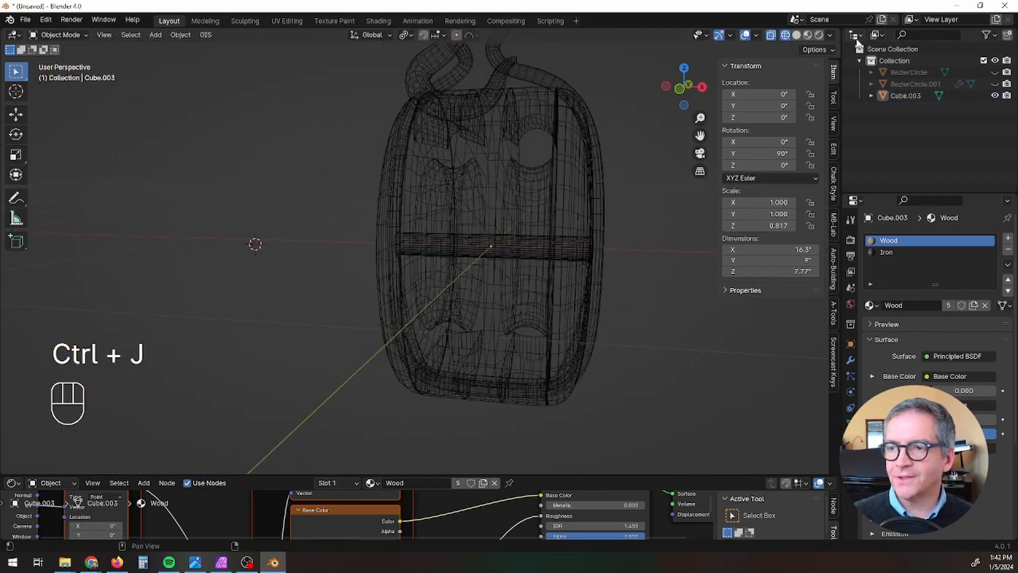
{"action": "left_click", "coordinate": [808, 35]}
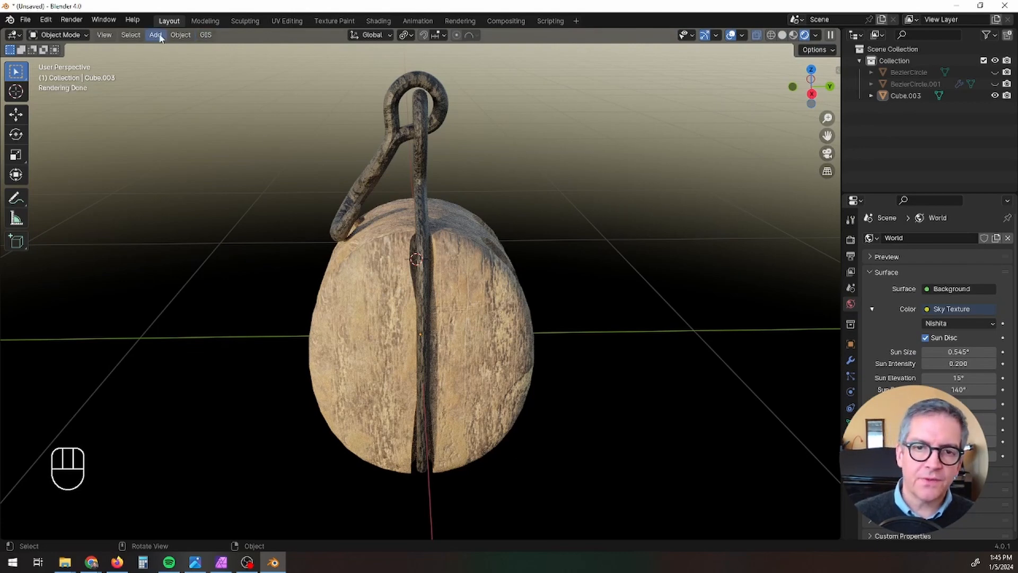
Step: Add a mesh cylinder at the 3D cursor in top view and scale it to 0.020 in X and Y, excluding Z
{"action": "key", "text": "KP_7"}
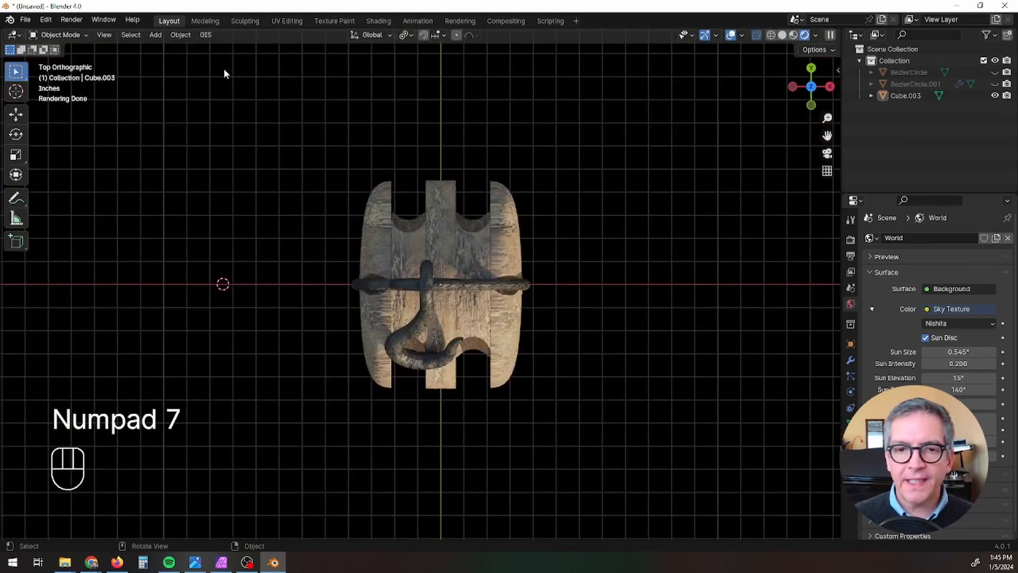
{"action": "left_click", "coordinate": [155, 35]}
{"action": "mouse_move", "coordinate": [175, 48]}
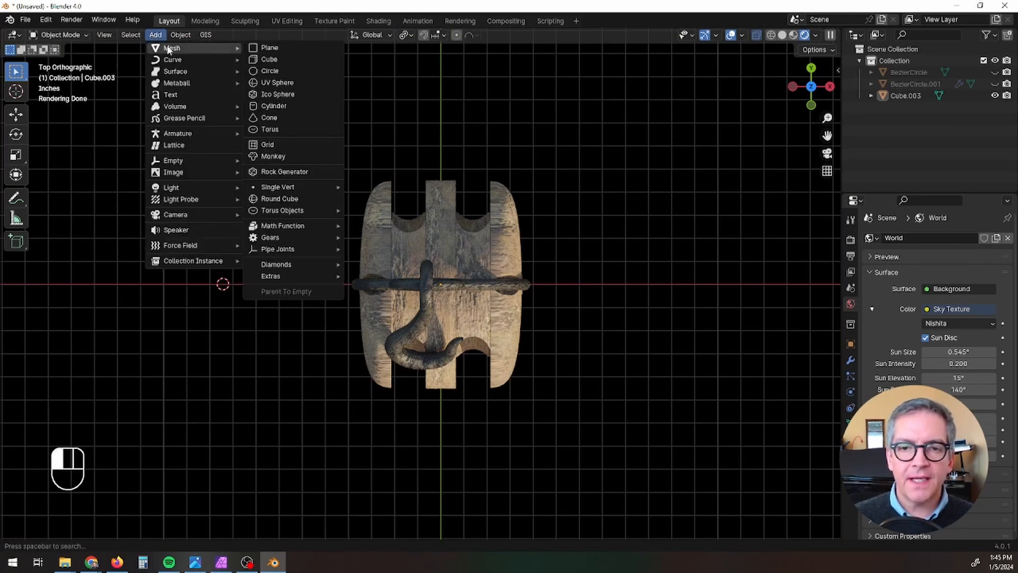
{"action": "left_click", "coordinate": [273, 105]}
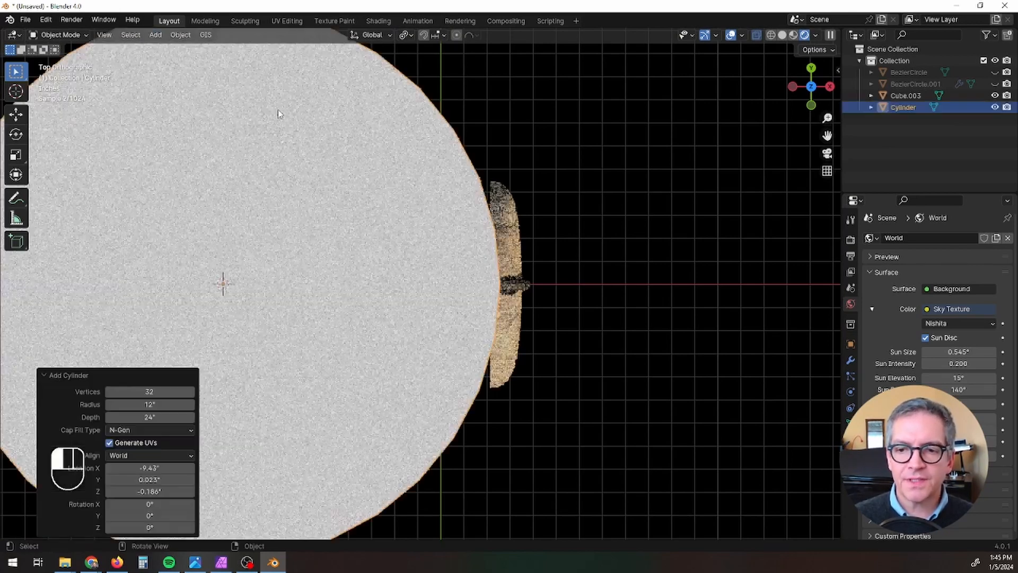
{"action": "scroll", "coordinate": [529, 259], "scroll_direction": "down", "scroll_amount": 3}
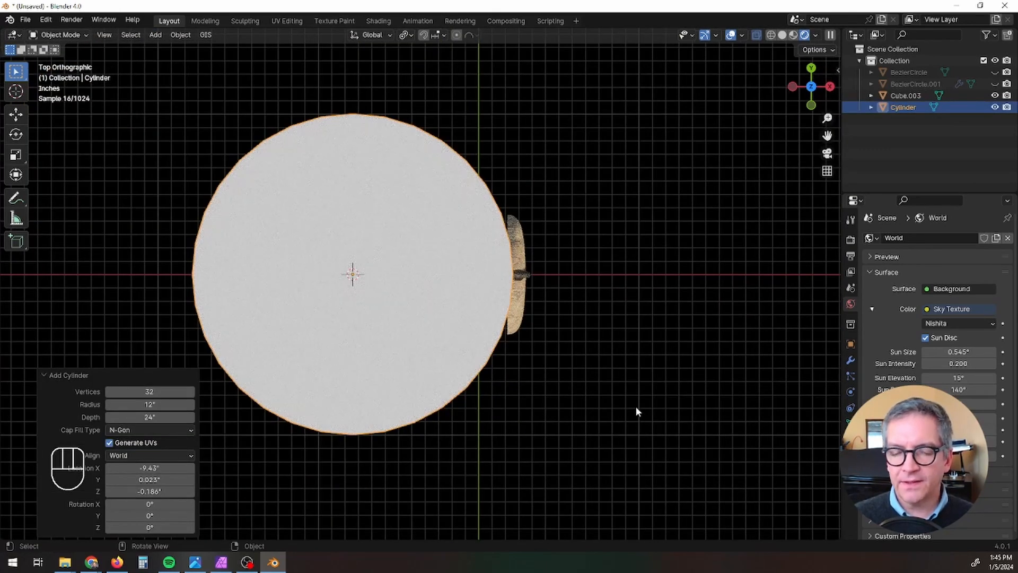
{"action": "key", "text": "s"}
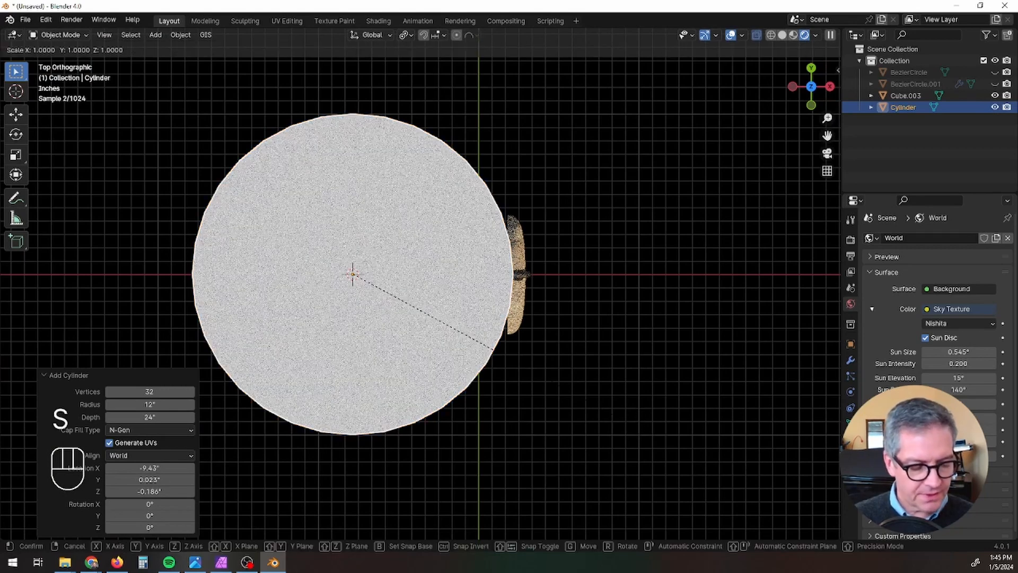
{"action": "key", "text": "shift+z"}
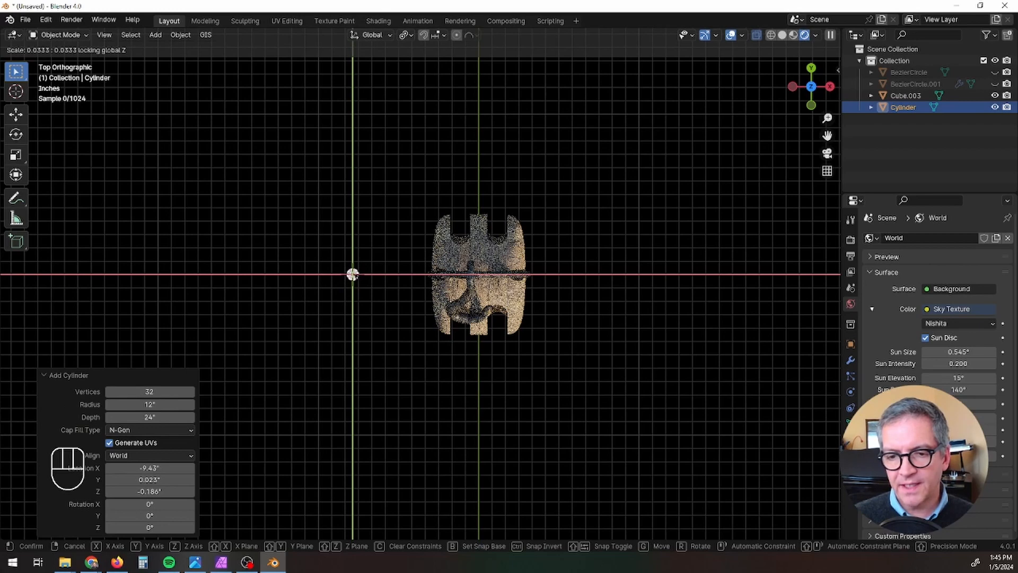
{"action": "left_click", "coordinate": [353, 274]}
Step: Rotate the thin cylinder 90° around the global Y axis so it lies parallel to the X axis
{"action": "key", "text": "r"}
{"action": "key", "text": "y"}
{"action": "key", "text": "9"}
{"action": "key", "text": "0"}
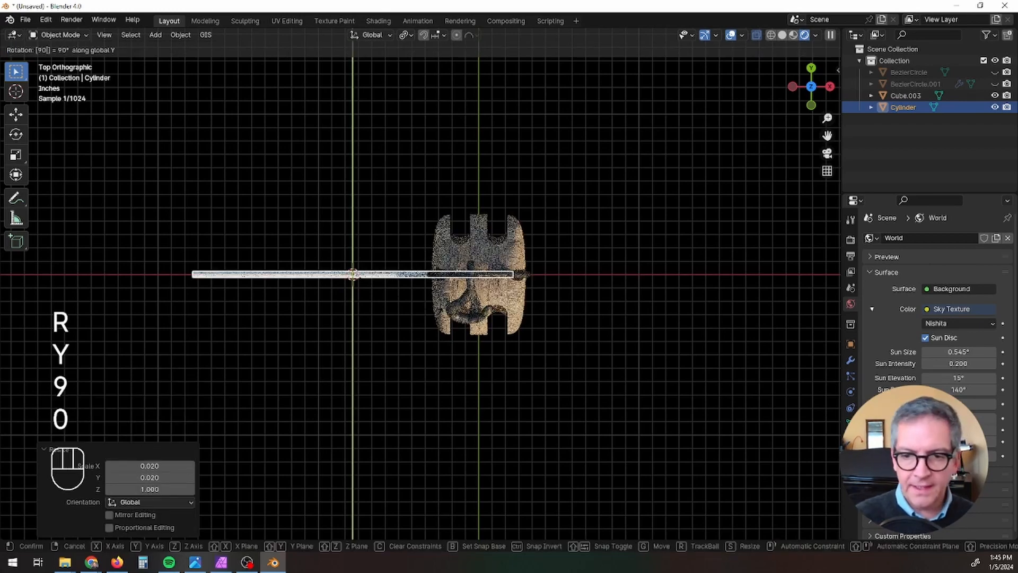
{"action": "left_click", "coordinate": [353, 274]}
Step: Move the cylinder in top view across the pulley block, roughly centred in X and on the positive Y side of the iron strap
{"action": "key", "text": "g"}
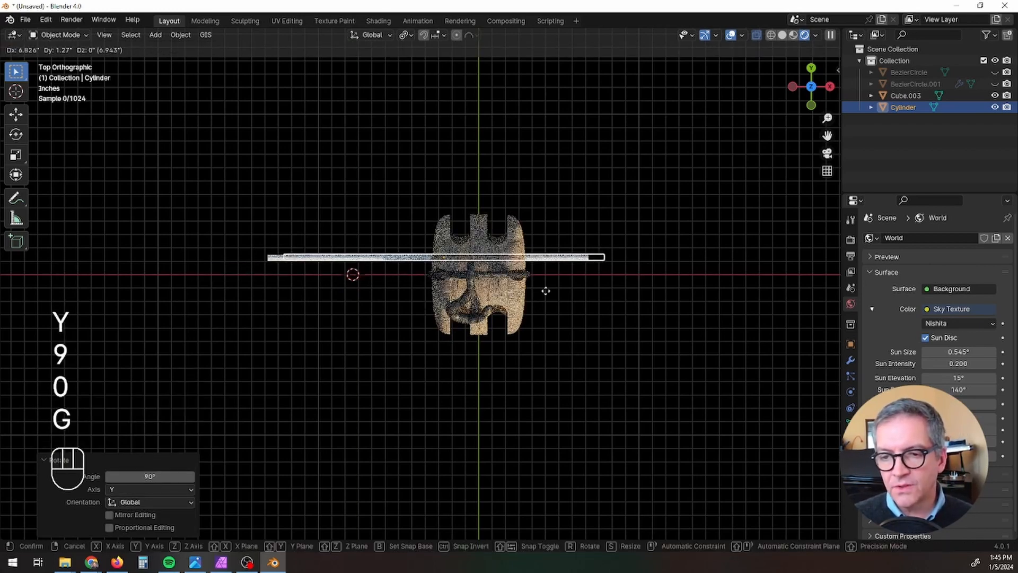
{"action": "left_click", "coordinate": [586, 282]}
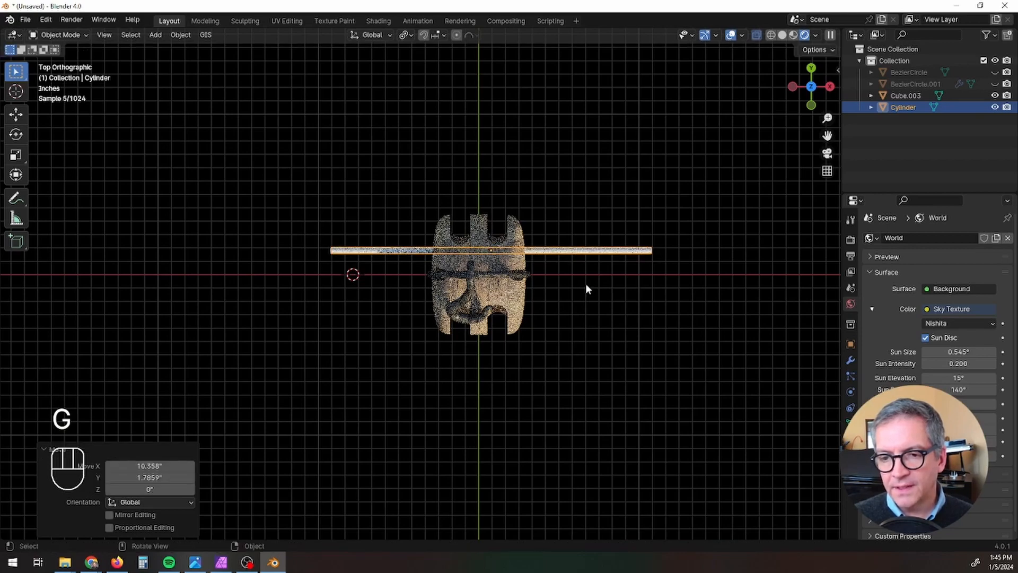
{"action": "scroll", "coordinate": [558, 283], "scroll_direction": "up", "scroll_amount": 5}
{"action": "key", "text": "g"}
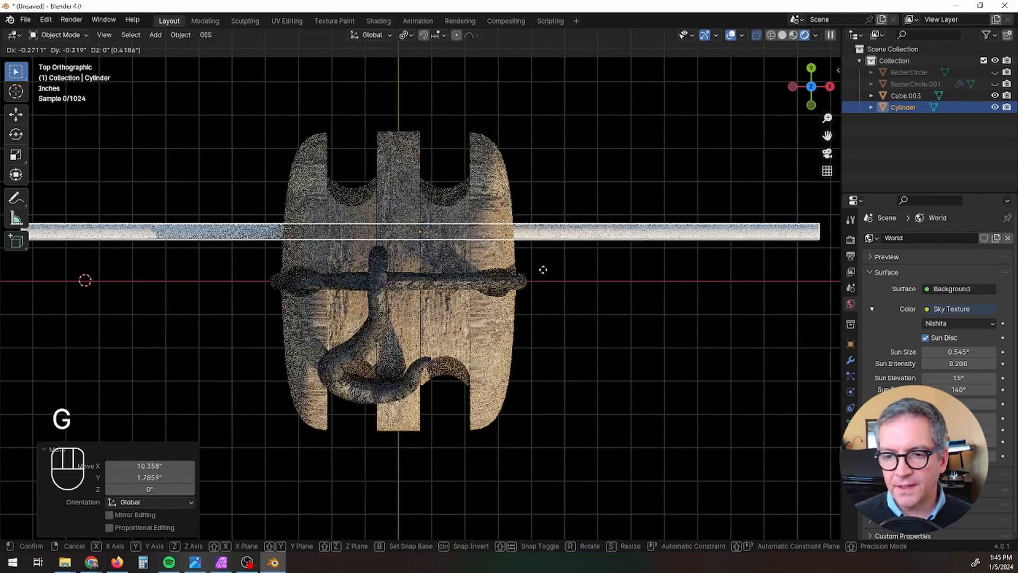
{"action": "left_click", "coordinate": [543, 271]}
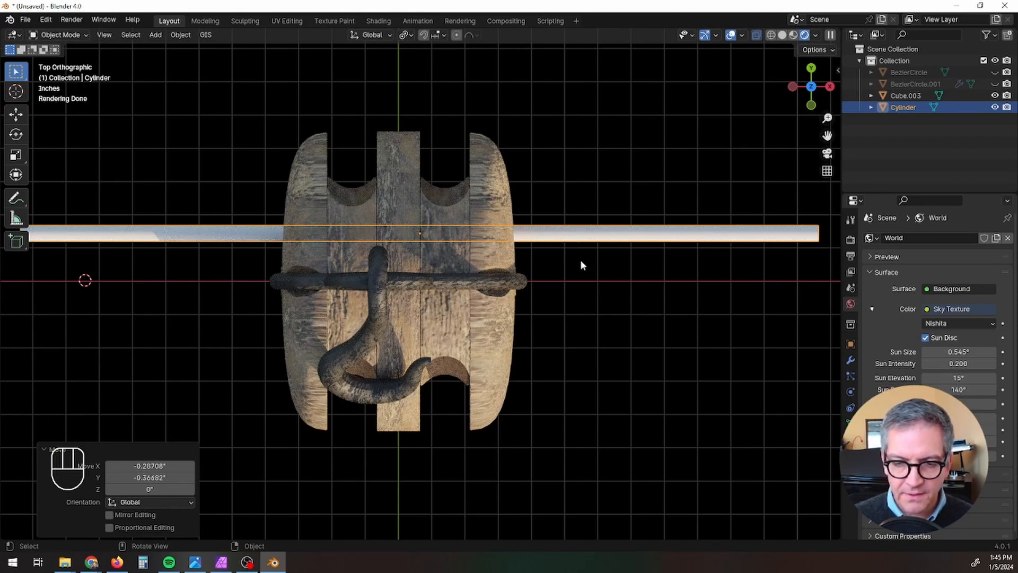
Step: Duplicate the cylinder about 2.5 in along negative Y, on the other side of the iron strap
{"action": "key", "text": "shift+d"}
{"action": "key", "text": "y"}
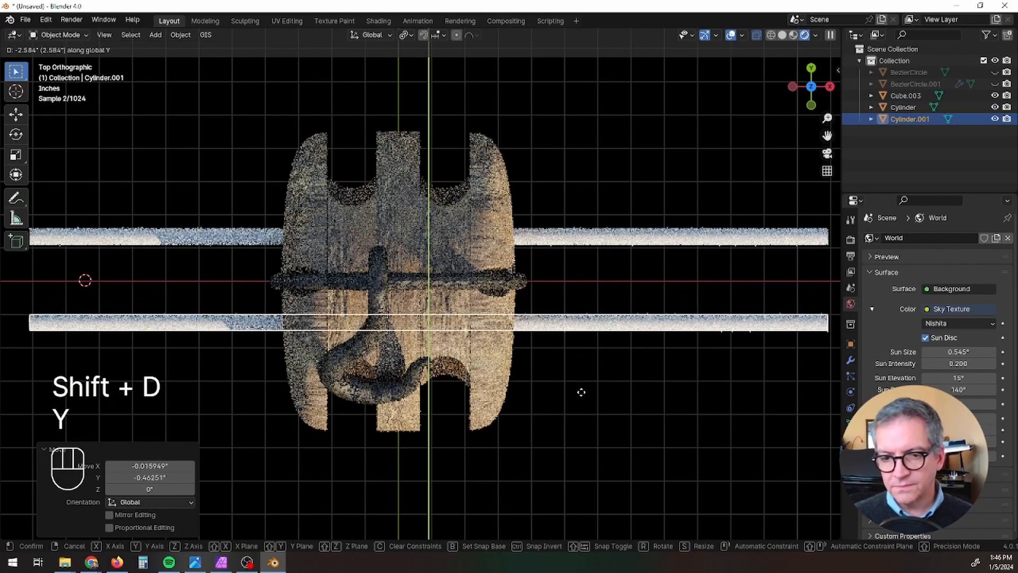
{"action": "left_click", "coordinate": [578, 388]}
Step: Select both cylinders and raise them about 4.5 in along Z into the upper part of the block
{"action": "middle_click_drag", "start_coordinate": [578, 388], "coordinate": [269, 386]}
{"action": "left_click", "coordinate": [191, 382], "text": "shift"}
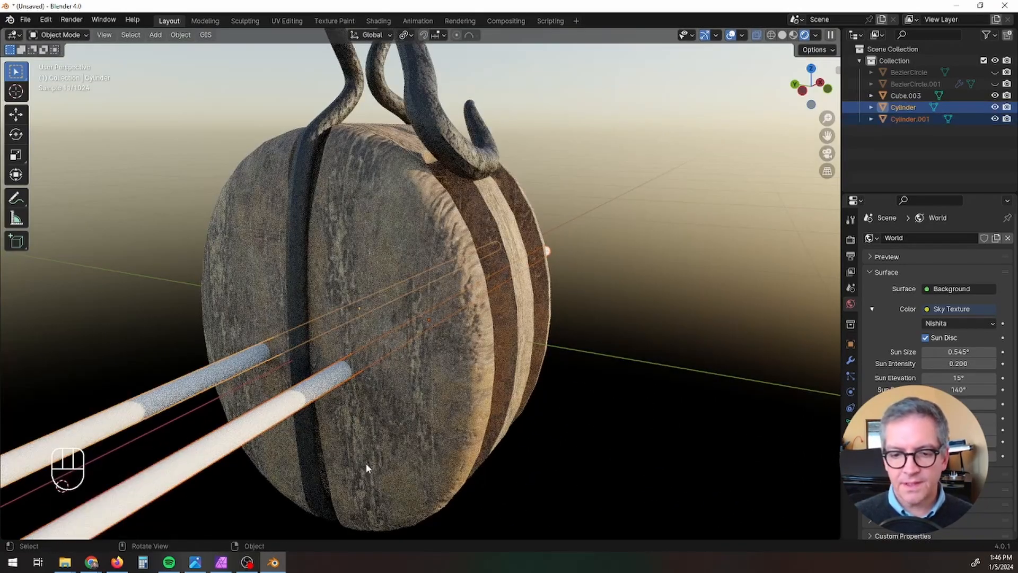
{"action": "key", "text": "g"}
{"action": "key", "text": "z"}
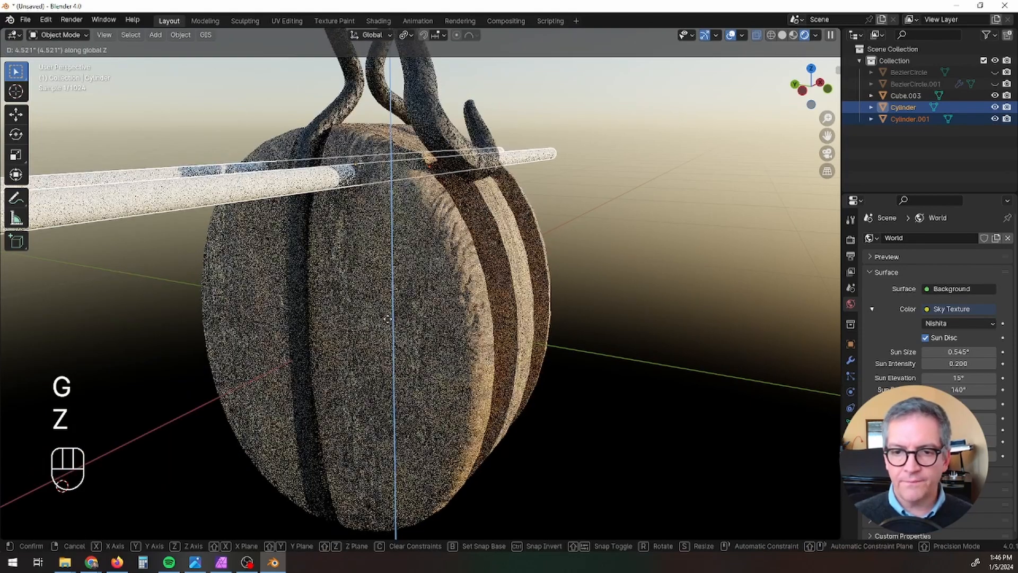
{"action": "left_click", "coordinate": [382, 329]}
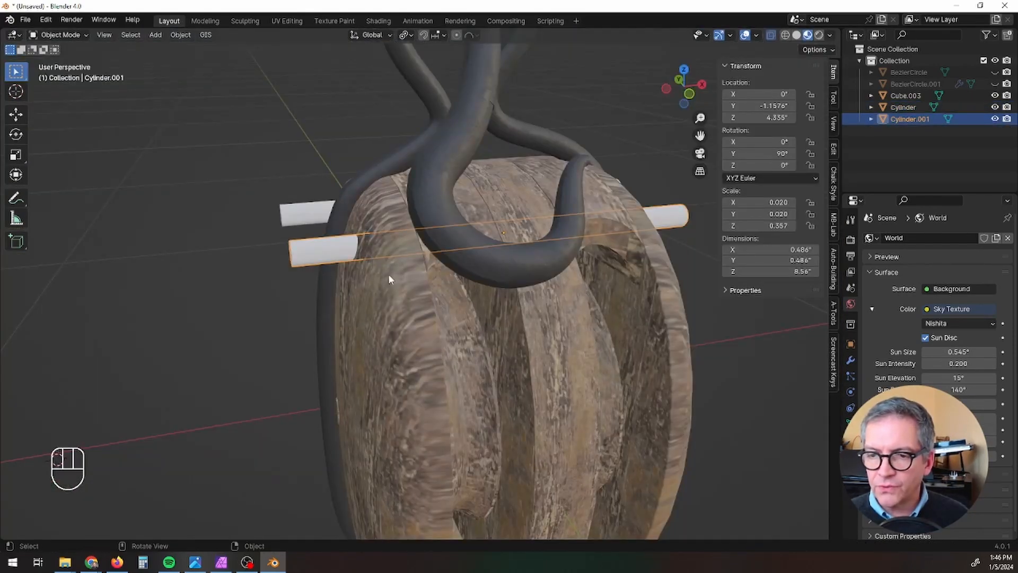
Step: Select both shortened cylinders and scale them by about 1.075 in X and Y, excluding Z
{"action": "middle_click_drag", "start_coordinate": [330, 287], "coordinate": [297, 249]}
{"action": "left_click", "coordinate": [294, 246], "text": "shift"}
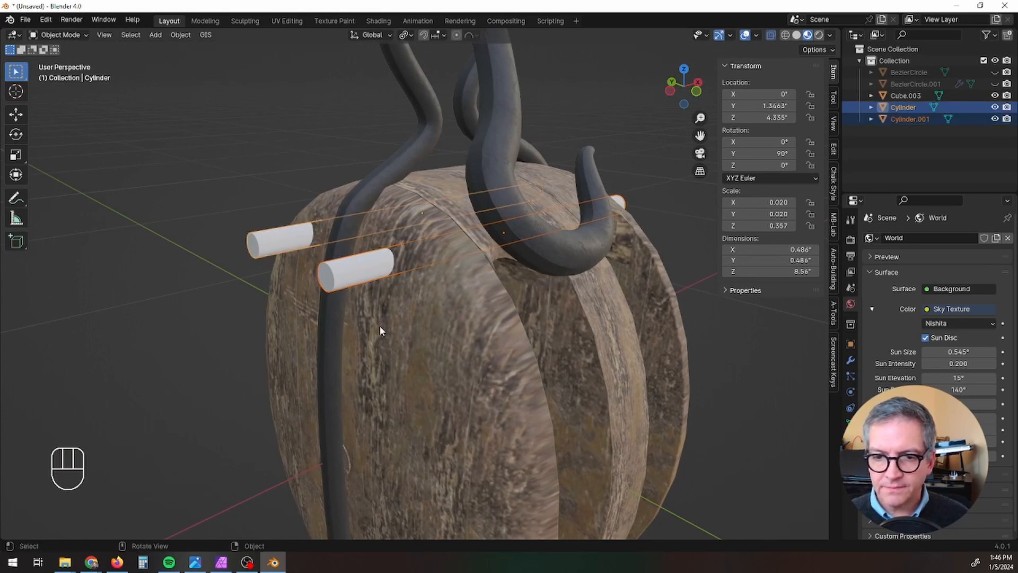
{"action": "key", "text": "s"}
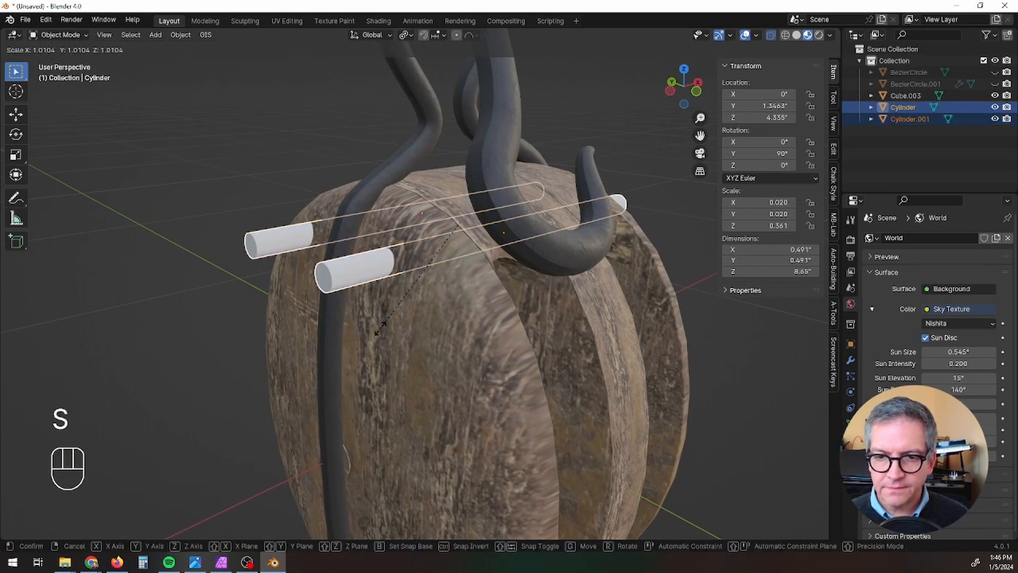
{"action": "left_click", "coordinate": [379, 327]}
{"action": "left_click", "coordinate": [406, 35]}
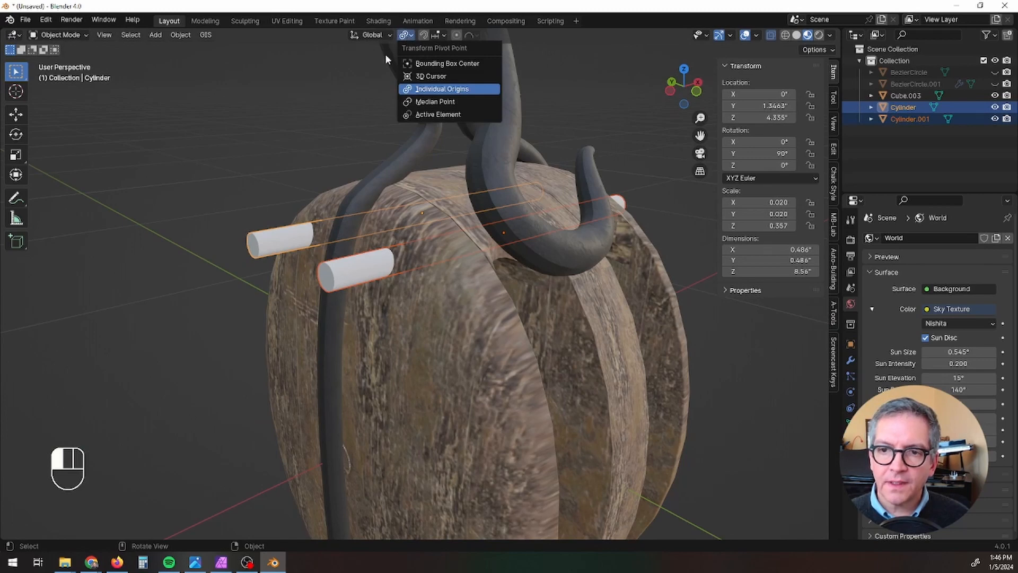
{"action": "middle_click_drag", "start_coordinate": [369, 313], "coordinate": [422, 291]}
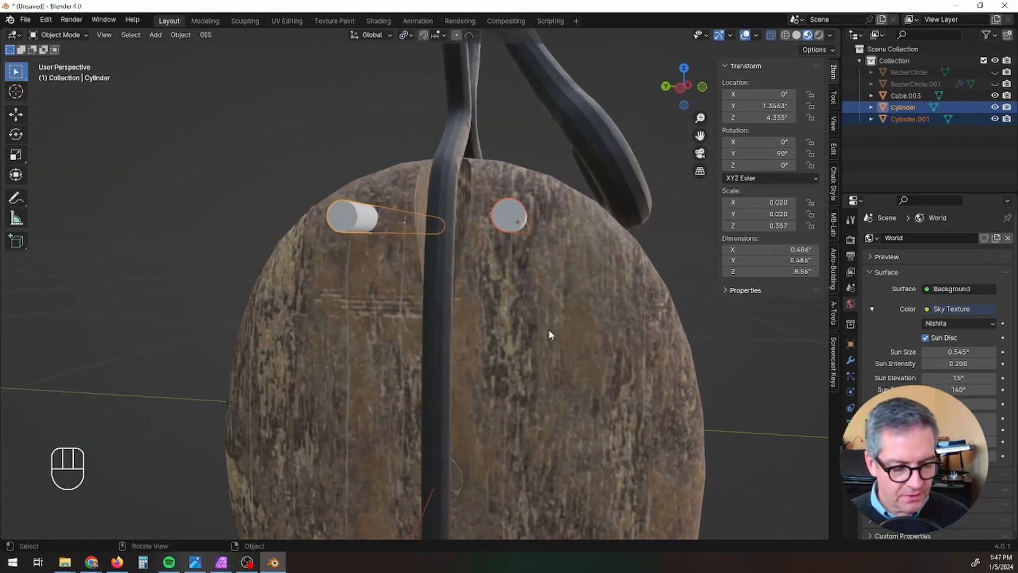
{"action": "key", "text": "s"}
{"action": "key", "text": "shift+z"}
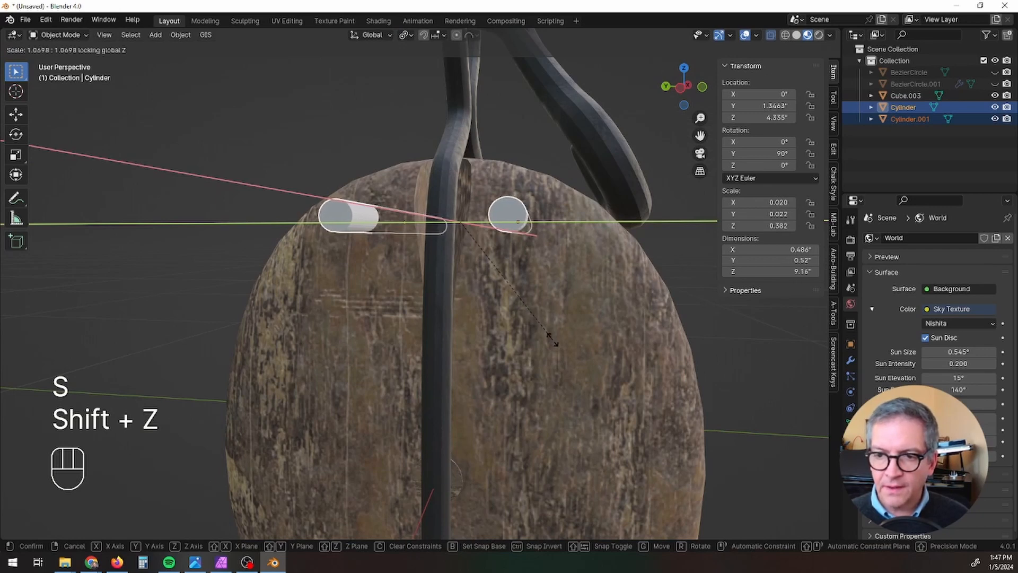
{"action": "left_click", "coordinate": [552, 340]}
Step: Move both pins in right view about -0.116 in along Y and 0.128 in along Z
{"action": "middle_click_drag", "start_coordinate": [552, 339], "coordinate": [580, 387]}
{"action": "key", "text": "KP_1"}
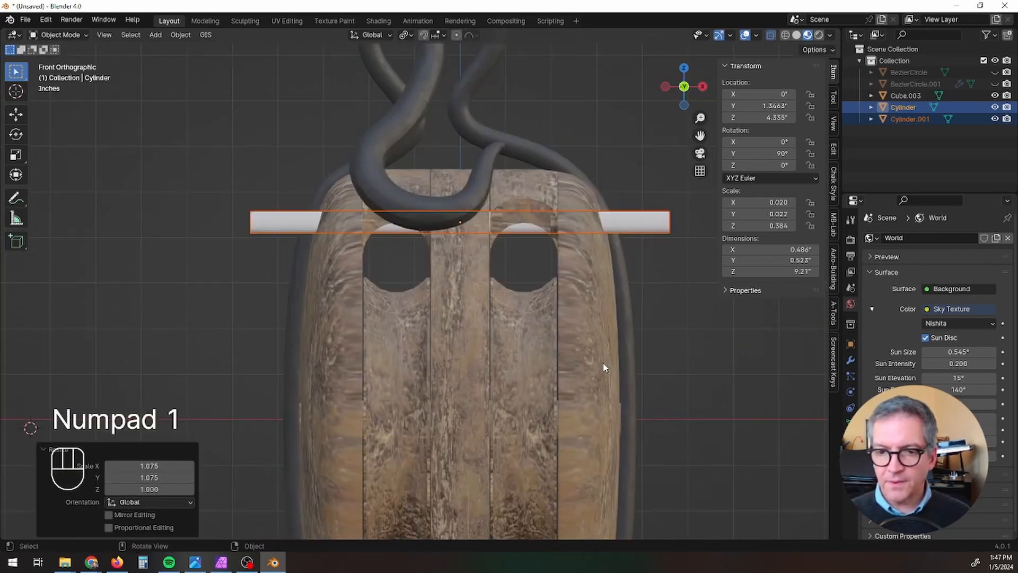
{"action": "key", "text": "KP_2"}
{"action": "key", "text": "KP_3"}
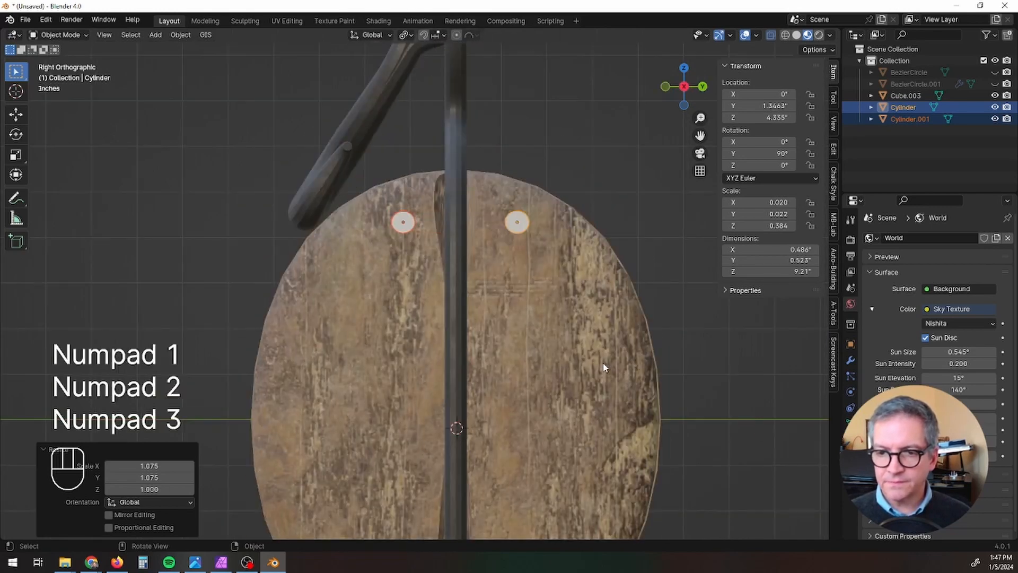
{"action": "key", "text": "g"}
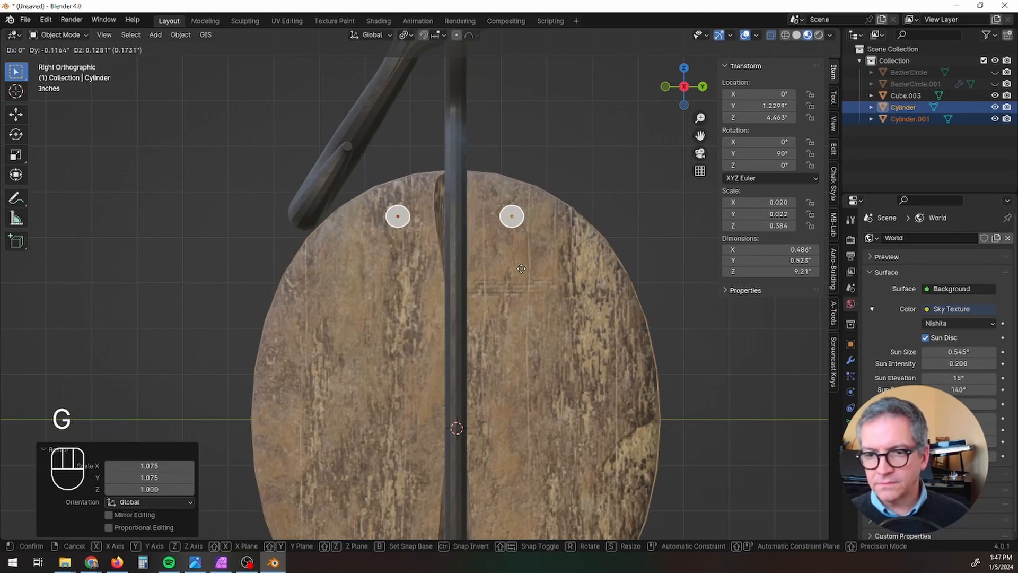
{"action": "left_click", "coordinate": [521, 269]}
Step: Switch to Affinity Photo to check the peg positions on the pulley block's side in the reference photo, then return to Blender
{"action": "scroll", "coordinate": [544, 286], "scroll_direction": "down", "scroll_amount": 4}
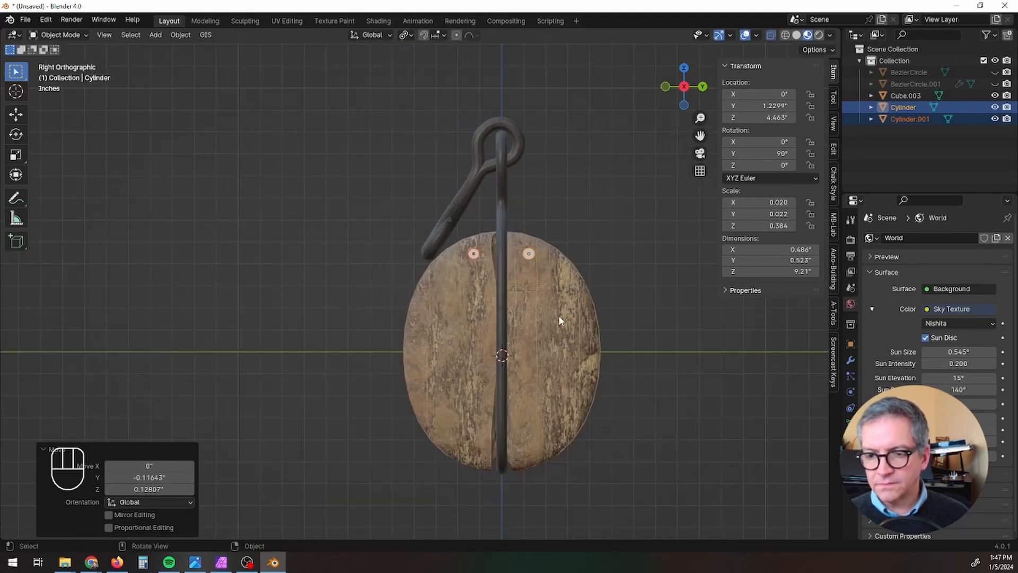
{"action": "left_click", "coordinate": [222, 562]}
{"action": "left_click", "coordinate": [772, 28]}
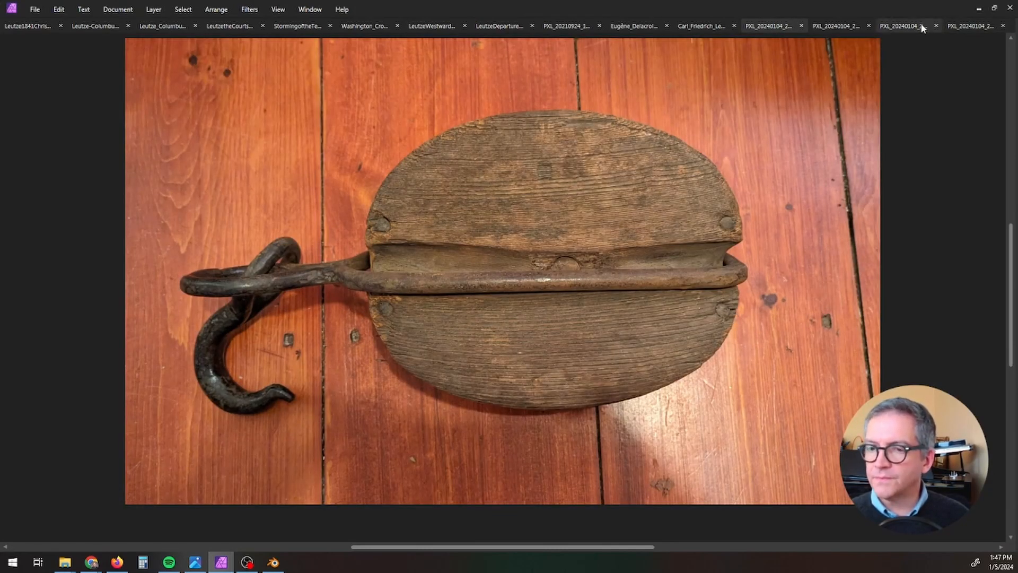
{"action": "left_click", "coordinate": [980, 9]}
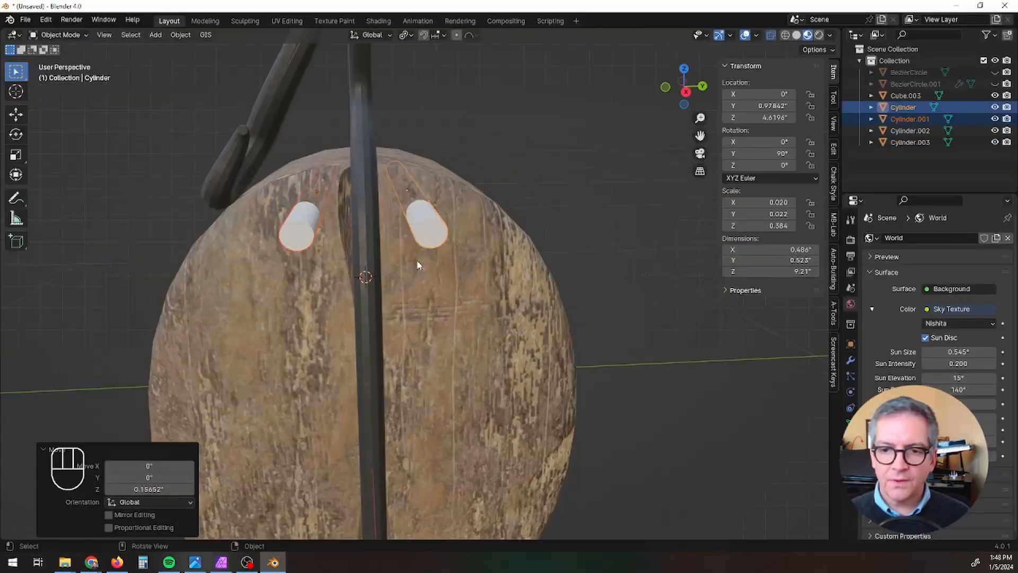
Step: Raise the upper pair of pins about 0.288 in along Z in right view
{"action": "key", "text": "KP_3"}
{"action": "key", "text": "g"}
{"action": "key", "text": "z"}
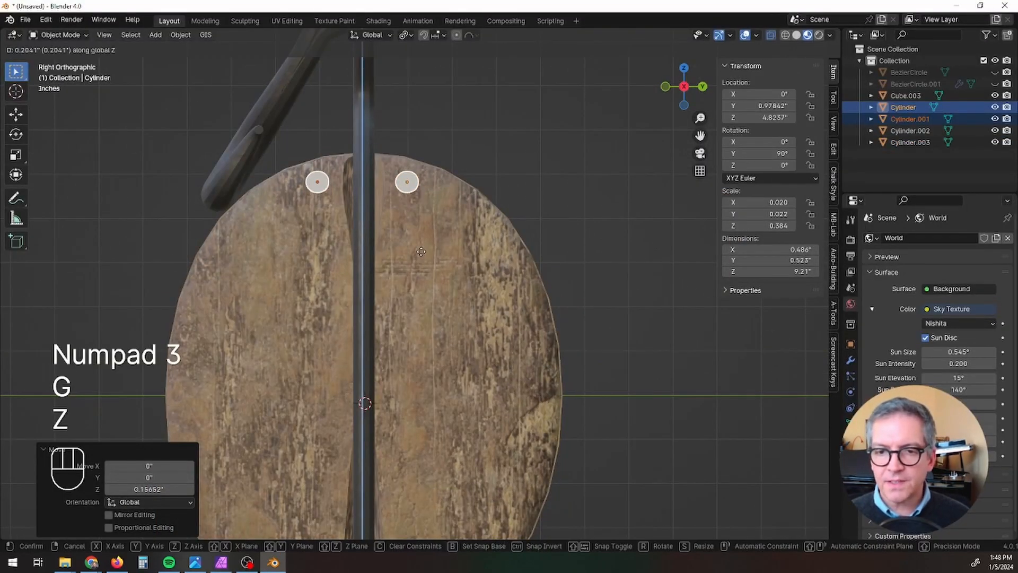
{"action": "left_click", "coordinate": [422, 248]}
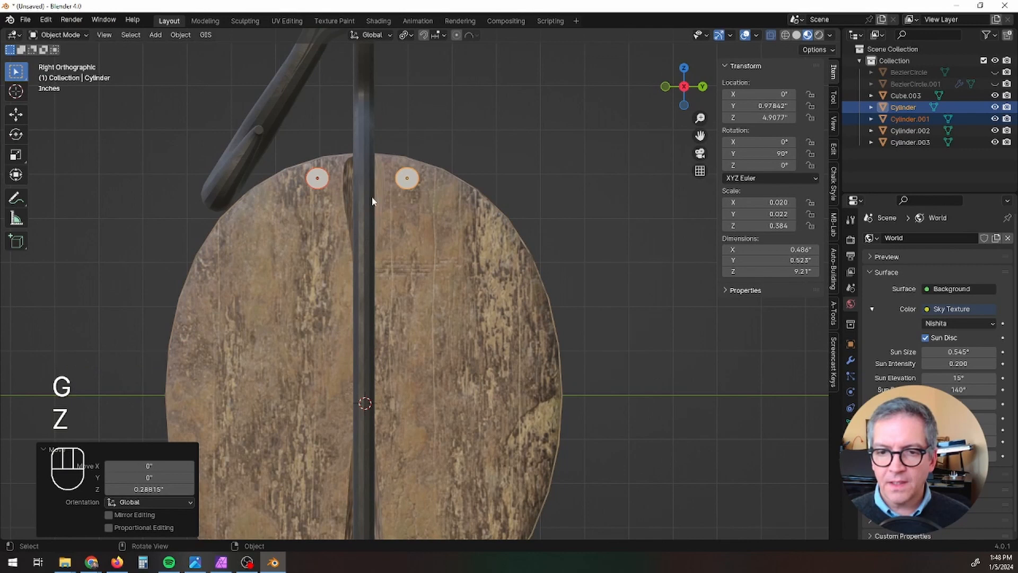
Step: Shift the two upper pins along Y toward the iron strap, one by about 0.18 in and the other by about -0.12 in
{"action": "left_click", "coordinate": [318, 177]}
{"action": "key", "text": "g"}
{"action": "key", "text": "y"}
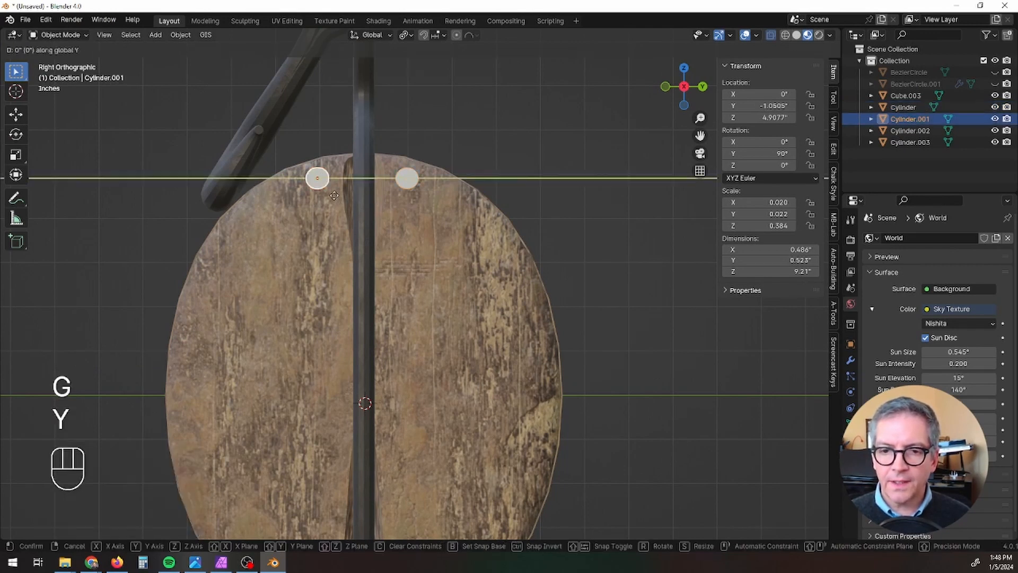
{"action": "left_click", "coordinate": [342, 198]}
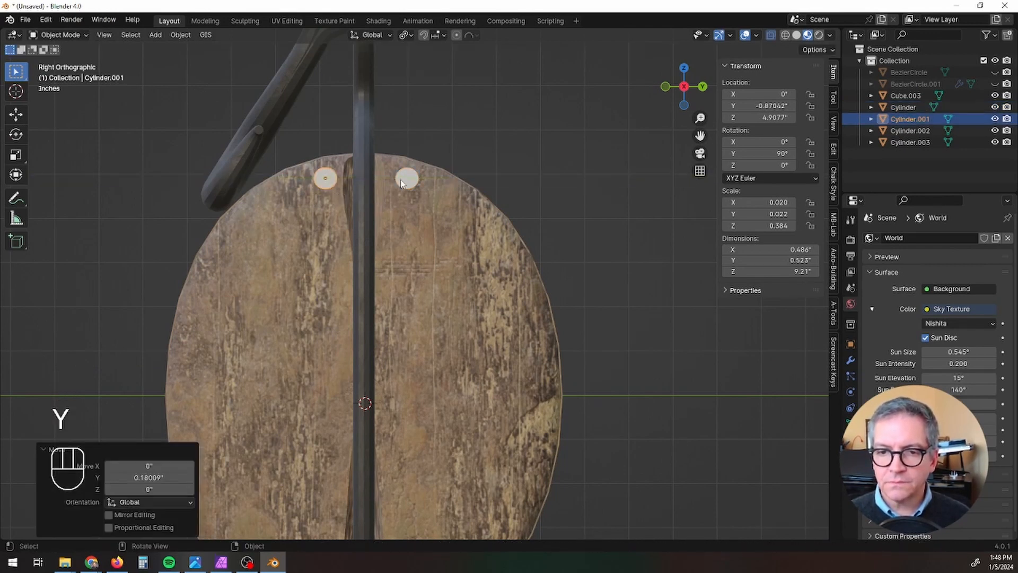
{"action": "left_click", "coordinate": [401, 182]}
{"action": "key", "text": "g"}
{"action": "key", "text": "y"}
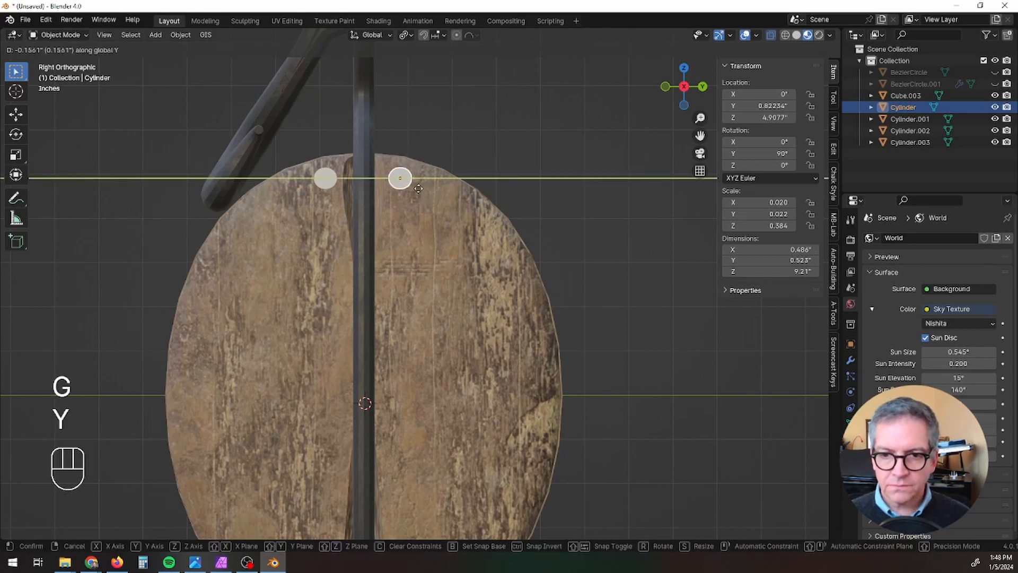
{"action": "left_click", "coordinate": [420, 188]}
{"action": "scroll", "coordinate": [424, 223], "scroll_direction": "down", "scroll_amount": 4}
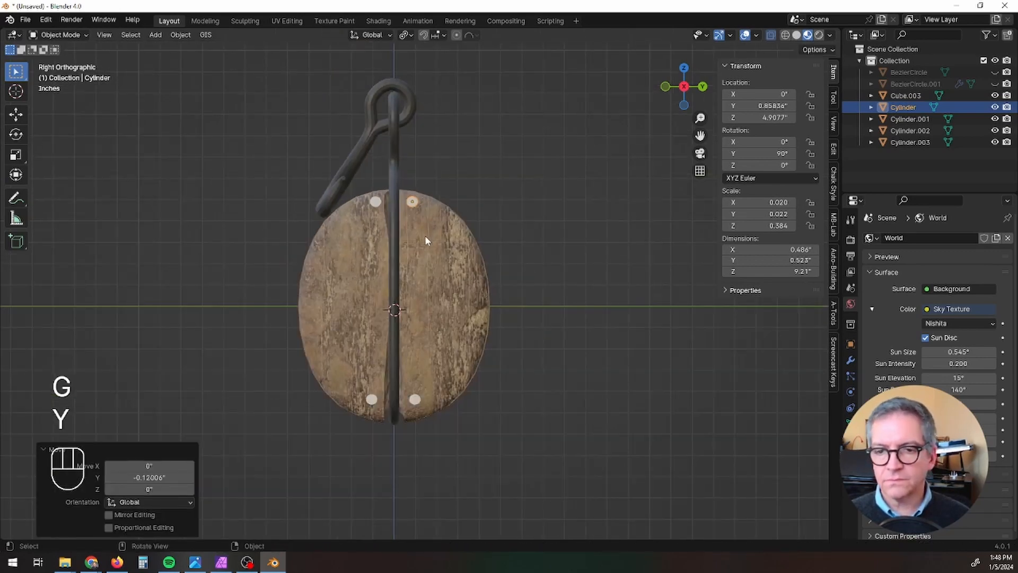
Step: Move the lower pin on the positive Y side about -0.349 in along Z and -0.025 in along Y
{"action": "left_click", "coordinate": [415, 400]}
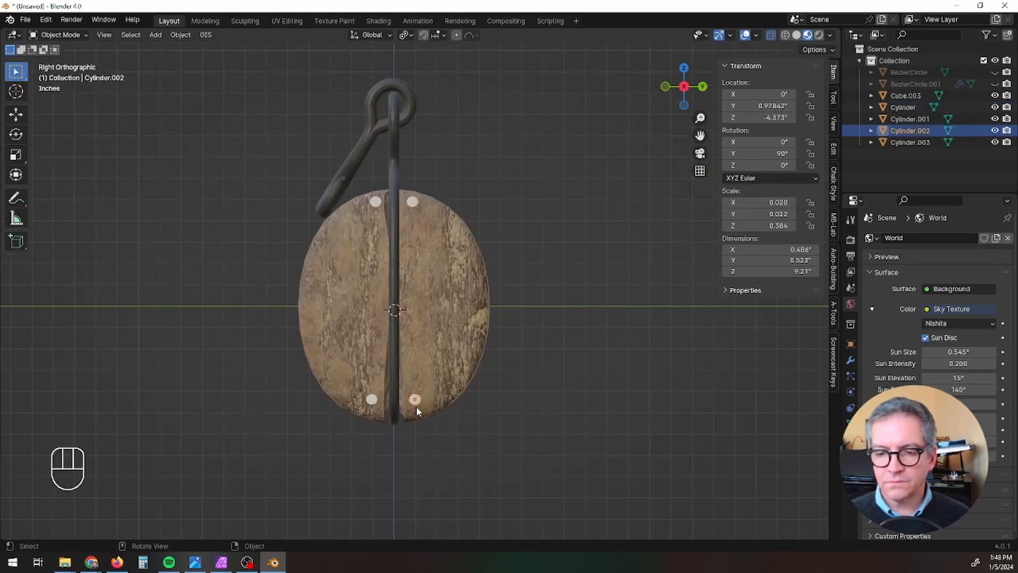
{"action": "key", "text": "g"}
{"action": "key", "text": "z"}
{"action": "left_click", "coordinate": [415, 418]}
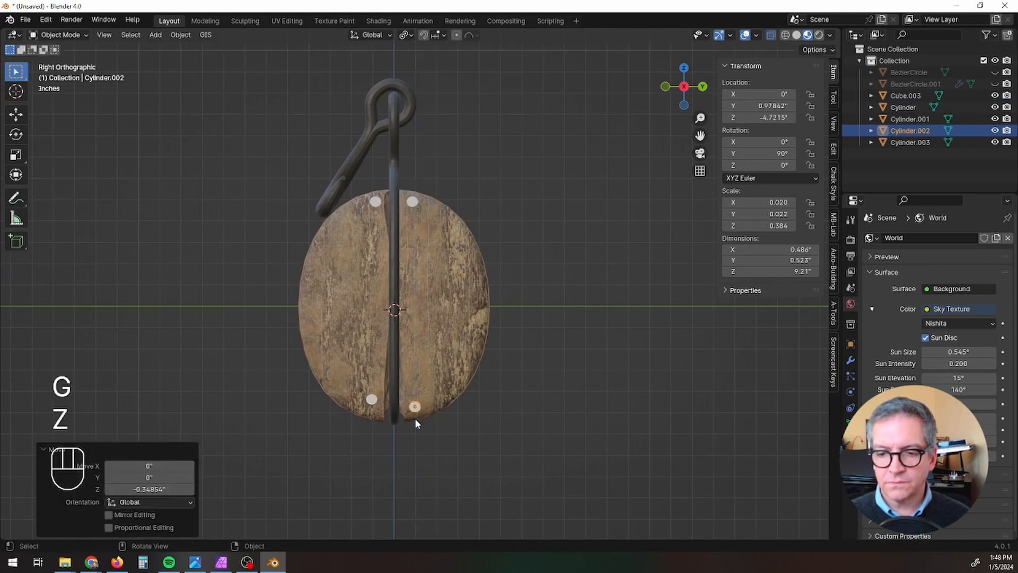
{"action": "key", "text": "g"}
{"action": "key", "text": "y"}
{"action": "left_click", "coordinate": [416, 422]}
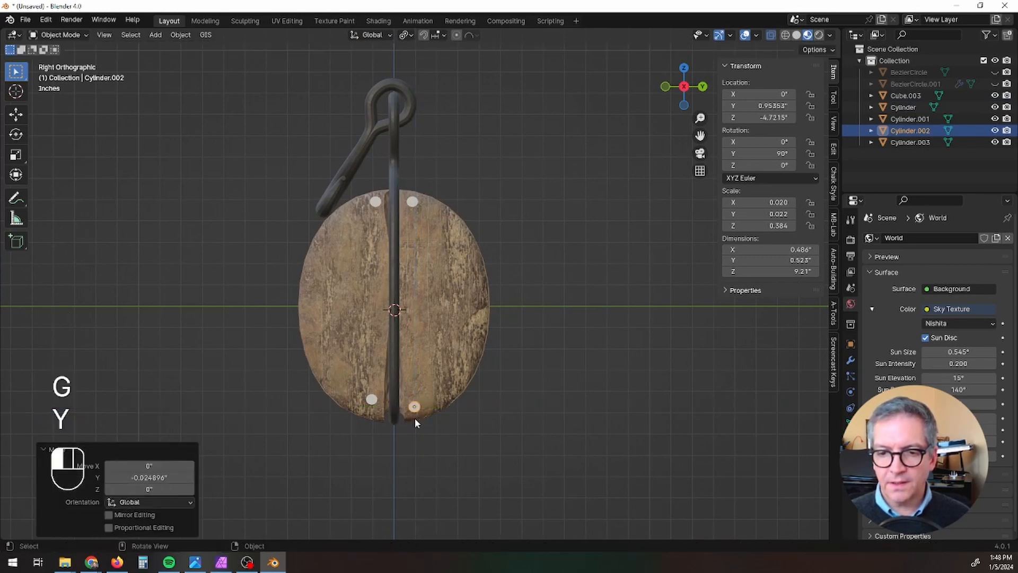
Step: Move the other lower pin about 0.125 in along Y and -0.349 in along Z to align with its neighbour
{"action": "left_click", "coordinate": [372, 400]}
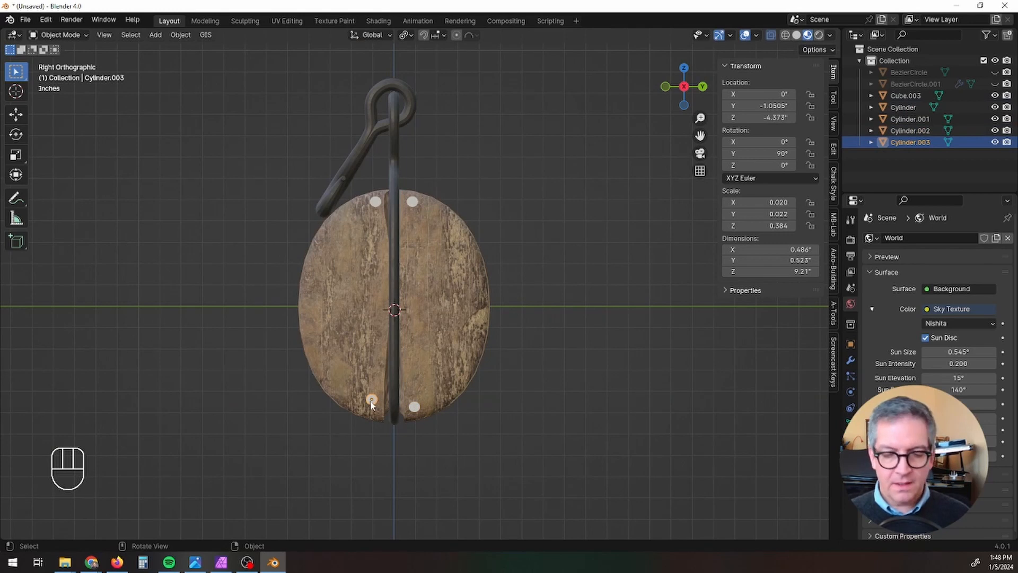
{"action": "key", "text": "g"}
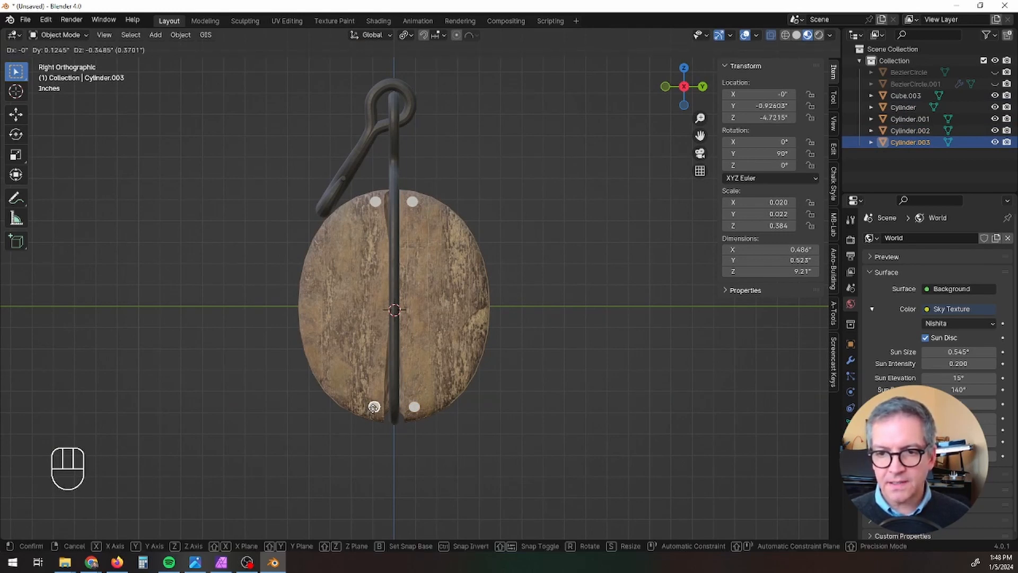
{"action": "left_click", "coordinate": [374, 407]}
{"action": "key", "text": "Tab"}
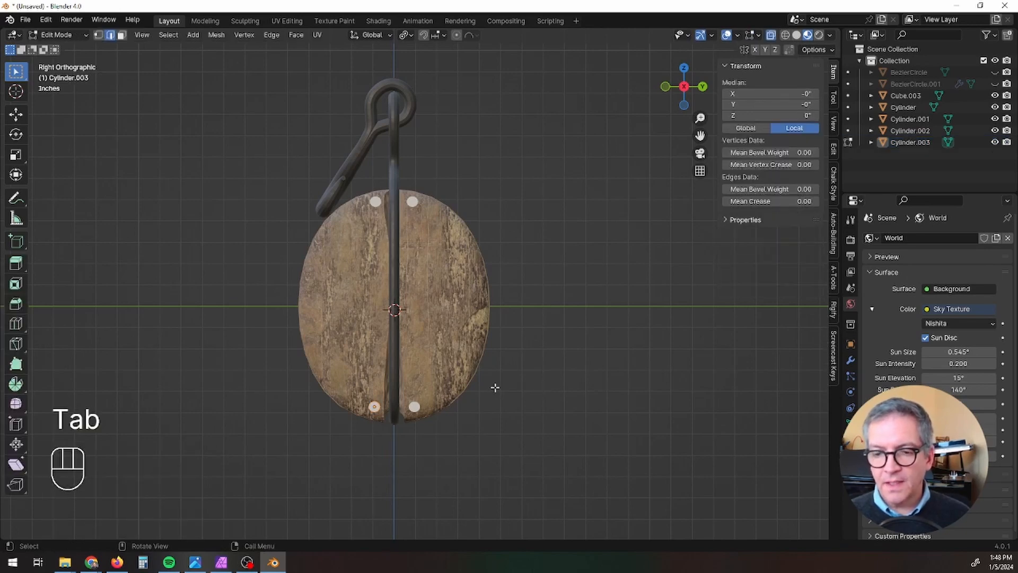
{"action": "middle_click_drag", "start_coordinate": [495, 388], "coordinate": [582, 364]}
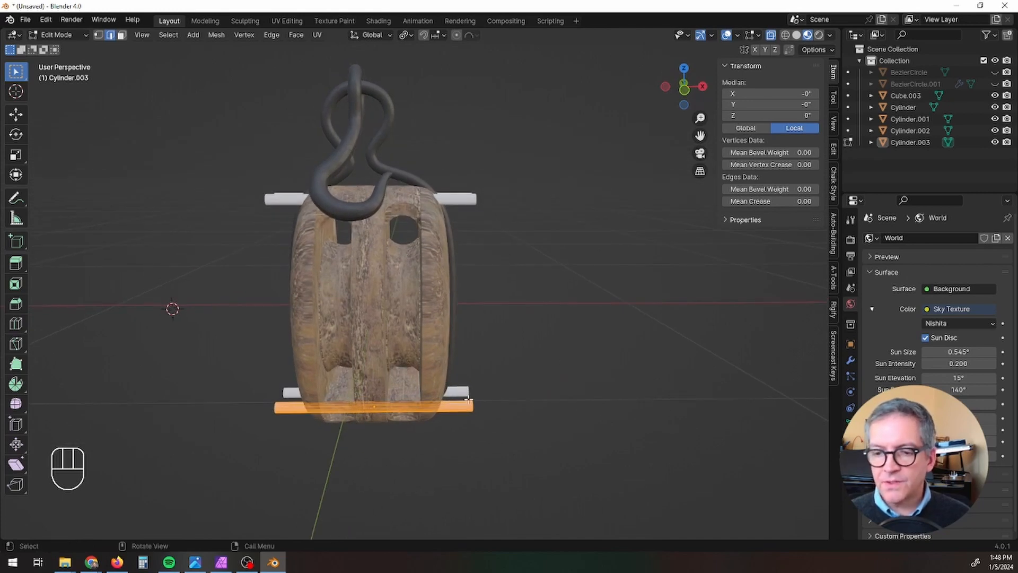
{"action": "key", "text": "Tab"}
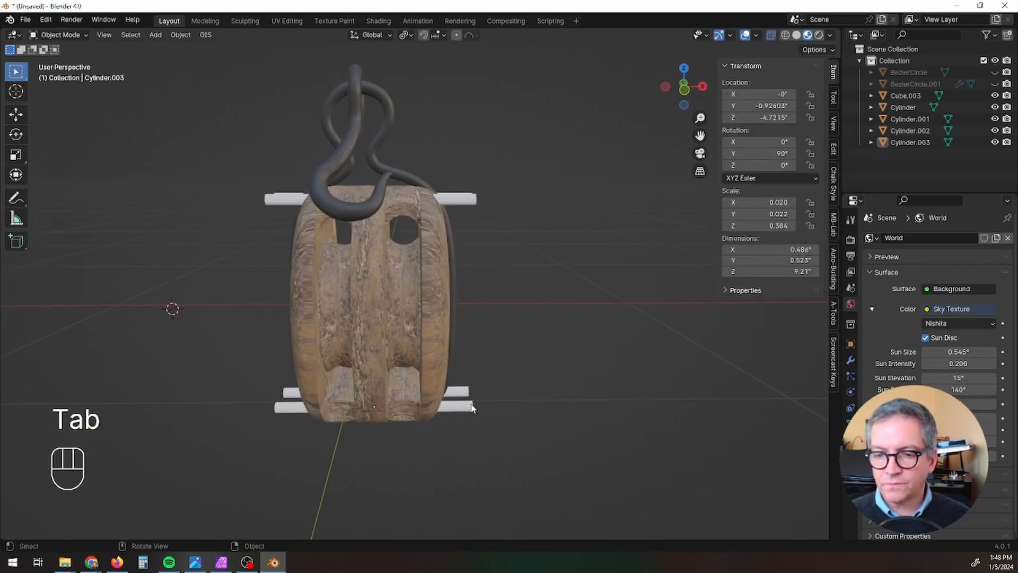
Step: Select all four pins and join them into one object
{"action": "left_click", "coordinate": [472, 407]}
{"action": "left_click", "coordinate": [462, 392], "text": "shift"}
{"action": "left_click", "coordinate": [470, 199], "text": "shift"}
{"action": "mouse_move", "coordinate": [471, 199]}
{"action": "middle_mouse_down"}
{"action": "mouse_move", "coordinate": [499, 225]}
{"action": "mouse_move", "coordinate": [479, 208]}
{"action": "middle_mouse_up"}
{"action": "left_click", "coordinate": [477, 208], "text": "shift"}
{"action": "key", "text": "ctrl+j"}
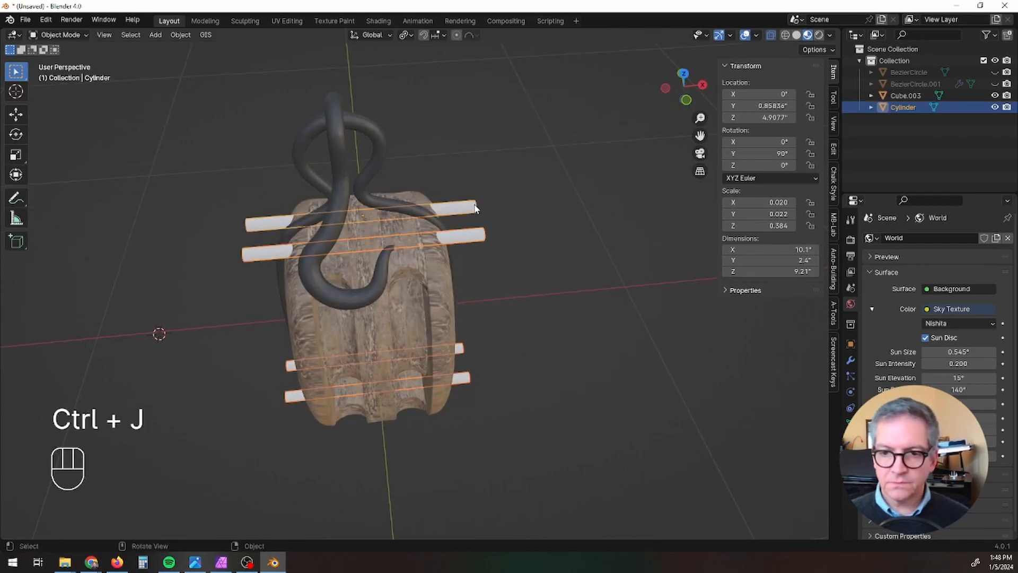
{"action": "scroll", "coordinate": [505, 243], "scroll_direction": "up", "scroll_amount": 3}
{"action": "middle_click_drag", "start_coordinate": [505, 243], "coordinate": [402, 221]}
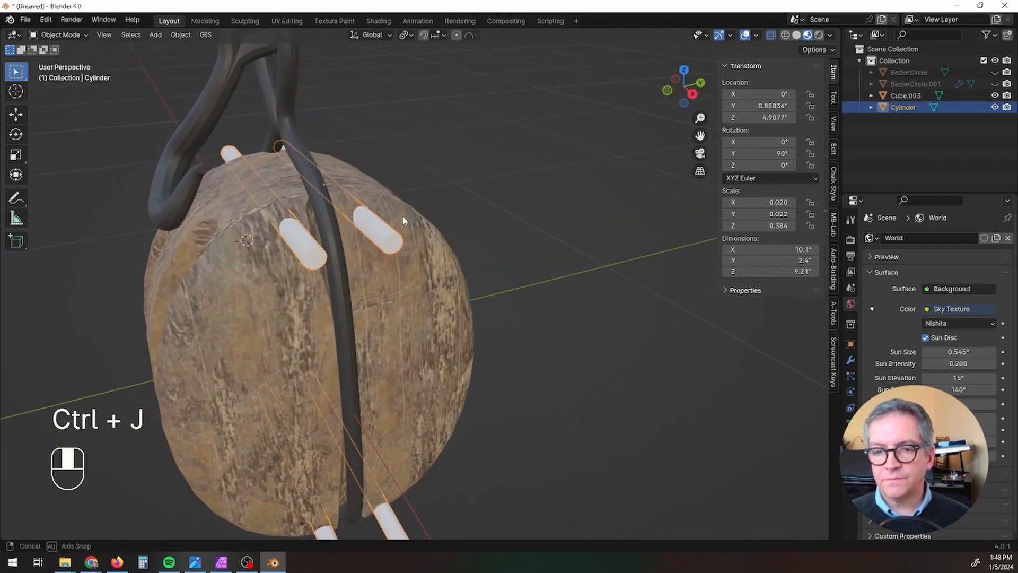
{"action": "left_click", "coordinate": [448, 323]}
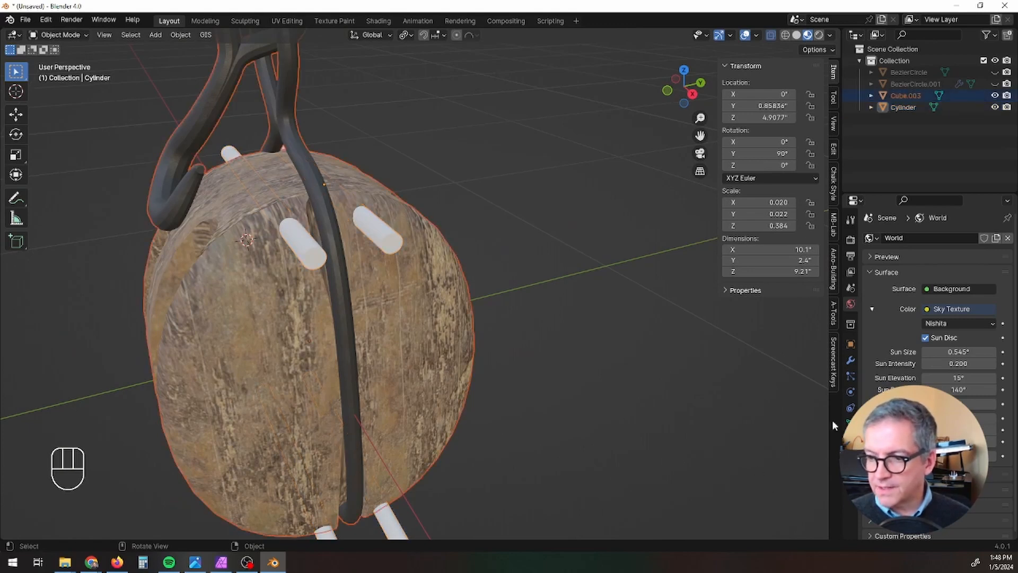
{"action": "left_click", "coordinate": [851, 361]}
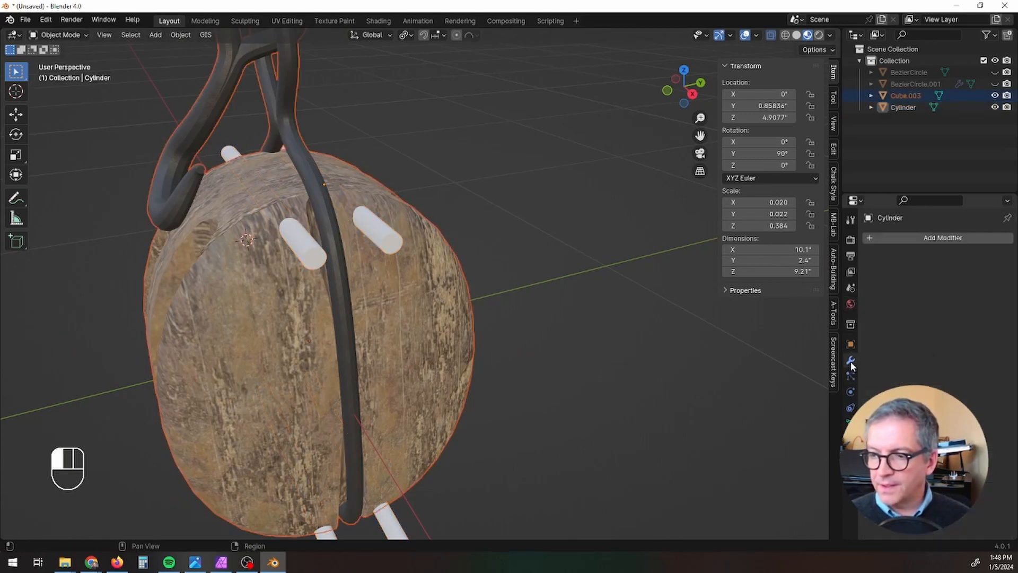
{"action": "left_click", "coordinate": [937, 238]}
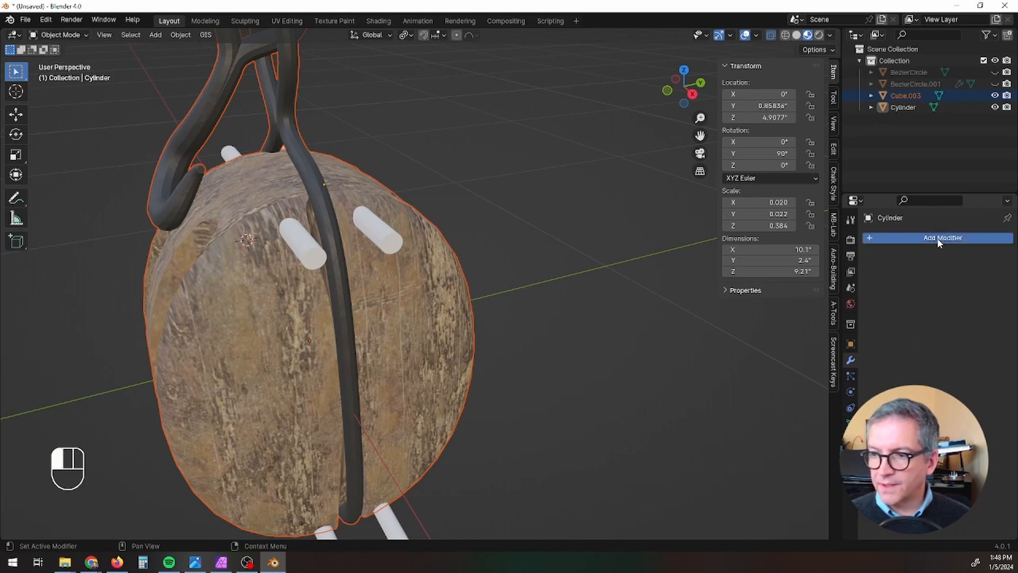
{"action": "mouse_move", "coordinate": [934, 240]}
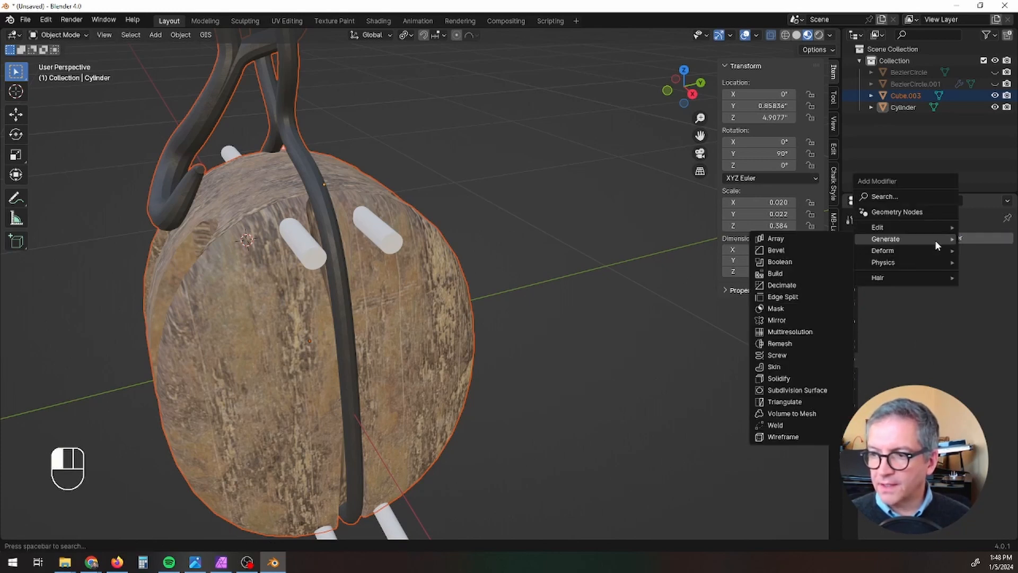
{"action": "left_click", "coordinate": [804, 261]}
{"action": "left_click", "coordinate": [990, 302]}
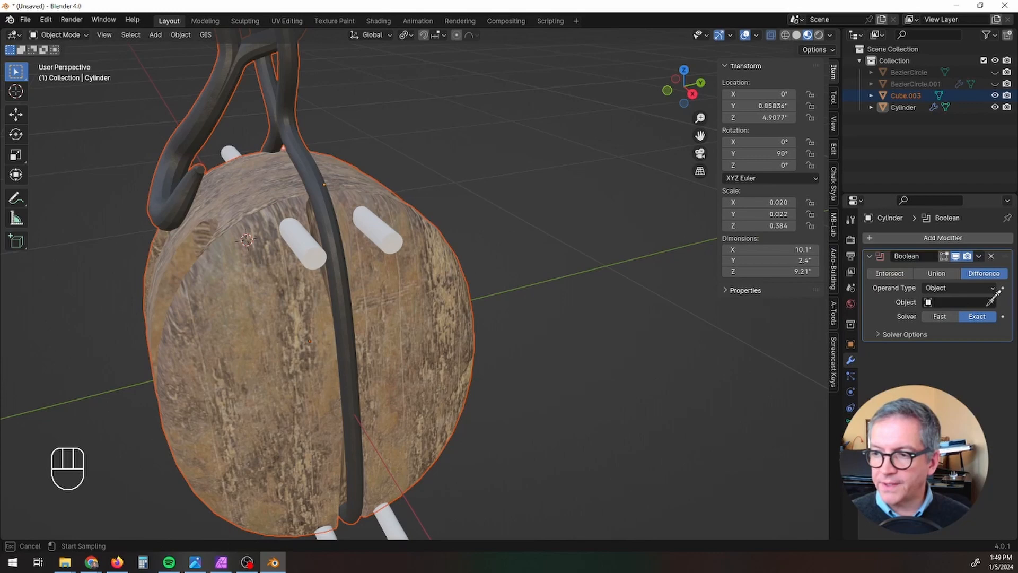
{"action": "left_click", "coordinate": [391, 227]}
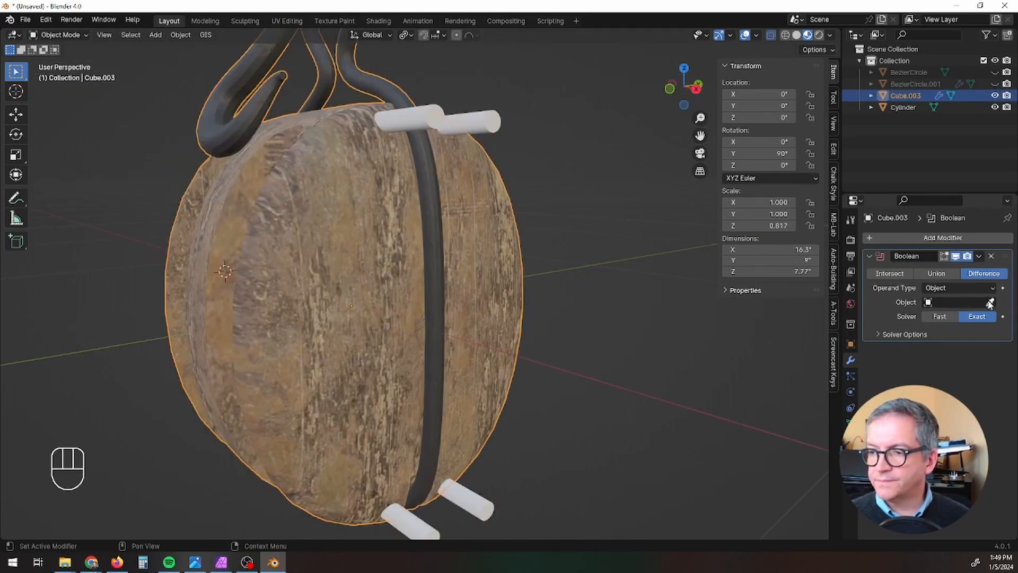
Step: Pick the joined pins as the object of the wood block's Boolean Difference modifier and apply the modifier
{"action": "left_click", "coordinate": [991, 302]}
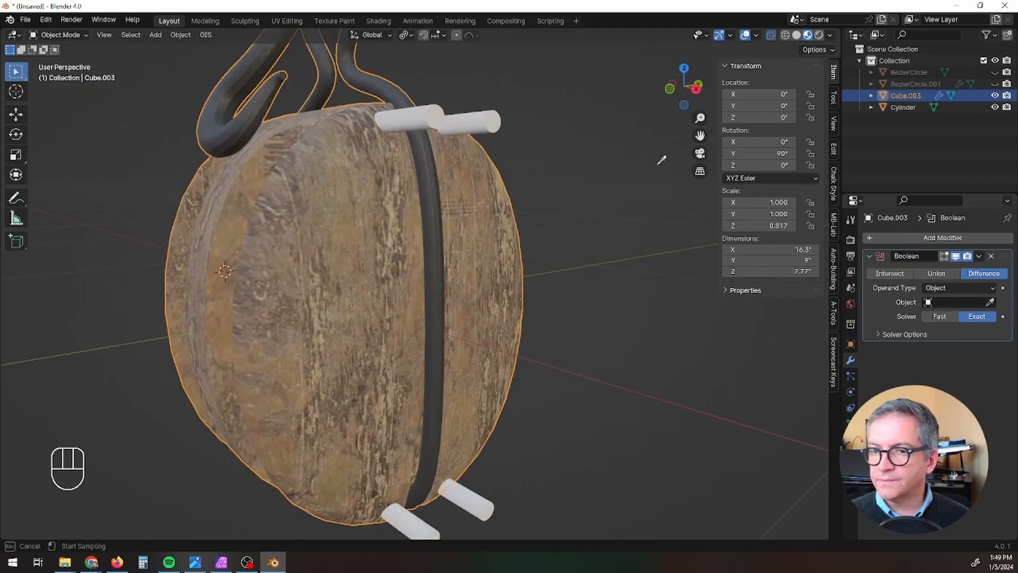
{"action": "left_click", "coordinate": [499, 120]}
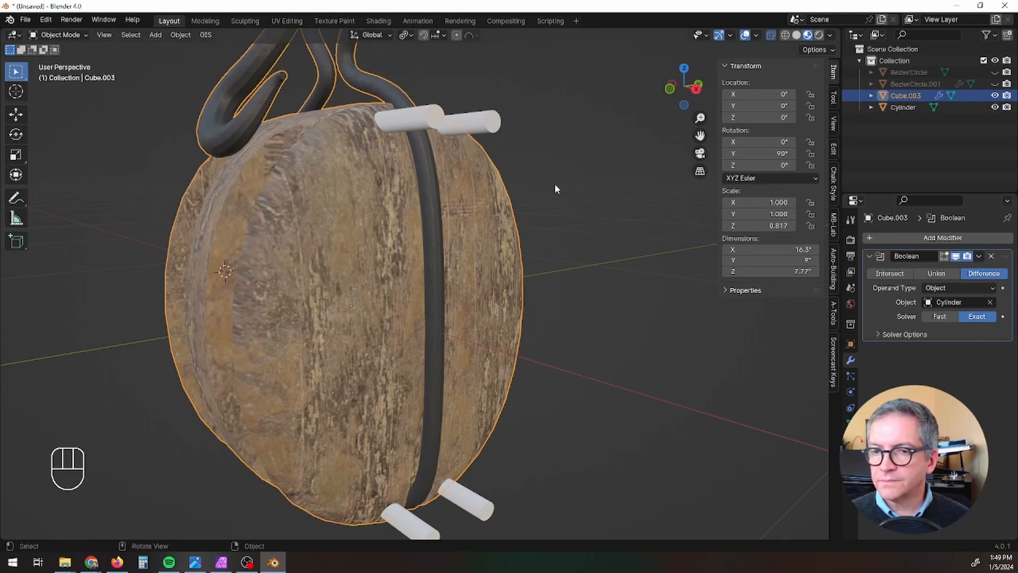
{"action": "middle_click_drag", "start_coordinate": [676, 251], "coordinate": [613, 281]}
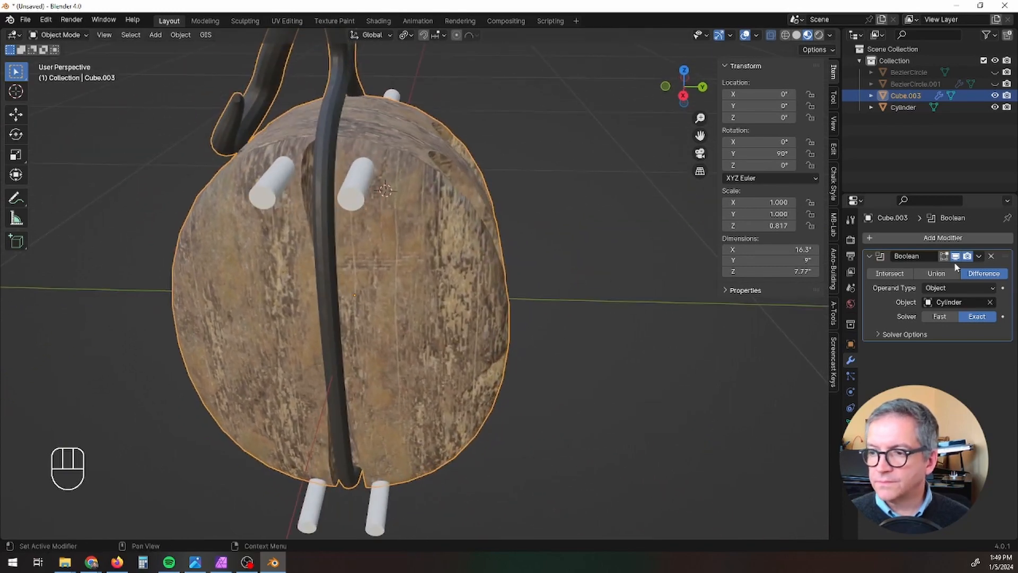
{"action": "left_click", "coordinate": [980, 258]}
{"action": "left_click", "coordinate": [966, 269]}
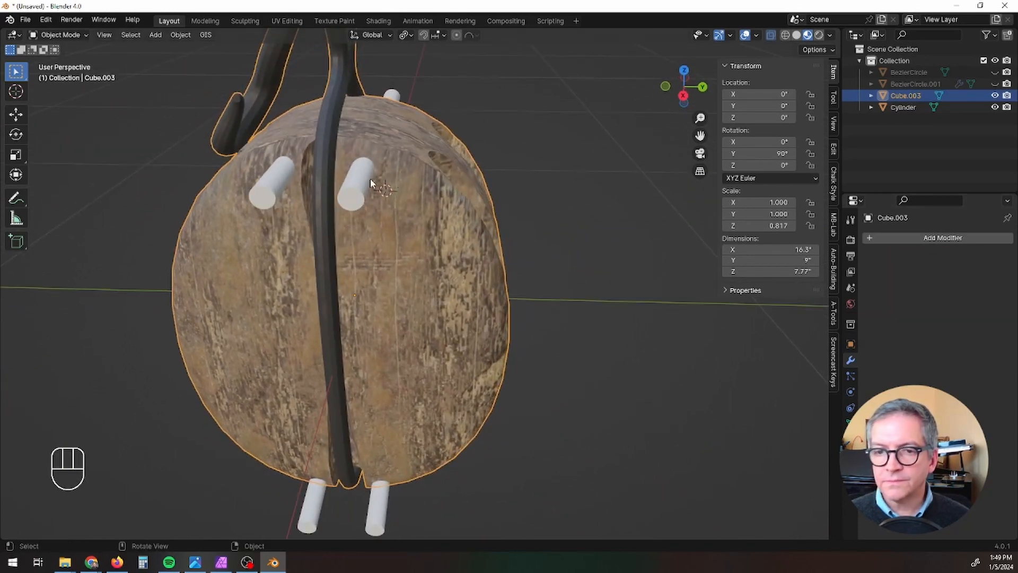
Step: Hide the joined pins to inspect the block where they pass through it, and show them again
{"action": "left_click", "coordinate": [354, 190]}
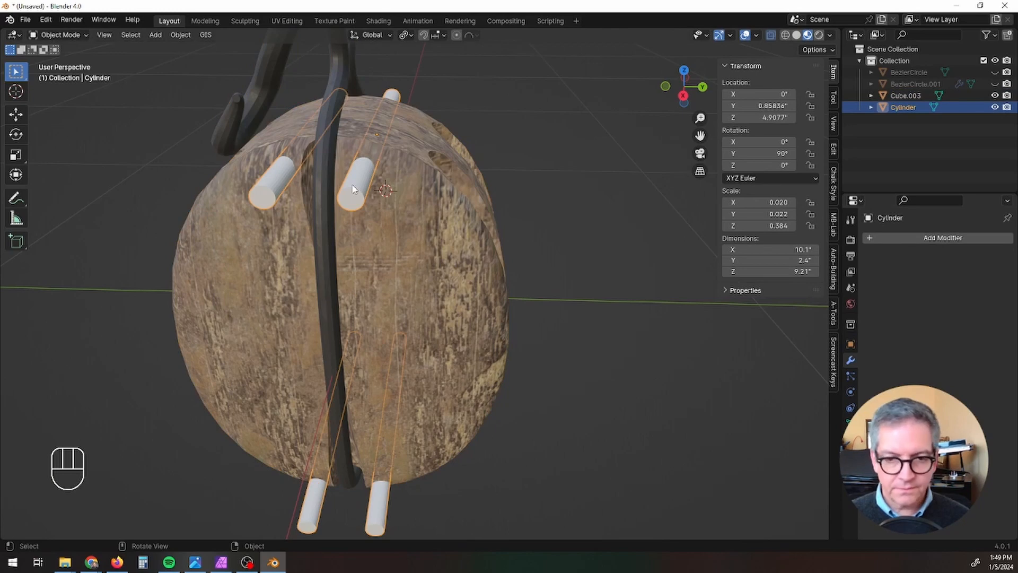
{"action": "key", "text": "h"}
{"action": "middle_click_drag", "start_coordinate": [387, 223], "coordinate": [440, 215]}
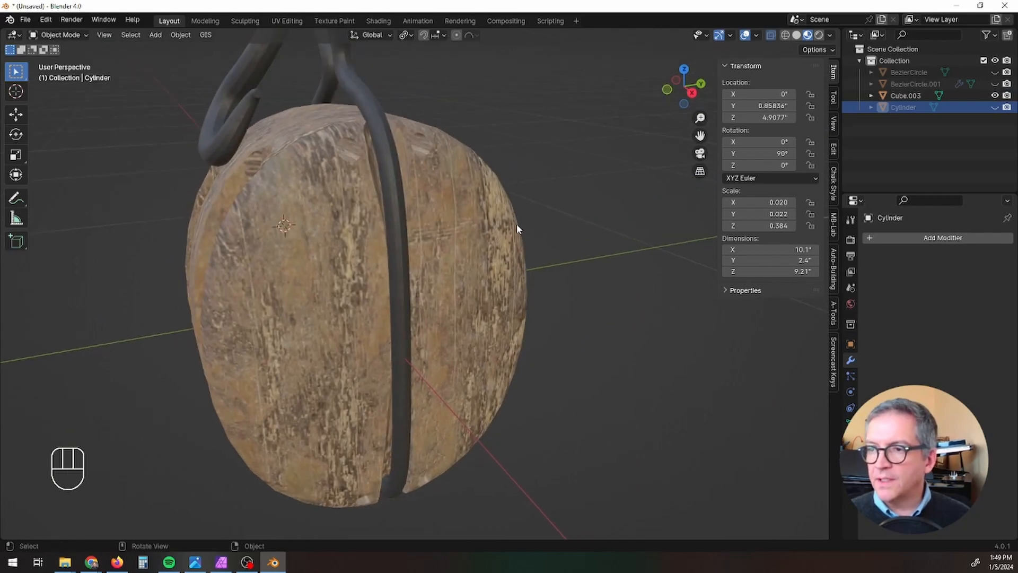
{"action": "left_click", "coordinate": [995, 107]}
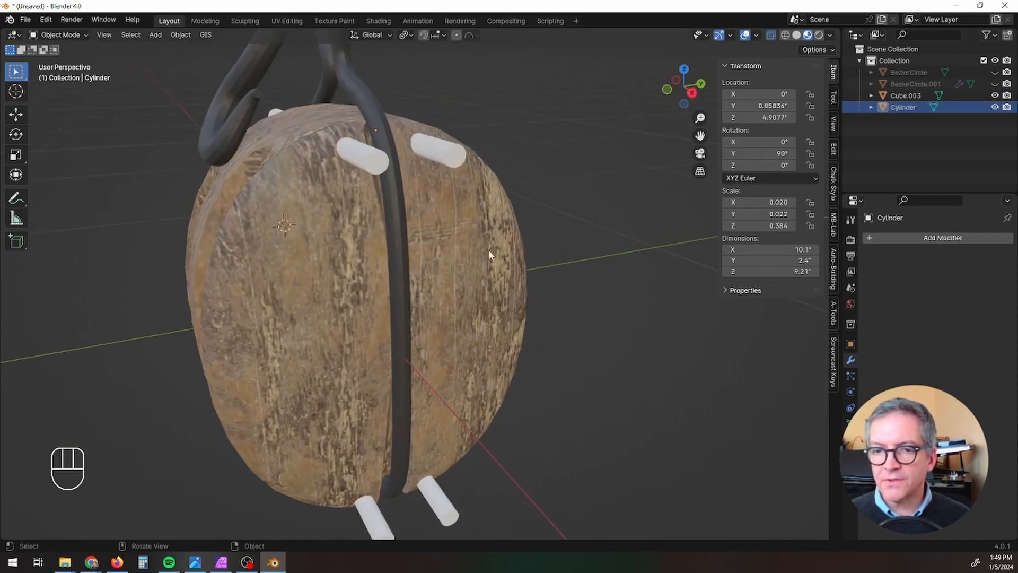
Step: Apply the joined pins' rotation and scale and set their origin to the 3D cursor at the block's centre
{"action": "middle_click_drag", "start_coordinate": [489, 251], "coordinate": [539, 248]}
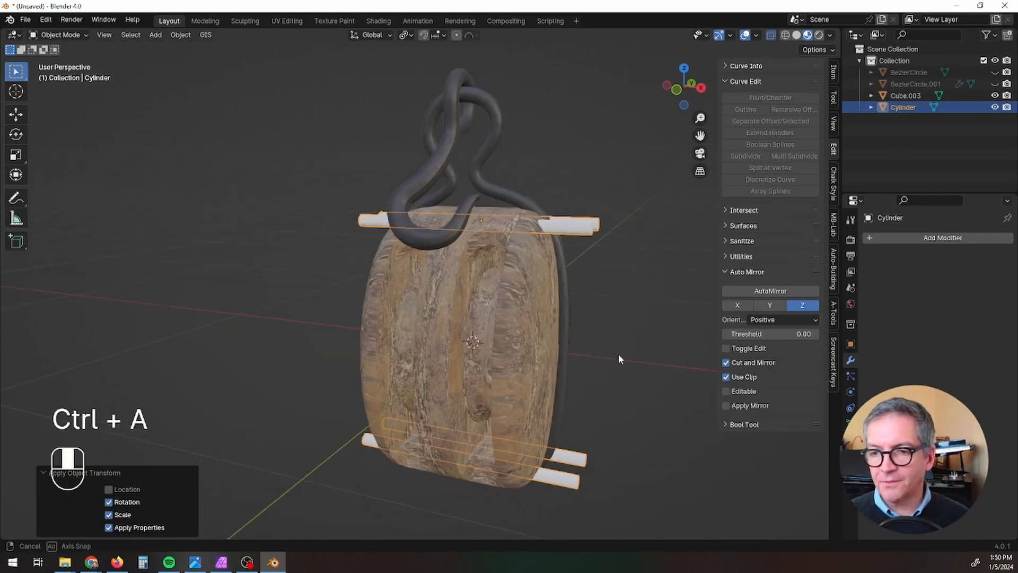
{"action": "middle_click_drag", "start_coordinate": [619, 354], "coordinate": [598, 359]}
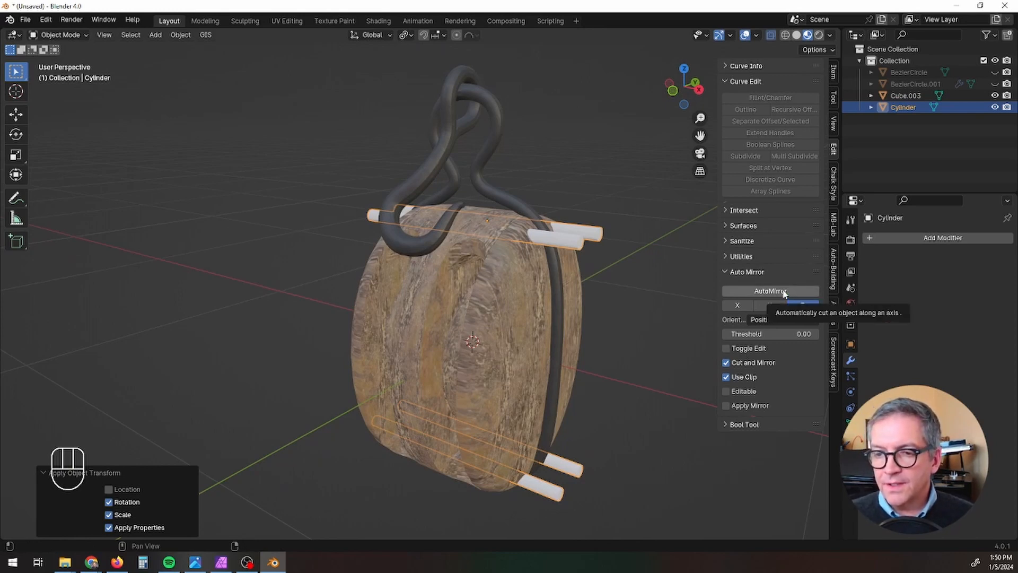
{"action": "left_click", "coordinate": [176, 36]}
{"action": "mouse_move", "coordinate": [193, 95]}
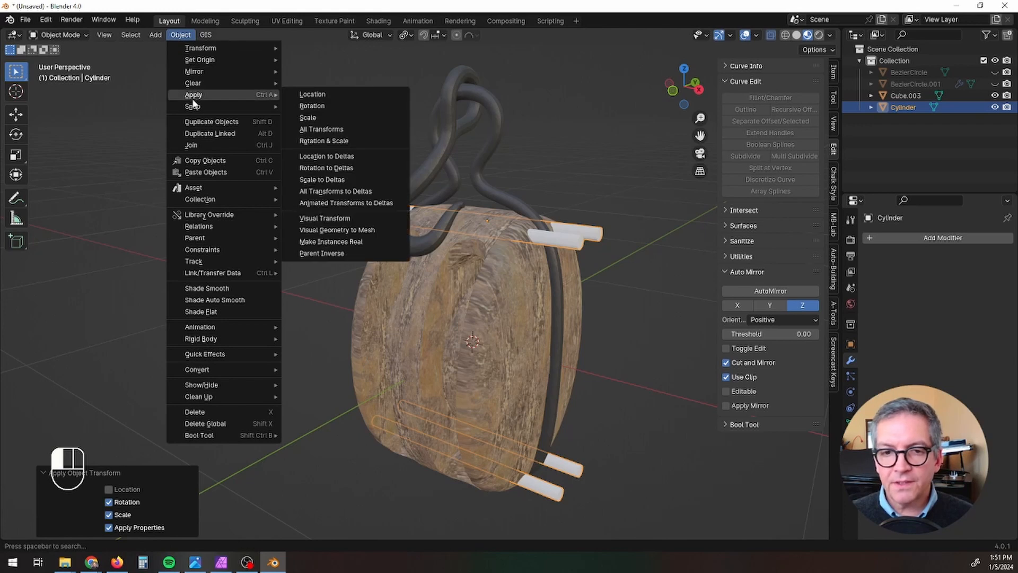
{"action": "mouse_move", "coordinate": [208, 61]}
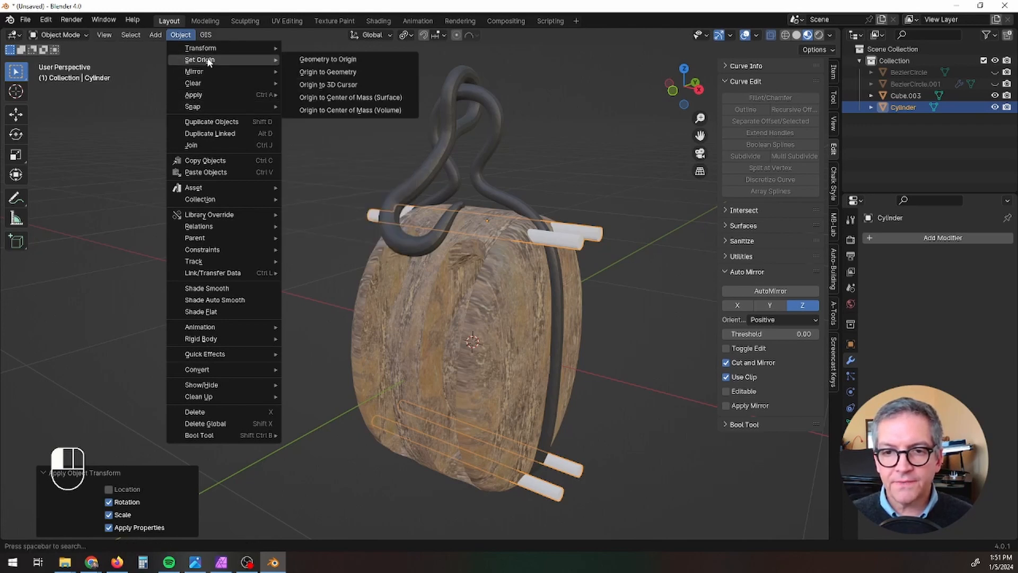
{"action": "left_click", "coordinate": [323, 85]}
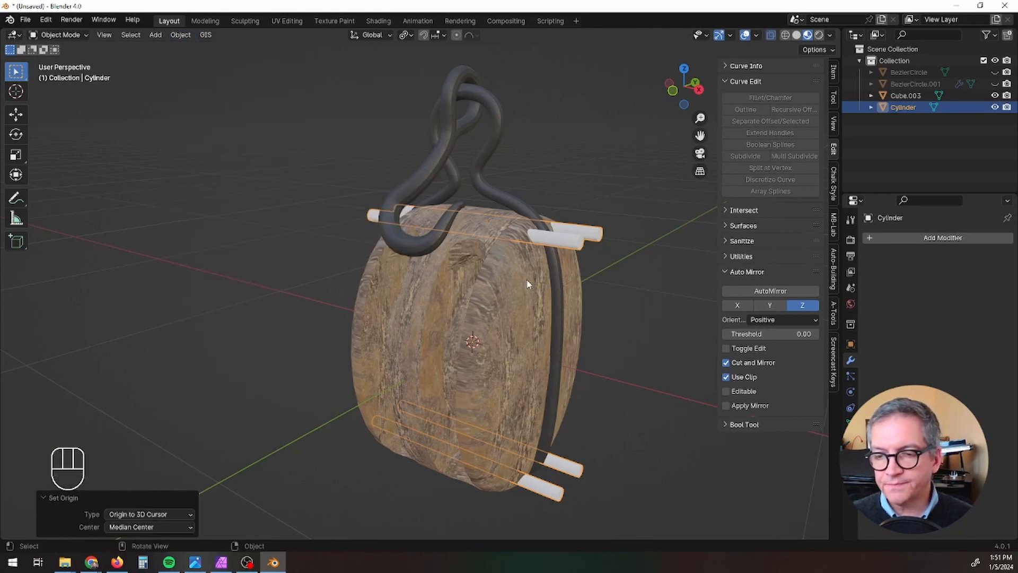
Step: Auto-mirror the joined pins across the Z axis and across the Y axis
{"action": "left_click", "coordinate": [785, 291]}
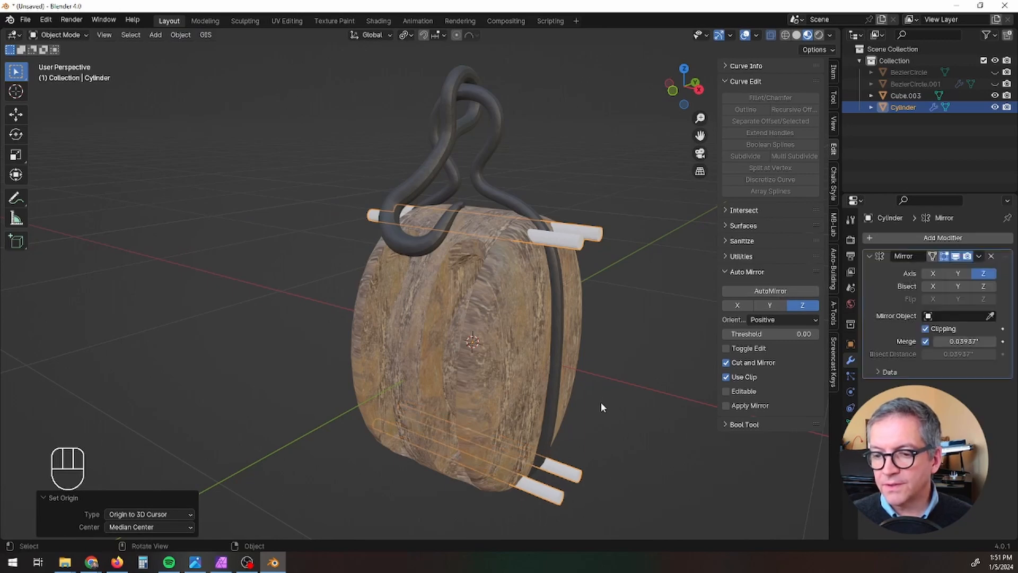
{"action": "middle_click_drag", "start_coordinate": [671, 396], "coordinate": [689, 406]}
{"action": "middle_click_drag", "start_coordinate": [394, 325], "coordinate": [375, 368]}
{"action": "left_click", "coordinate": [770, 290]}
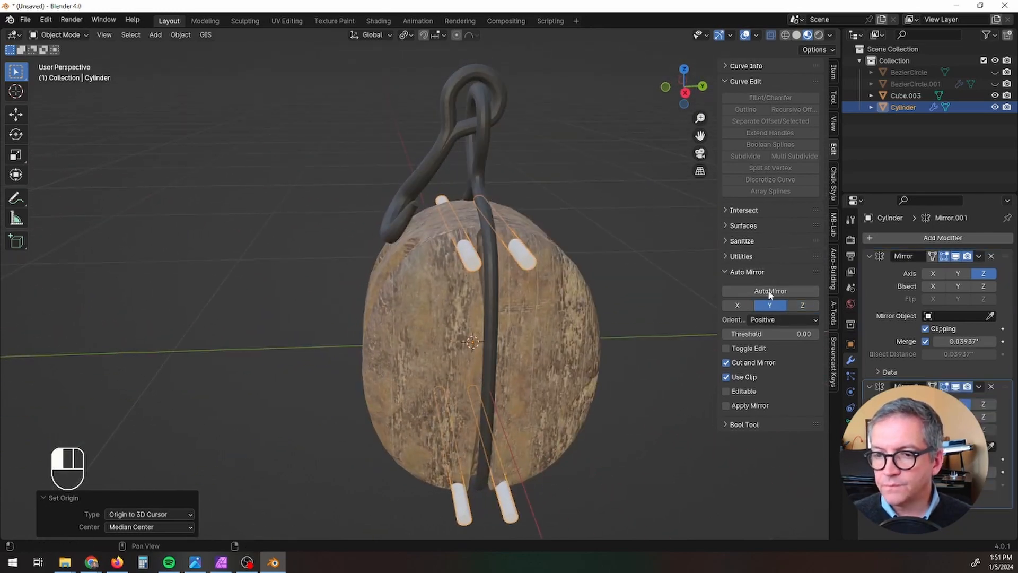
Step: Open the pins' mesh for editing and auto-mirror it across the X axis
{"action": "key", "text": "Tab"}
{"action": "middle_click_drag", "start_coordinate": [523, 315], "coordinate": [597, 152]}
{"action": "scroll", "coordinate": [534, 227], "scroll_direction": "up", "scroll_amount": 3}
{"action": "middle_click_drag", "start_coordinate": [534, 227], "coordinate": [337, 198]}
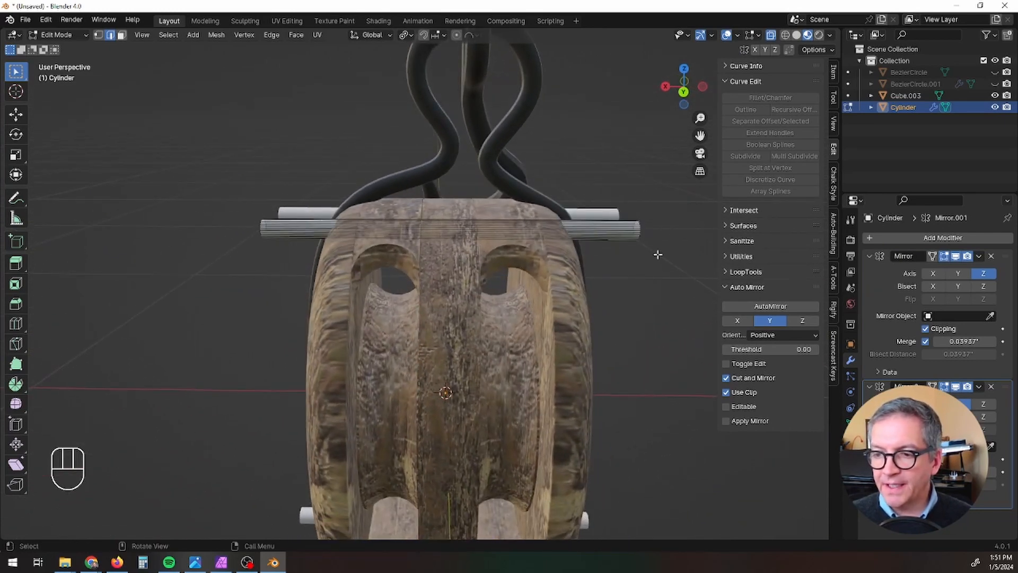
{"action": "left_click", "coordinate": [737, 320]}
{"action": "left_click", "coordinate": [770, 306]}
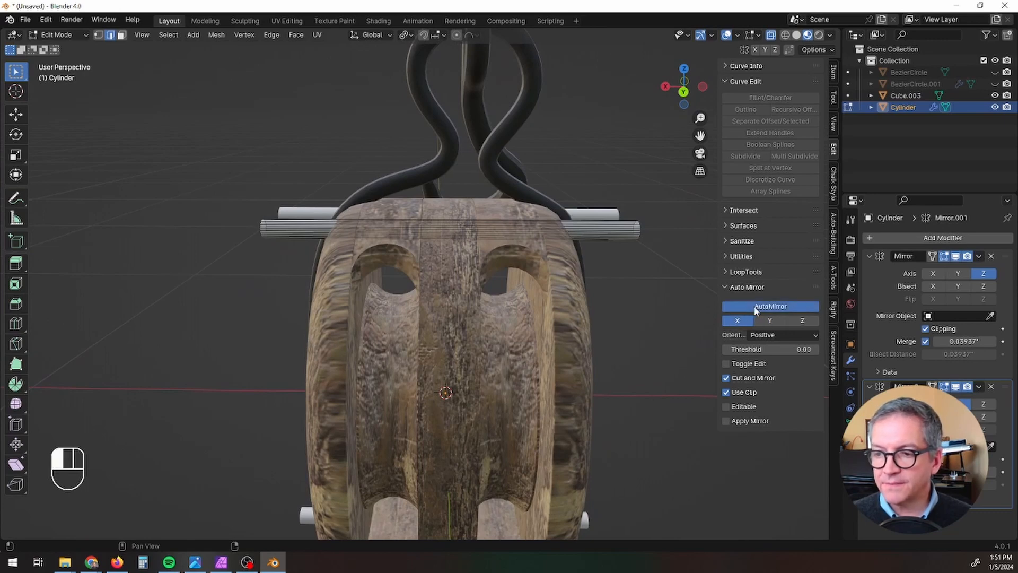
Step: Select the outer end of the editable upper pin and move it about -1.73 in along X toward the wood surface
{"action": "middle_click_drag", "start_coordinate": [413, 332], "coordinate": [229, 258]}
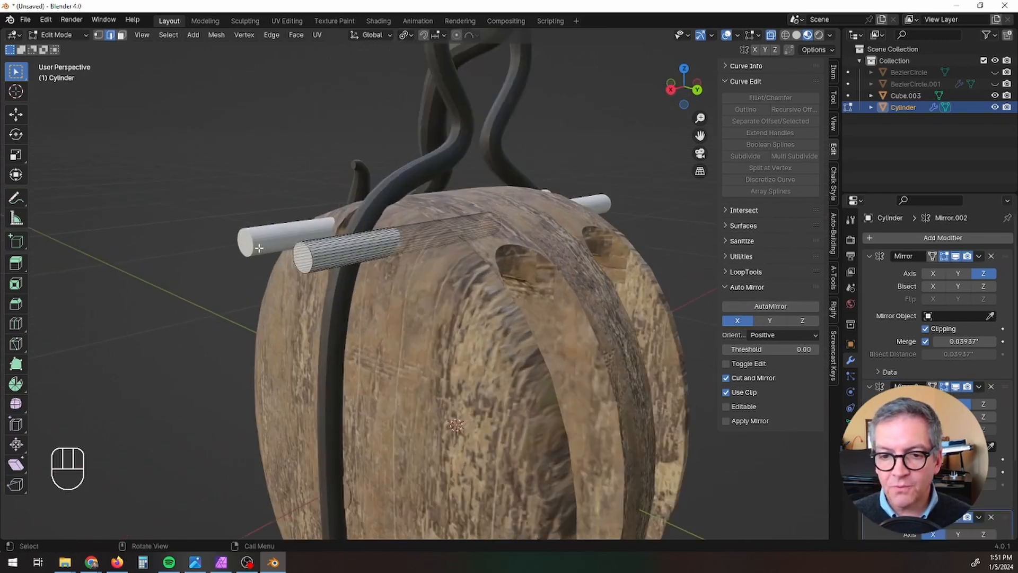
{"action": "scroll", "coordinate": [265, 248], "scroll_direction": "up", "scroll_amount": 4}
{"action": "scroll", "coordinate": [415, 312], "scroll_direction": "down", "scroll_amount": 5}
{"action": "middle_click_drag", "start_coordinate": [414, 312], "coordinate": [314, 130]}
{"action": "scroll", "coordinate": [253, 142], "scroll_direction": "up", "scroll_amount": 3}
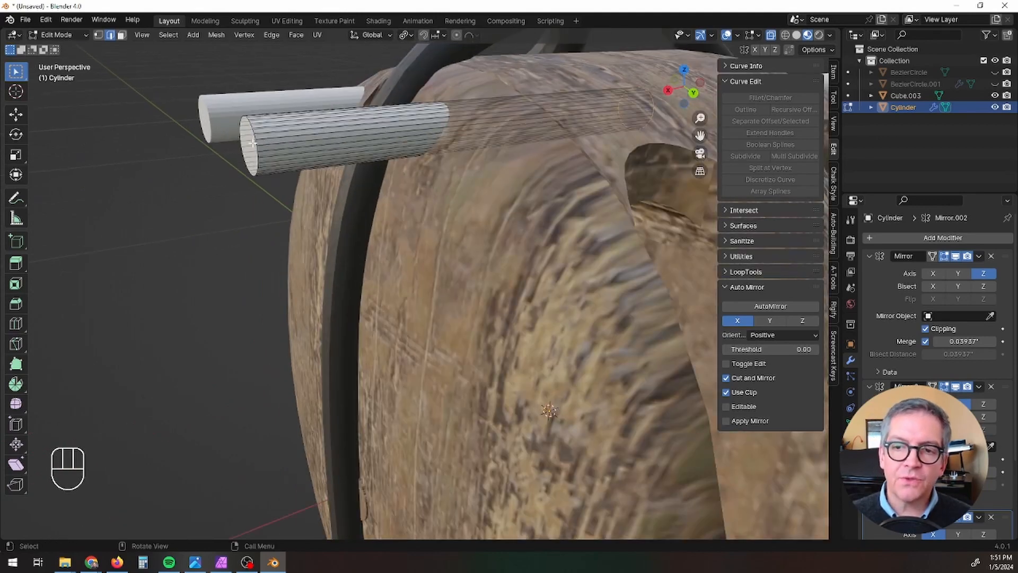
{"action": "key", "text": "Tab"}
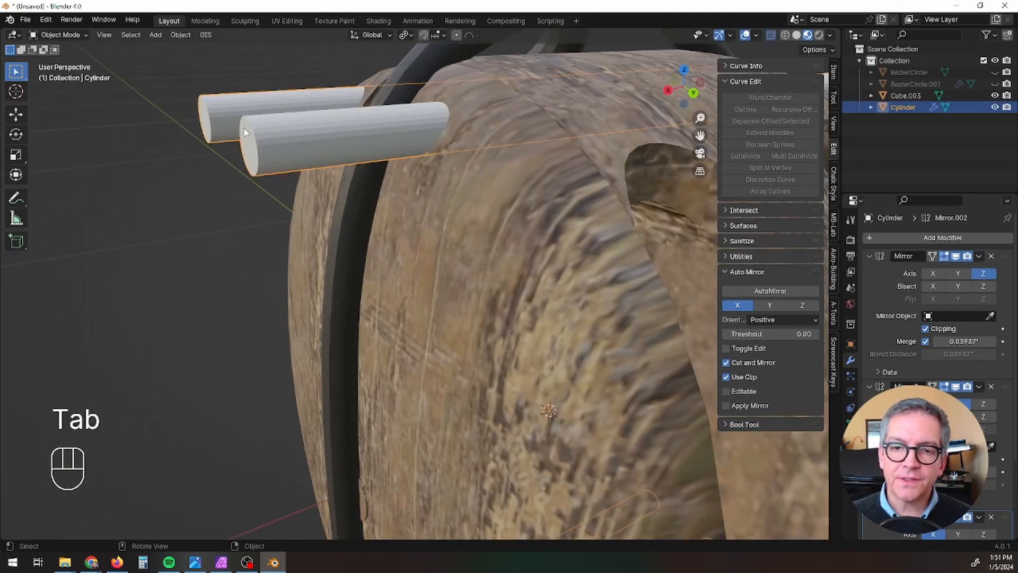
{"action": "key", "text": "Tab"}
{"action": "left_click_drag", "start_coordinate": [231, 113], "coordinate": [270, 193]}
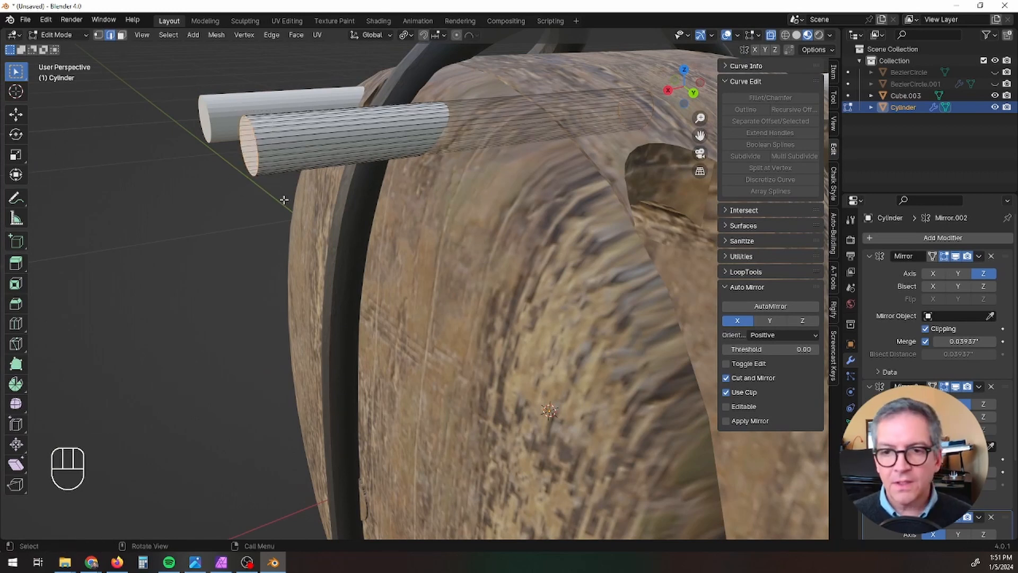
{"action": "key", "text": "g"}
{"action": "key", "text": "x"}
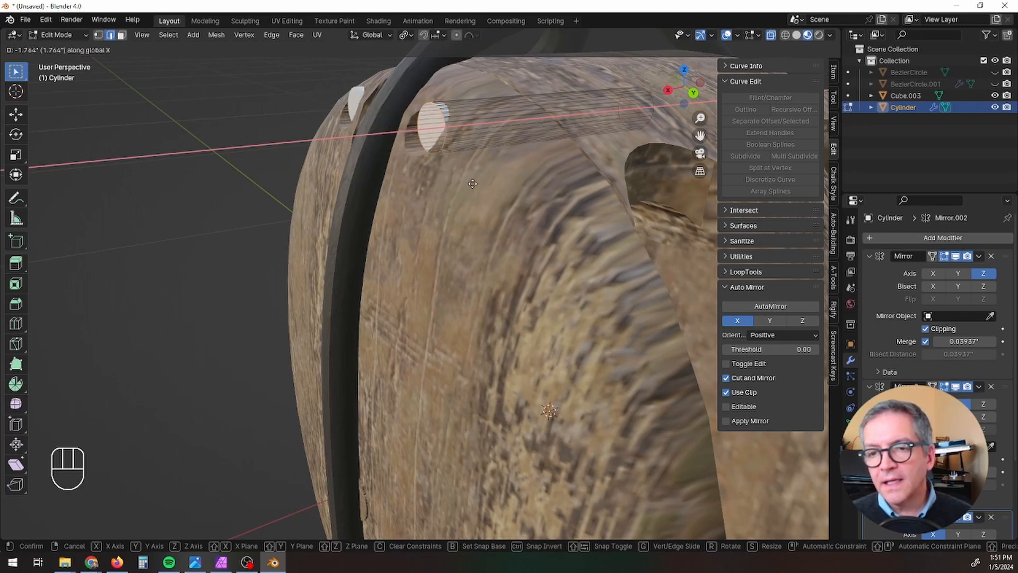
{"action": "left_click", "coordinate": [469, 184]}
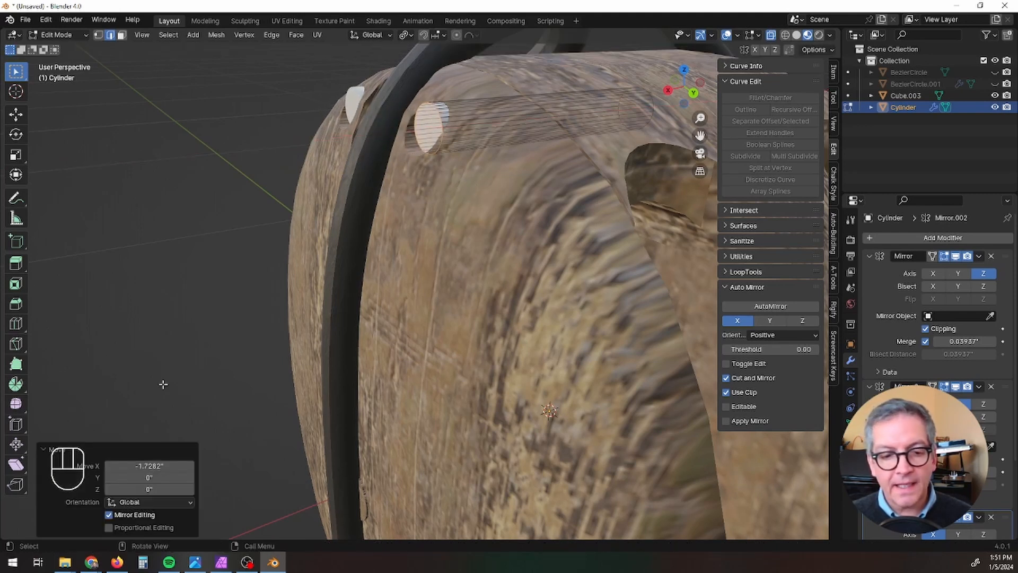
Step: Try to shear the upper pin's end face to follow the slope of the block's side
{"action": "left_click", "coordinate": [18, 465]}
{"action": "middle_click_drag", "start_coordinate": [434, 381], "coordinate": [398, 375]}
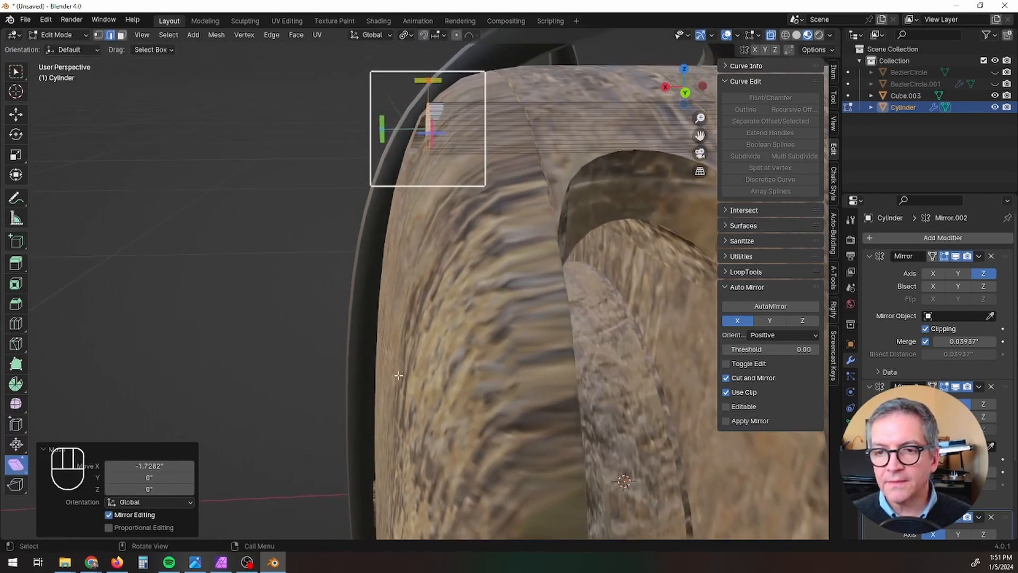
{"action": "left_click_drag", "start_coordinate": [441, 81], "coordinate": [444, 82]}
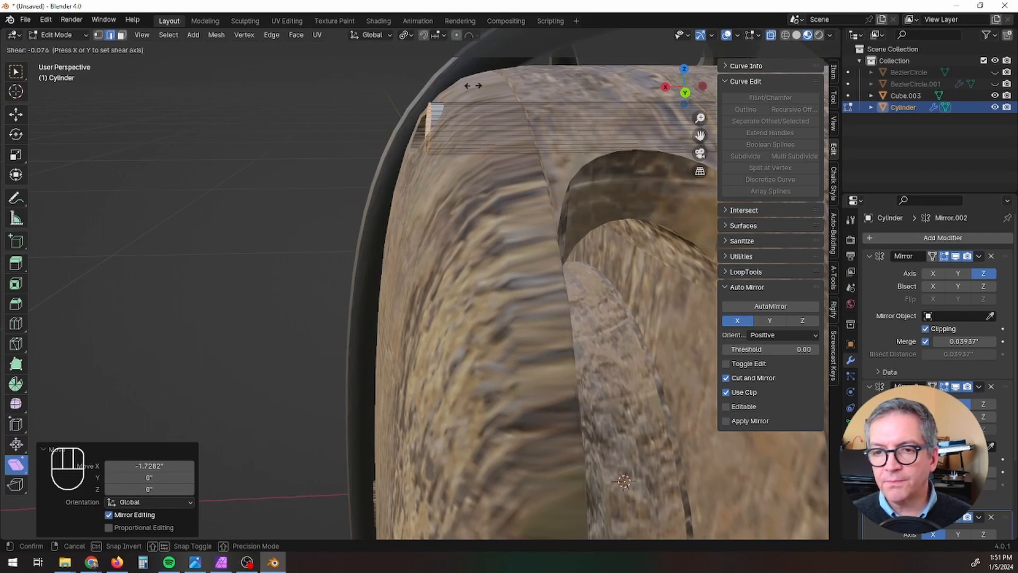
{"action": "left_click_drag", "start_coordinate": [605, 114], "coordinate": [652, 117]}
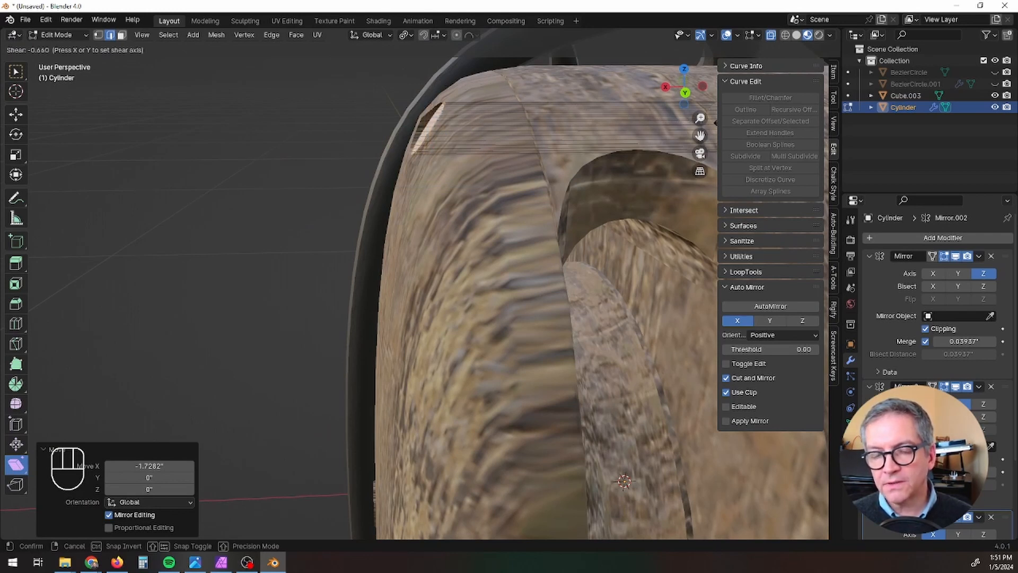
{"action": "left_click_drag", "start_coordinate": [716, 123], "coordinate": [716, 122]}
{"action": "key", "text": "ctrl+z"}
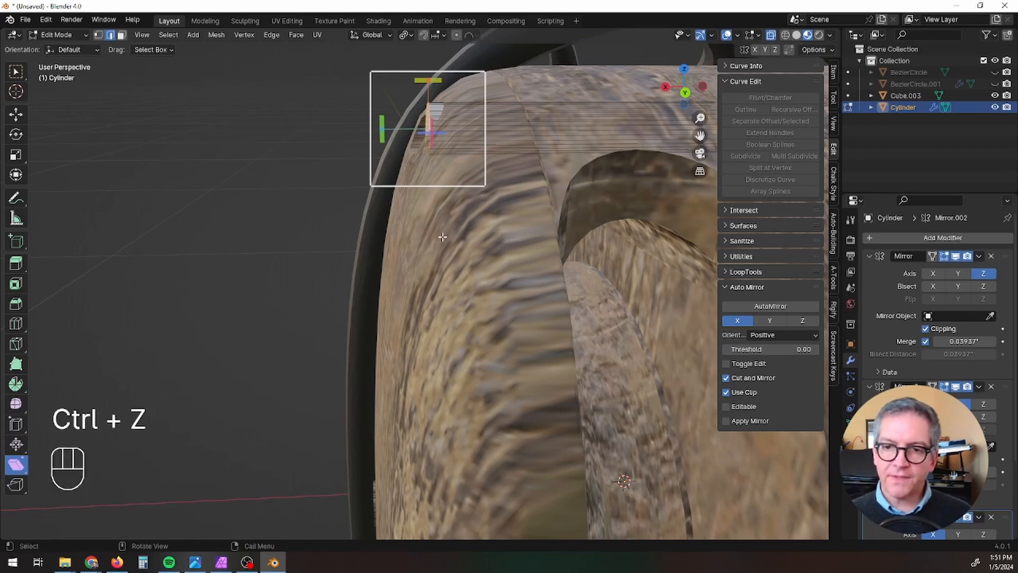
{"action": "left_click", "coordinate": [16, 71]}
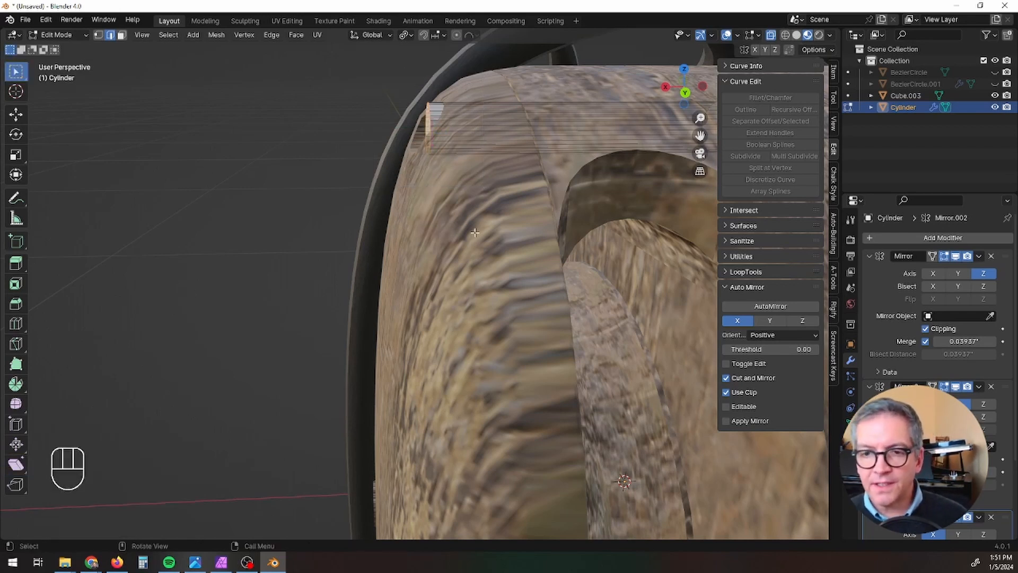
{"action": "scroll", "coordinate": [475, 232], "scroll_direction": "down", "scroll_amount": 3}
{"action": "middle_click_drag", "start_coordinate": [492, 267], "coordinate": [498, 284]}
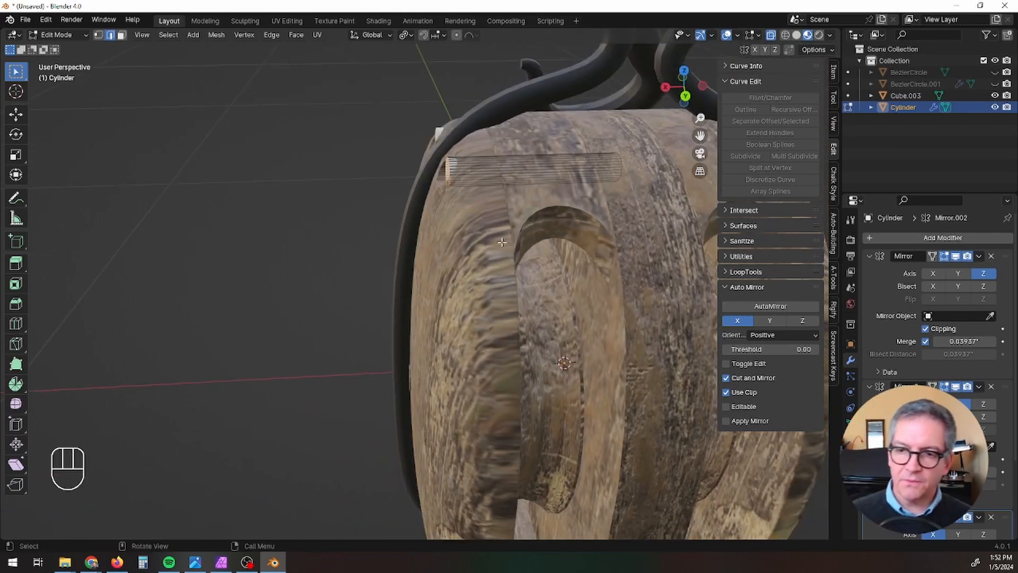
Step: Try rotating the upper pin's end face about -29.3° around the Y axis, and undo the rotation
{"action": "key", "text": "r"}
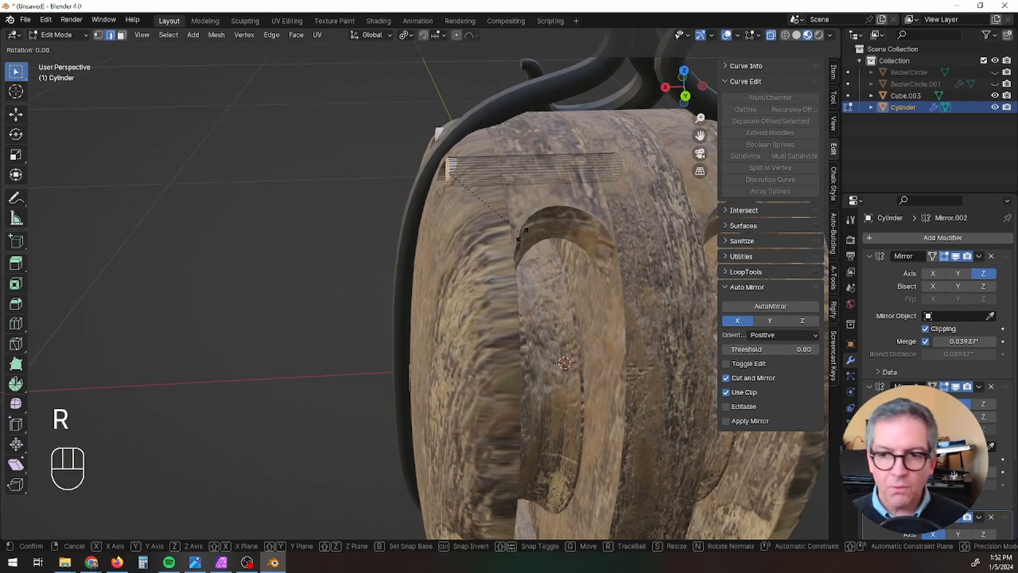
{"action": "key", "text": "y"}
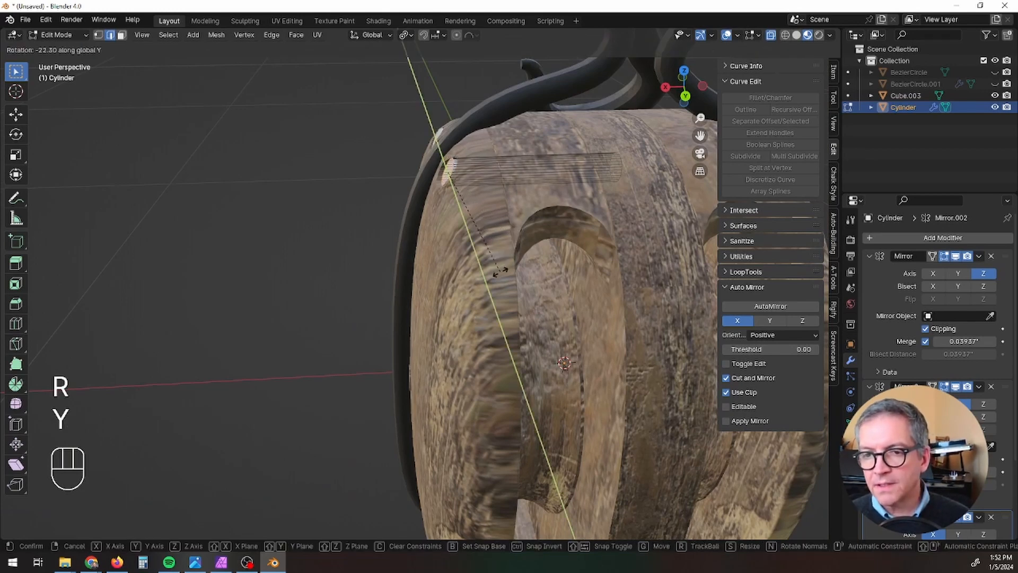
{"action": "left_click", "coordinate": [492, 286]}
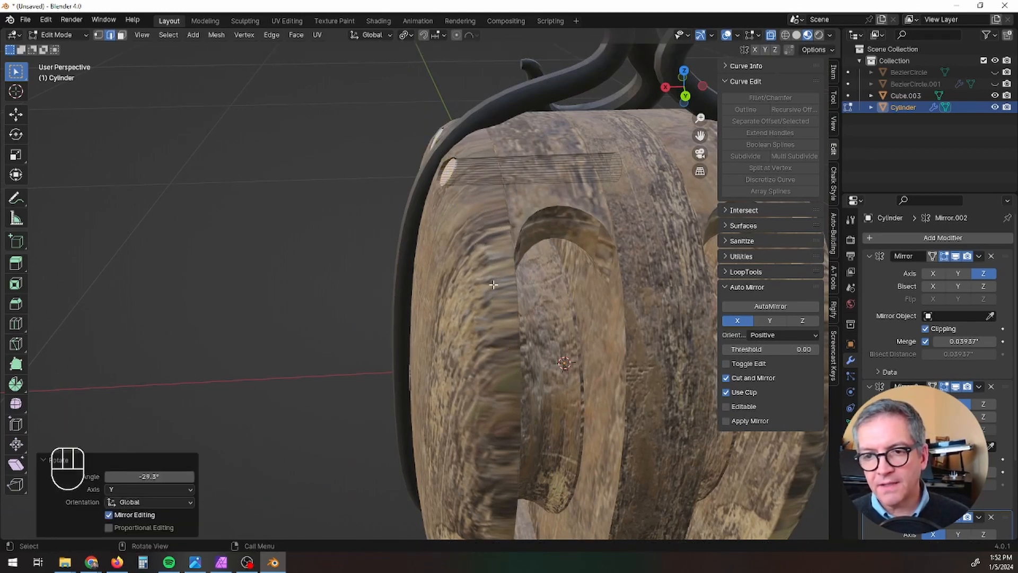
{"action": "middle_click_drag", "start_coordinate": [506, 277], "coordinate": [504, 250]}
{"action": "key", "text": "KP_3"}
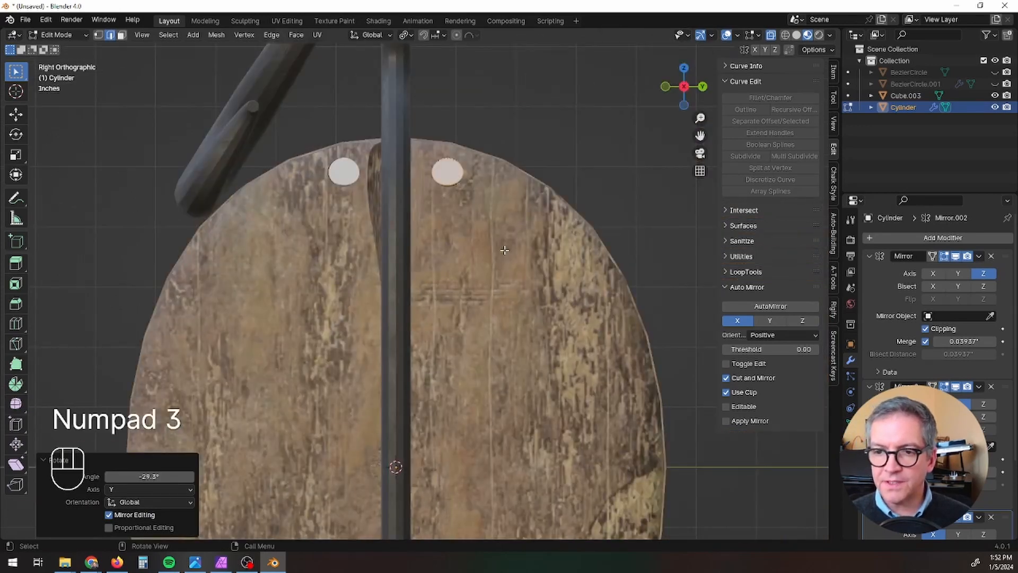
{"action": "key", "text": "KP_1"}
{"action": "scroll", "coordinate": [412, 165], "scroll_direction": "up", "scroll_amount": 4}
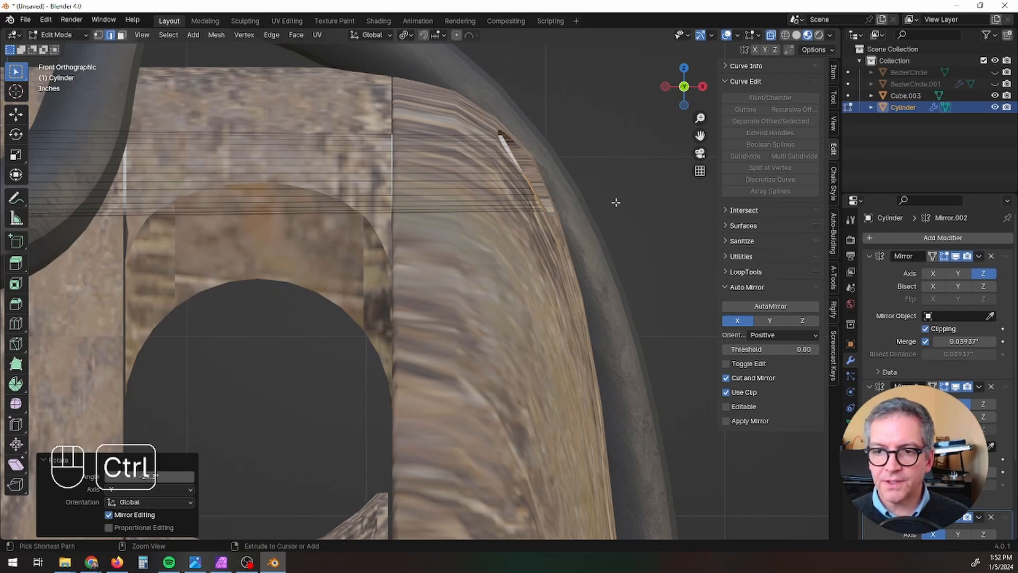
{"action": "key", "text": "ctrl+z"}
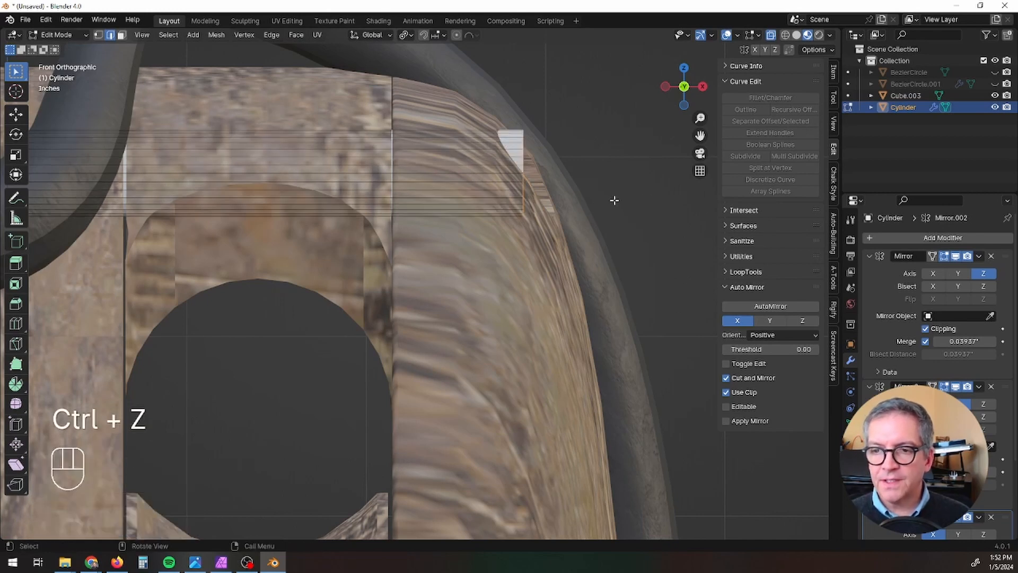
Step: Shear the upper pin's end face by about -0.71 in the front view to follow the block's side slope
{"action": "left_click", "coordinate": [15, 467]}
{"action": "left_click_drag", "start_coordinate": [542, 129], "coordinate": [231, 128]}
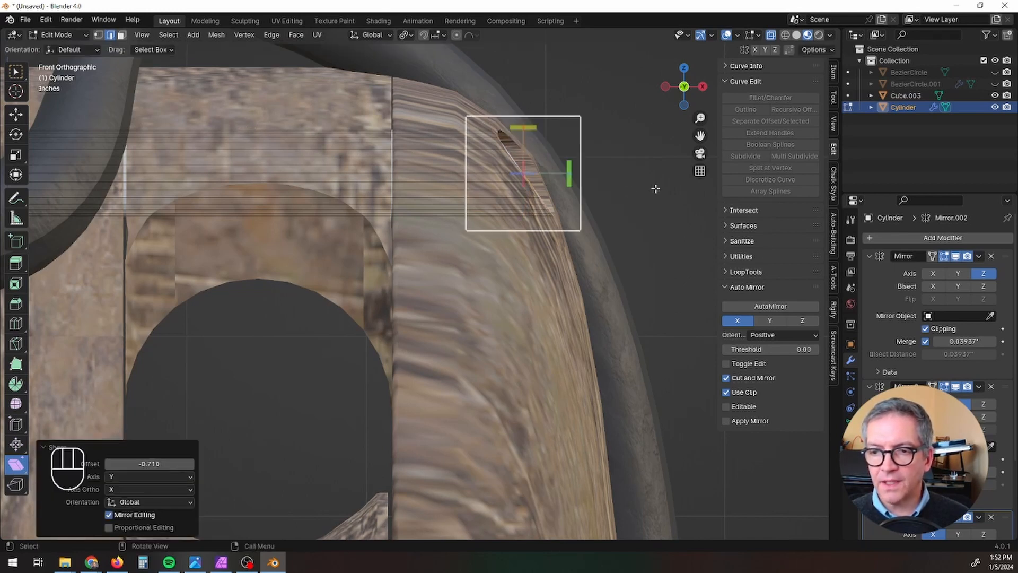
{"action": "left_click", "coordinate": [15, 72]}
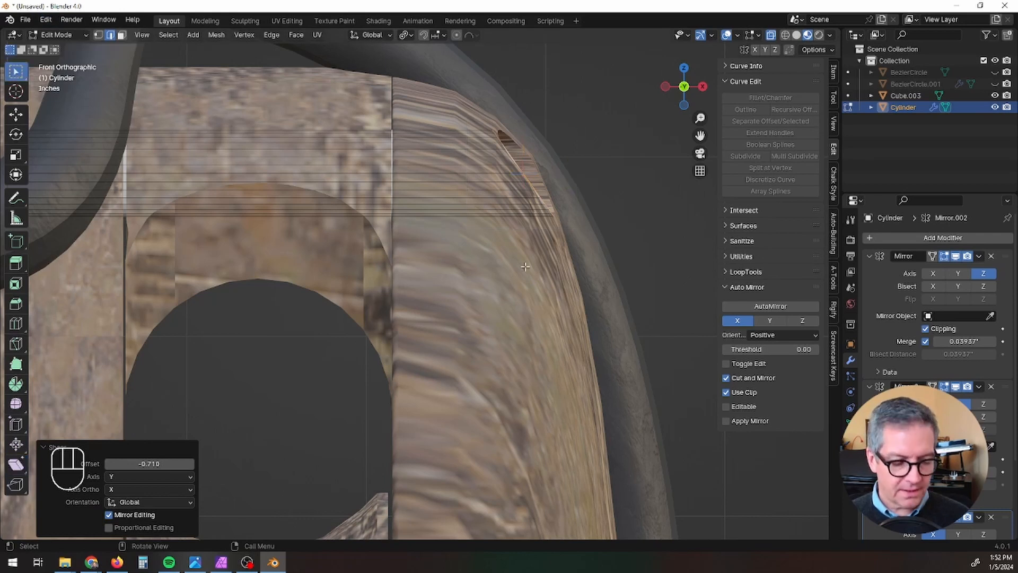
Step: Move the upper pin's end face about 0.05 in along X and refine its slant with a 0.096 shear
{"action": "key", "text": "g"}
{"action": "key", "text": "x"}
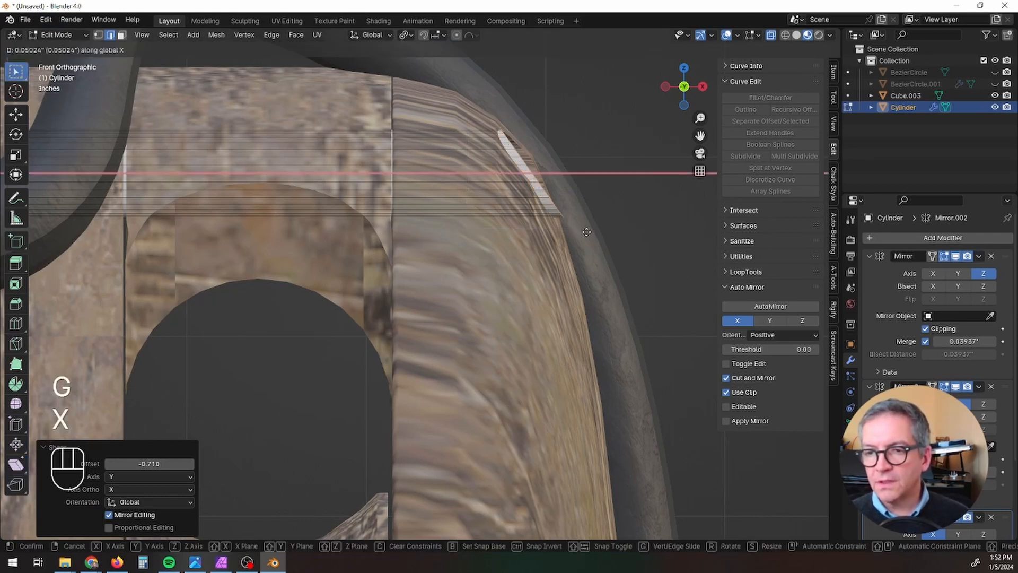
{"action": "left_click", "coordinate": [586, 232]}
{"action": "left_click", "coordinate": [15, 463]}
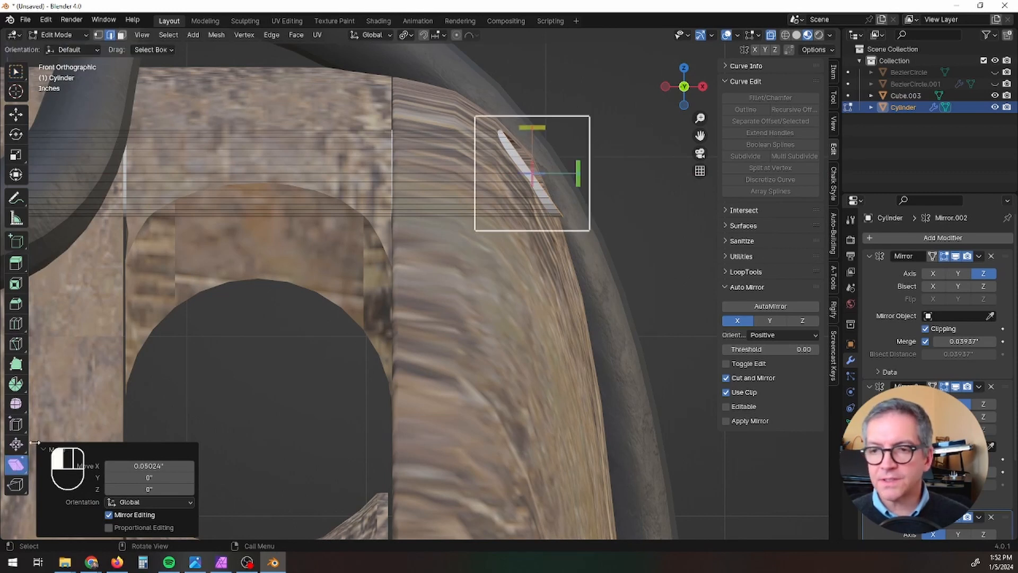
{"action": "left_click_drag", "start_coordinate": [530, 127], "coordinate": [581, 128]}
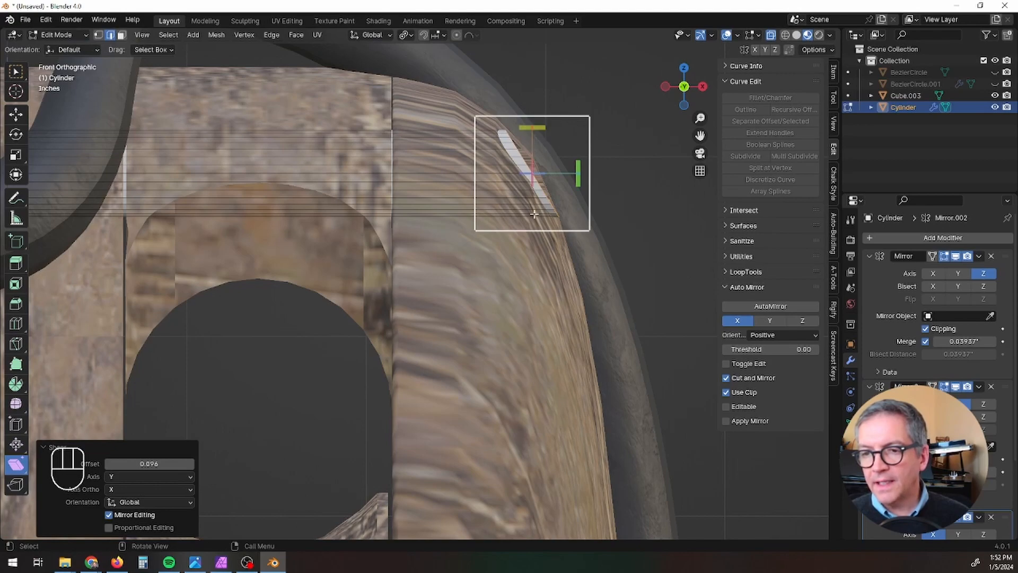
{"action": "middle_click_drag", "start_coordinate": [596, 208], "coordinate": [518, 196]}
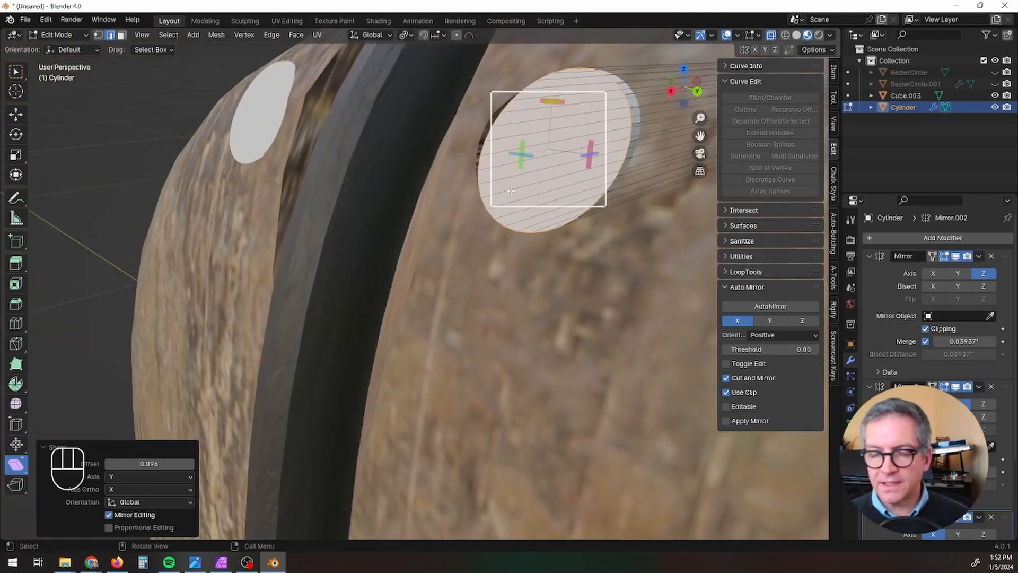
Step: Apply the pins' rotation and scale, and bevel the end face's rim about 0.044 in wide with two segments
{"action": "key", "text": "Tab"}
{"action": "key", "text": "ctrl+a"}
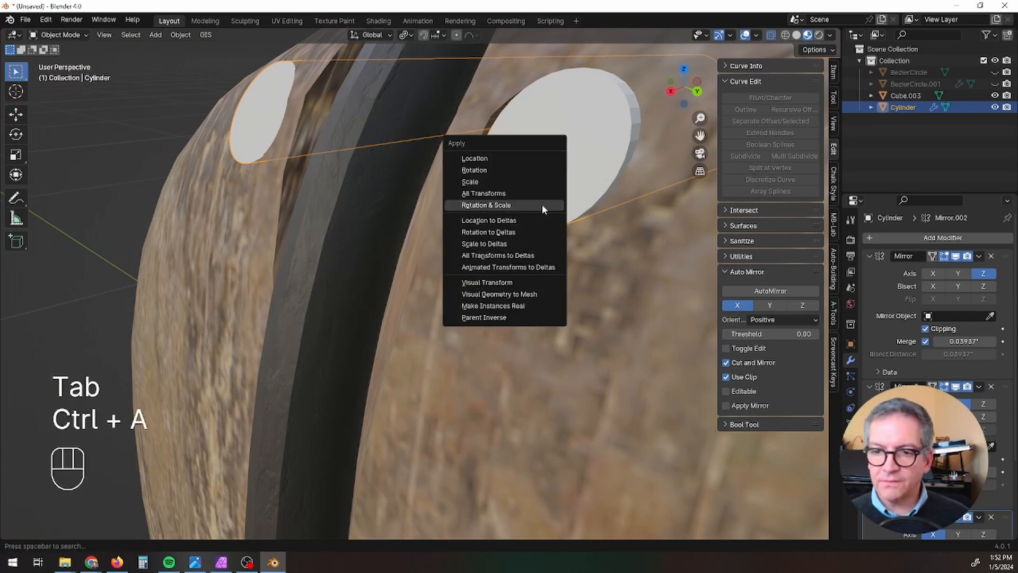
{"action": "left_click", "coordinate": [542, 204]}
{"action": "key", "text": "Tab"}
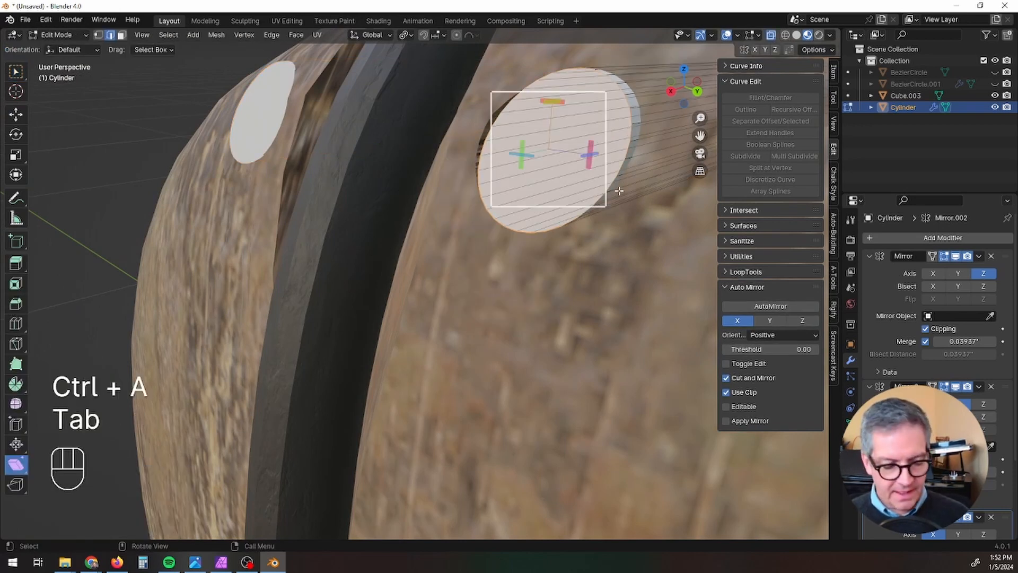
{"action": "key", "text": "ctrl+b"}
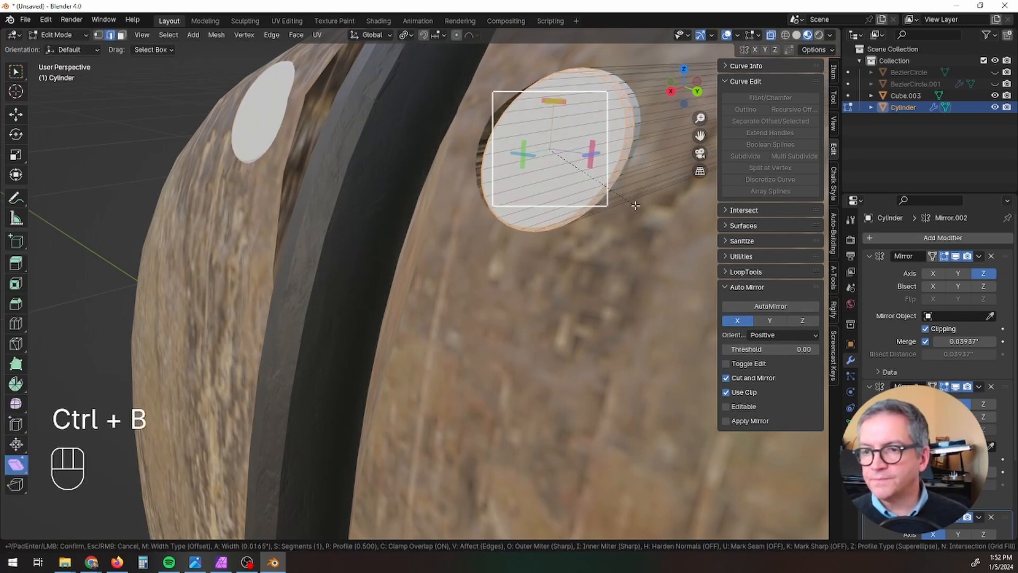
{"action": "scroll", "coordinate": [639, 208], "scroll_direction": "up", "scroll_amount": 1}
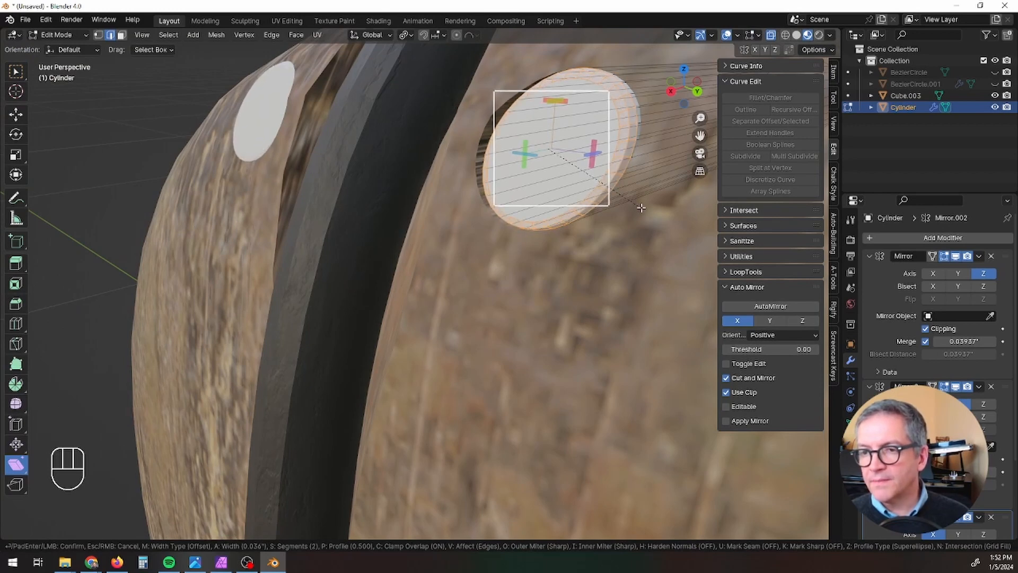
{"action": "left_click", "coordinate": [643, 210]}
Step: Shear the upper pin's beveled end by about 0.16 in the top view to match the wood surface
{"action": "middle_click_drag", "start_coordinate": [643, 209], "coordinate": [619, 238]}
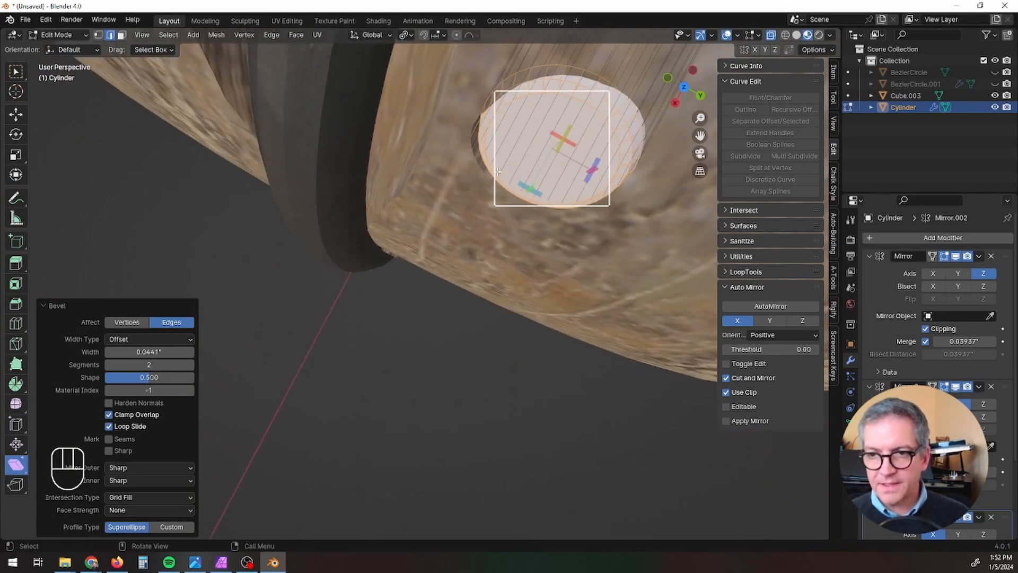
{"action": "middle_click_drag", "start_coordinate": [499, 171], "coordinate": [531, 235]}
{"action": "key", "text": "KP_1"}
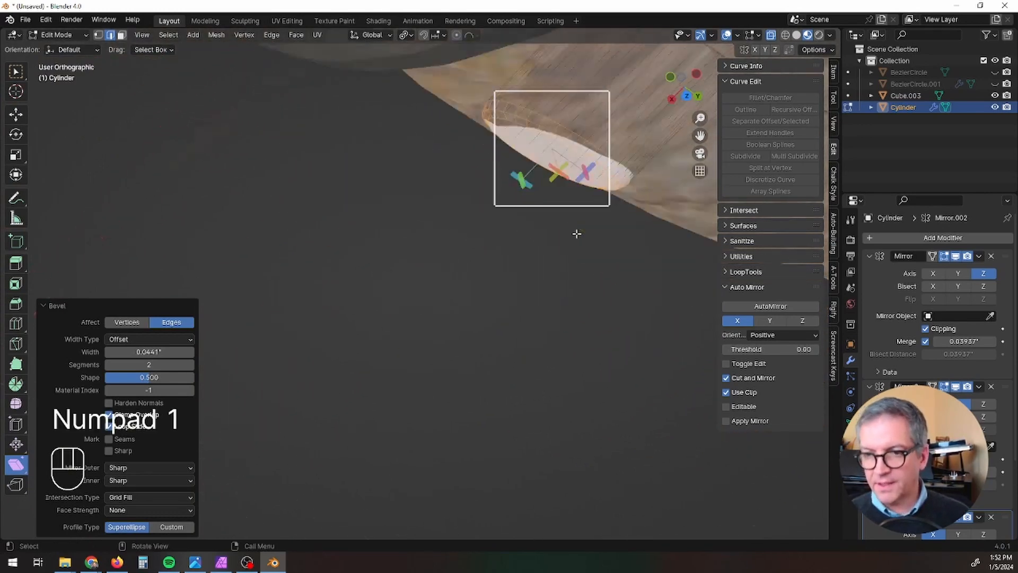
{"action": "key", "text": "KP_7"}
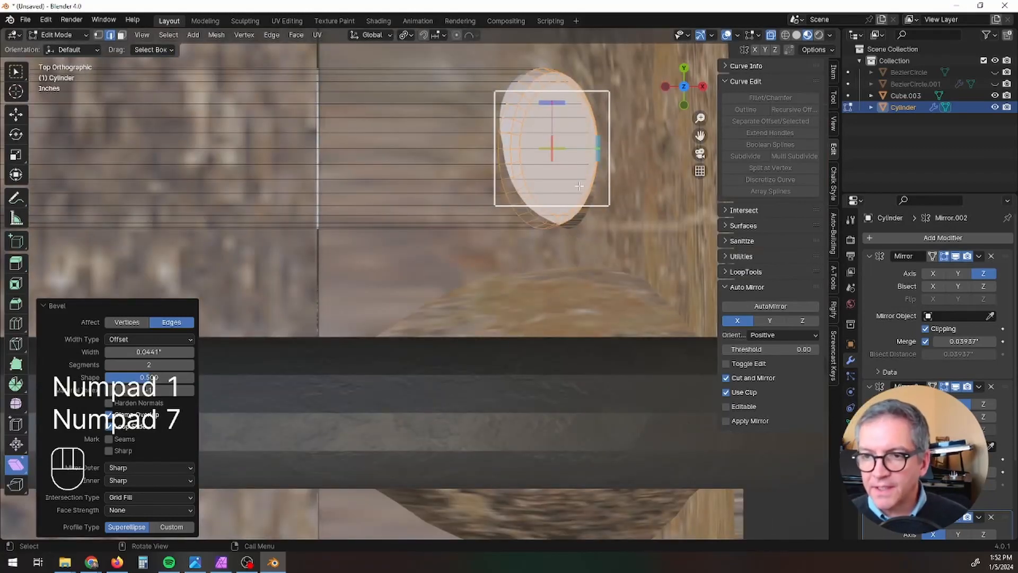
{"action": "key", "text": "ctrl+shift+alt+s"}
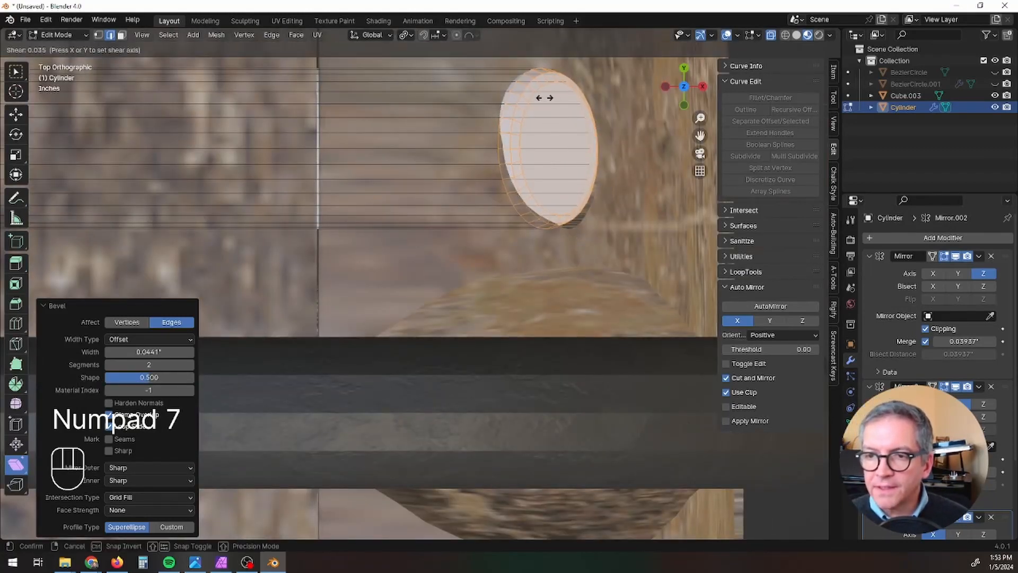
{"action": "mouse_move", "coordinate": [494, 99]}
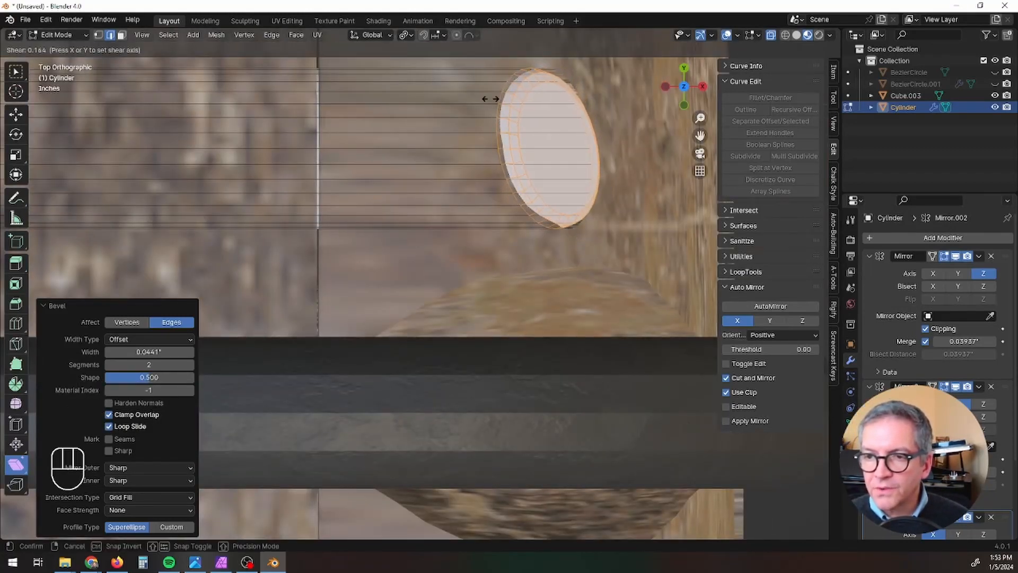
{"action": "left_click", "coordinate": [491, 98]}
Step: Return to Object Mode and apply the pins' X, Y and Z mirror modifiers
{"action": "scroll", "coordinate": [591, 164], "scroll_direction": "down", "scroll_amount": 7}
{"action": "middle_click_drag", "start_coordinate": [610, 239], "coordinate": [575, 133]}
{"action": "scroll", "coordinate": [563, 212], "scroll_direction": "down", "scroll_amount": 5}
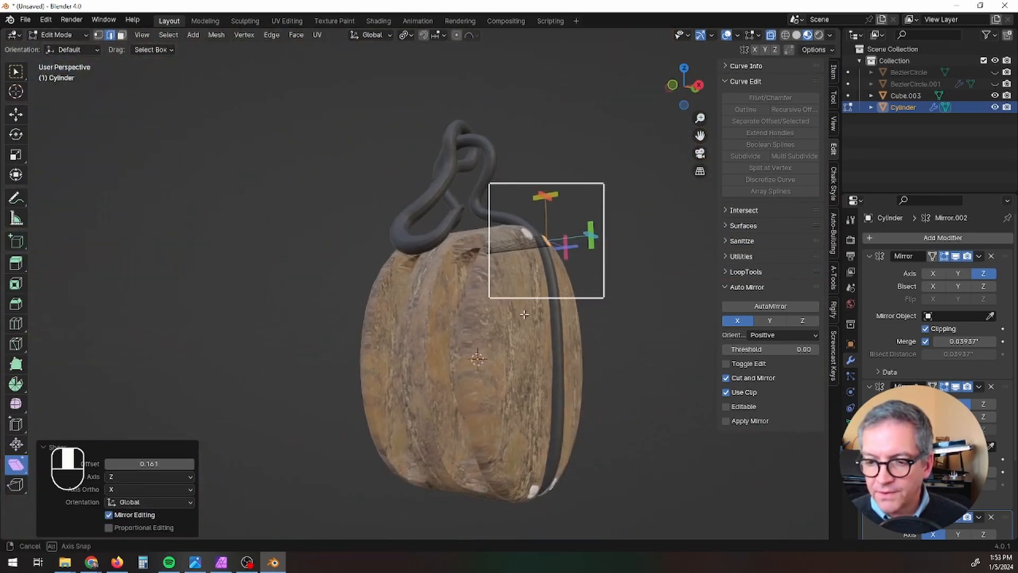
{"action": "middle_click_drag", "start_coordinate": [541, 361], "coordinate": [673, 306]}
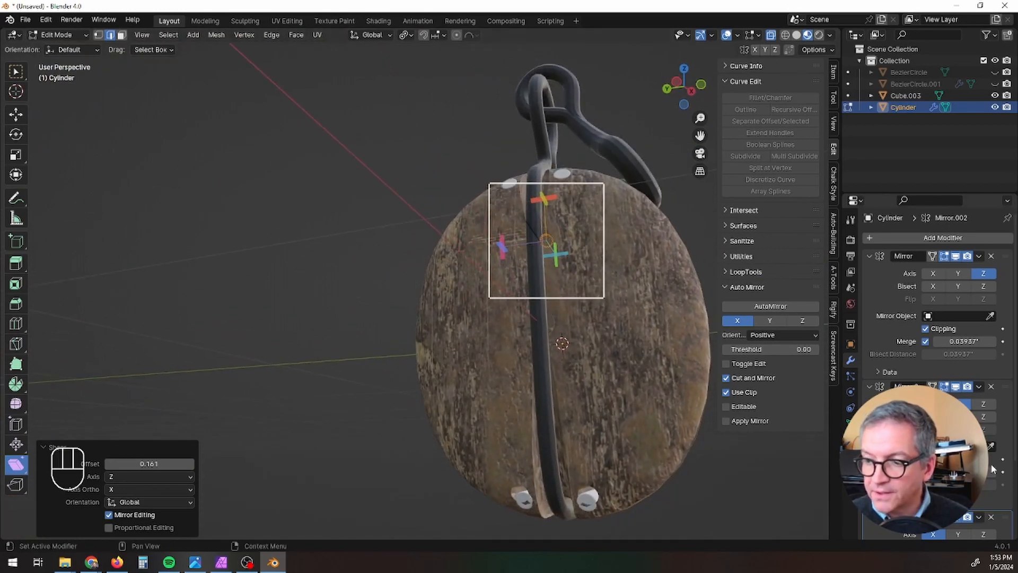
{"action": "scroll", "coordinate": [1001, 445], "scroll_direction": "down", "scroll_amount": 4}
{"action": "left_click", "coordinate": [982, 427]}
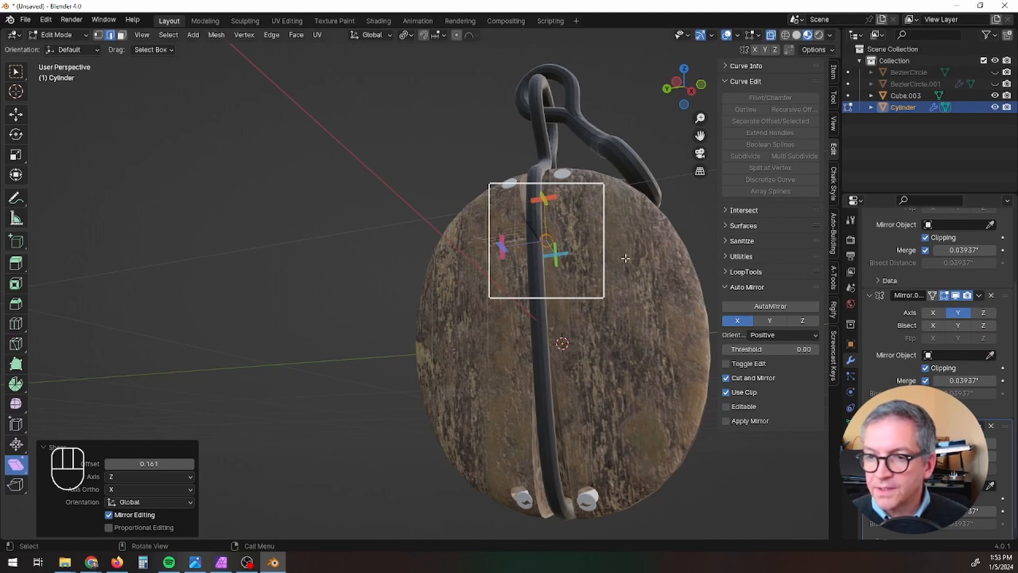
{"action": "key", "text": "Tab"}
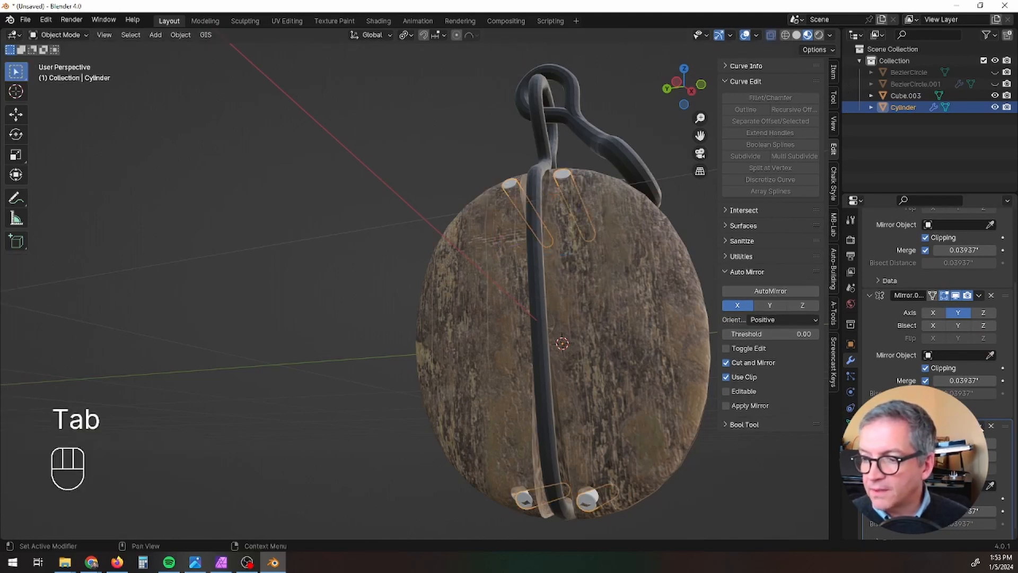
{"action": "left_click", "coordinate": [980, 427]}
{"action": "left_click", "coordinate": [993, 395]}
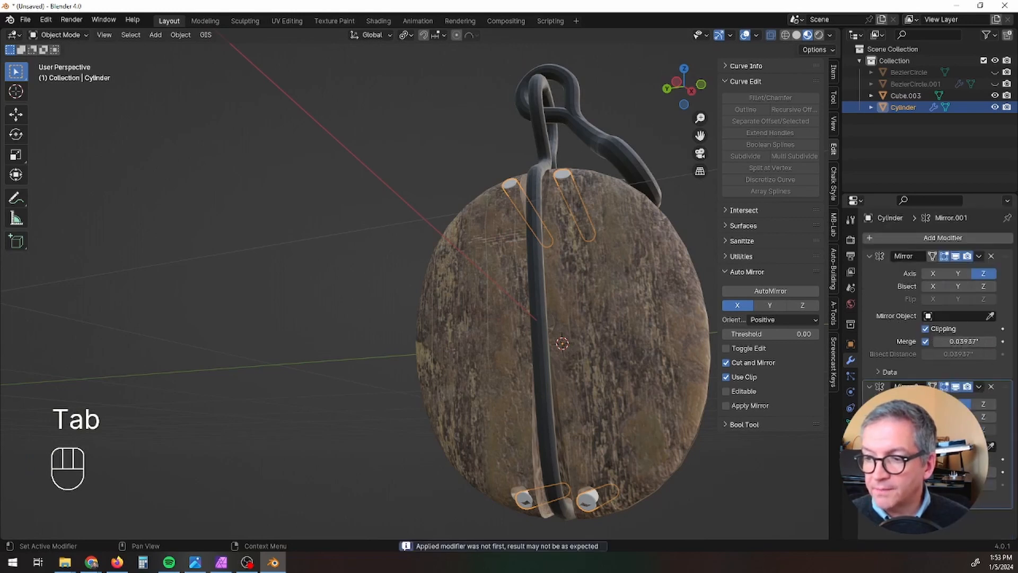
{"action": "left_click", "coordinate": [980, 391]}
{"action": "left_click", "coordinate": [977, 402]}
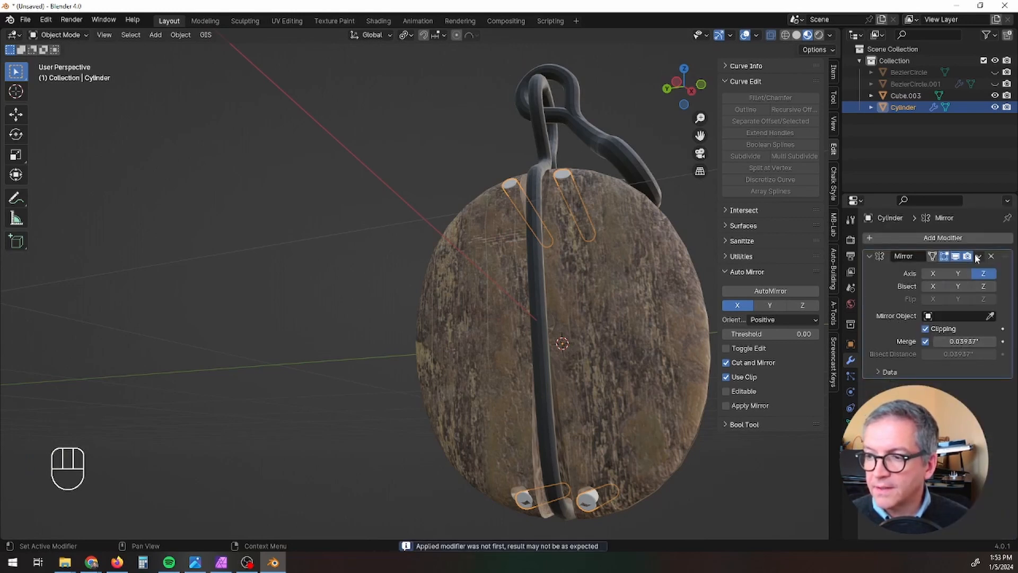
{"action": "left_click", "coordinate": [978, 257]}
{"action": "left_click", "coordinate": [956, 267]}
Step: In Edit Mode, move the lower pin end on the negative Y side about -0.07 in along Y and 0.19 in along Z into its hole
{"action": "middle_click_drag", "start_coordinate": [467, 351], "coordinate": [494, 393]}
{"action": "key", "text": "Tab"}
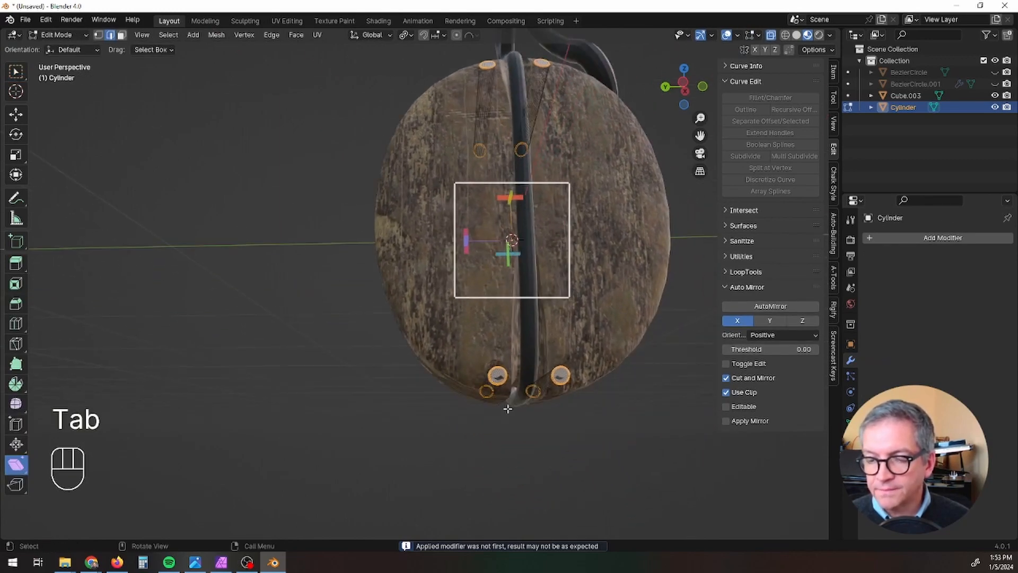
{"action": "scroll", "coordinate": [511, 396], "scroll_direction": "up", "scroll_amount": 2}
{"action": "key", "text": "KP_1"}
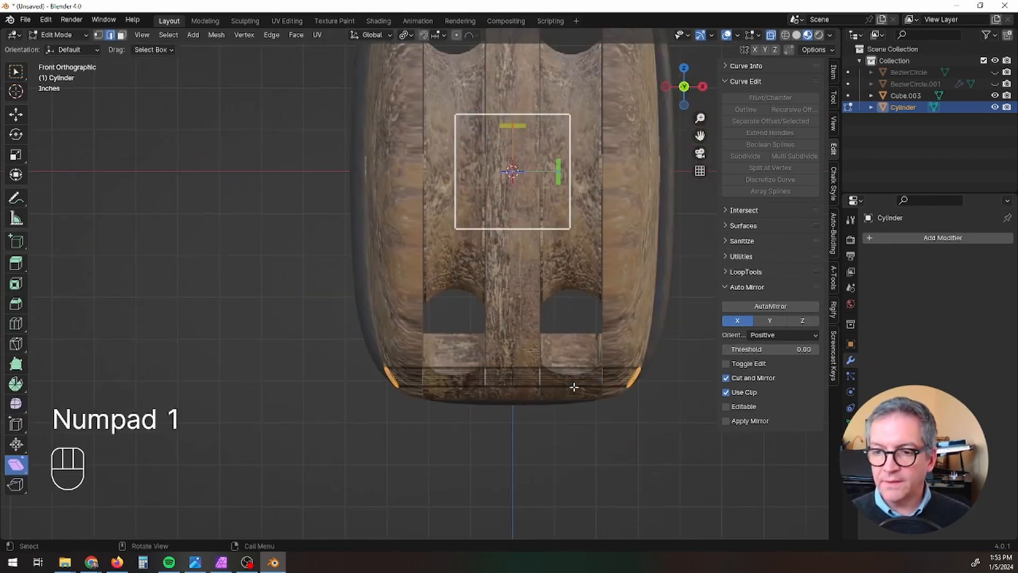
{"action": "key", "text": "KP_3"}
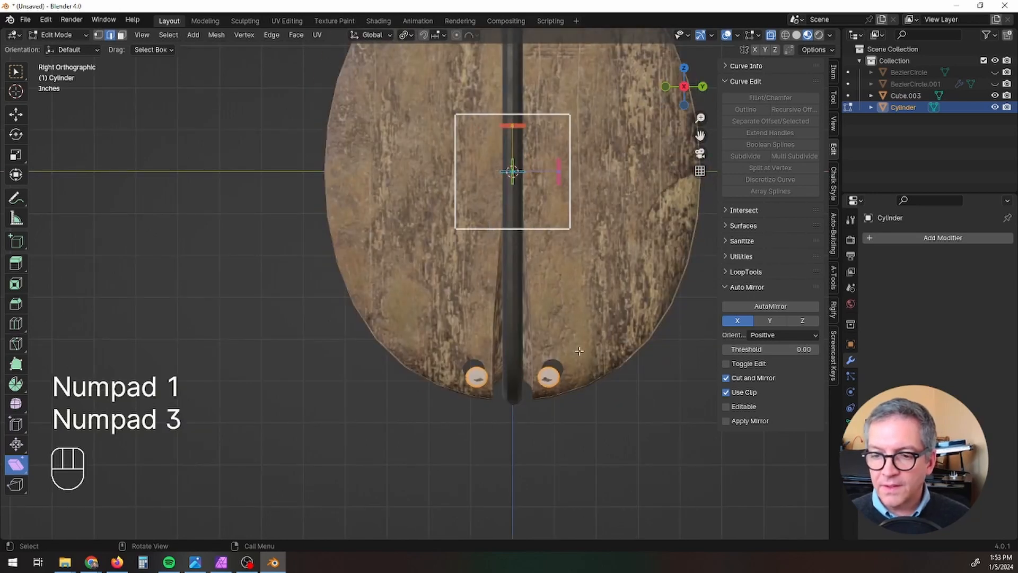
{"action": "scroll", "coordinate": [579, 351], "scroll_direction": "up", "scroll_amount": 1}
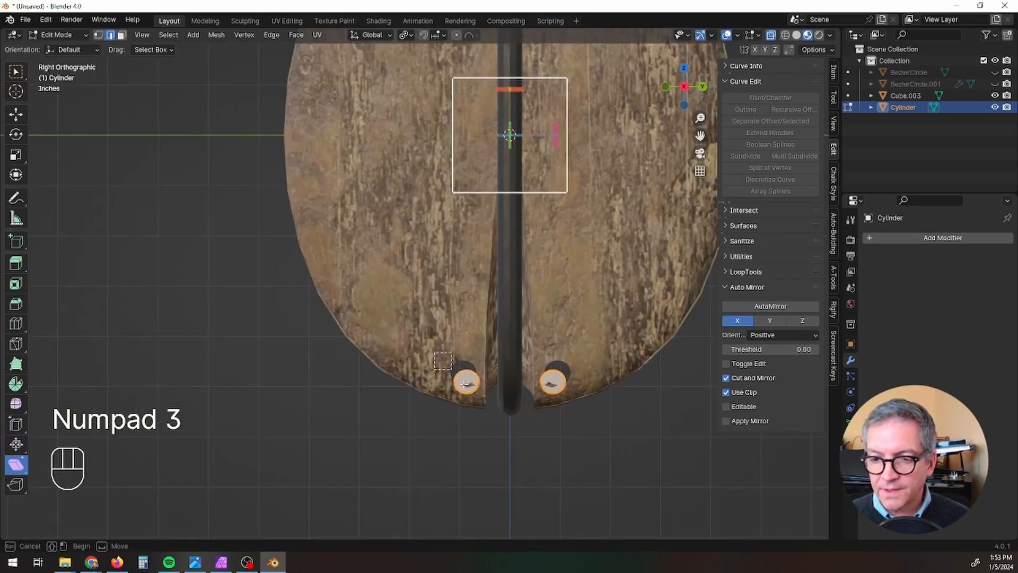
{"action": "left_click", "coordinate": [466, 380]}
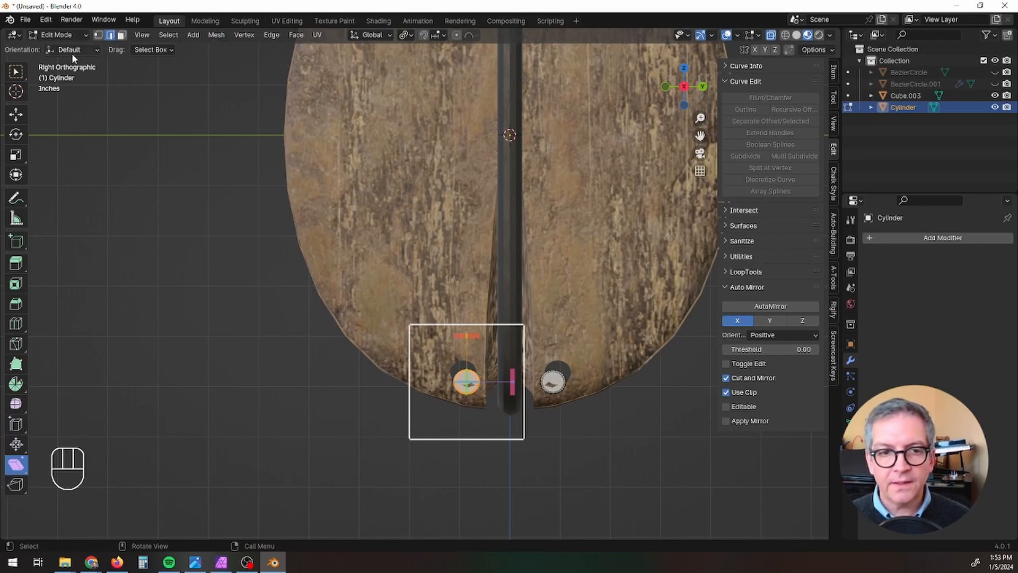
{"action": "left_click", "coordinate": [22, 74]}
{"action": "scroll", "coordinate": [455, 366], "scroll_direction": "up", "scroll_amount": 3}
{"action": "key", "text": "g"}
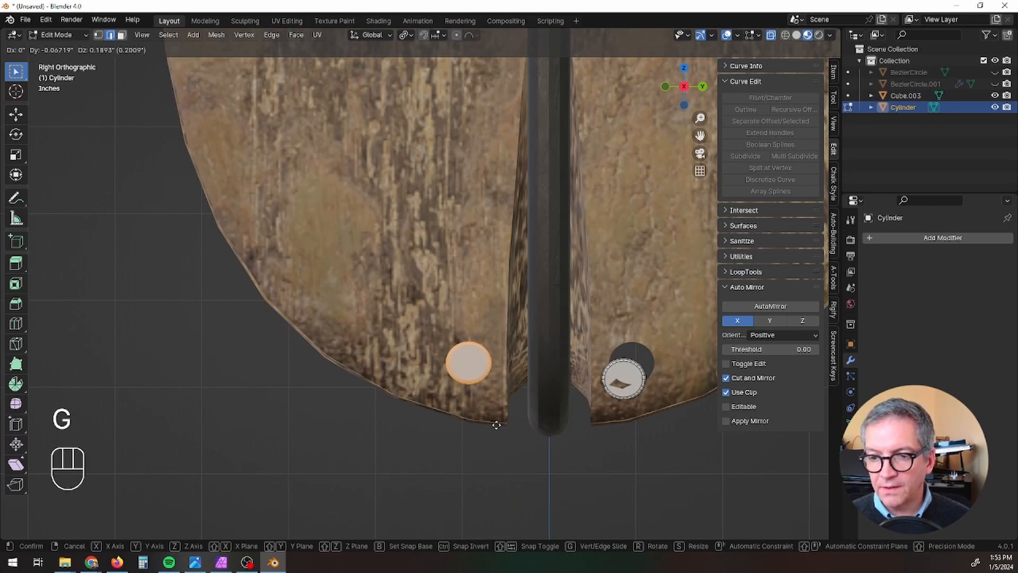
{"action": "left_click", "coordinate": [498, 425]}
Step: Move the lower pin on the positive Y side about 0.086 in along Y and 0.195 in along Z into its hole
{"action": "left_click_drag", "start_coordinate": [601, 348], "coordinate": [648, 425]}
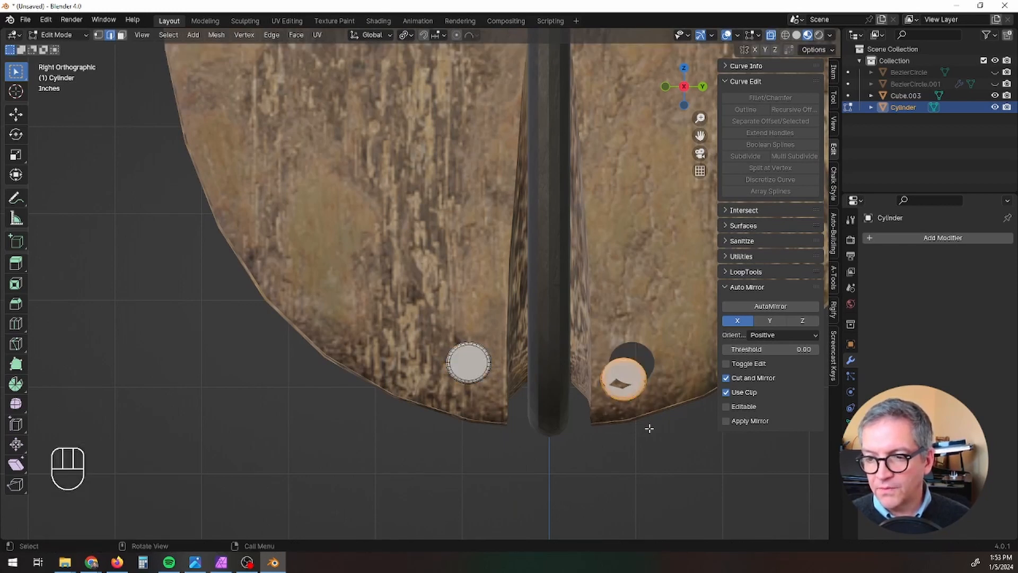
{"action": "key", "text": "g"}
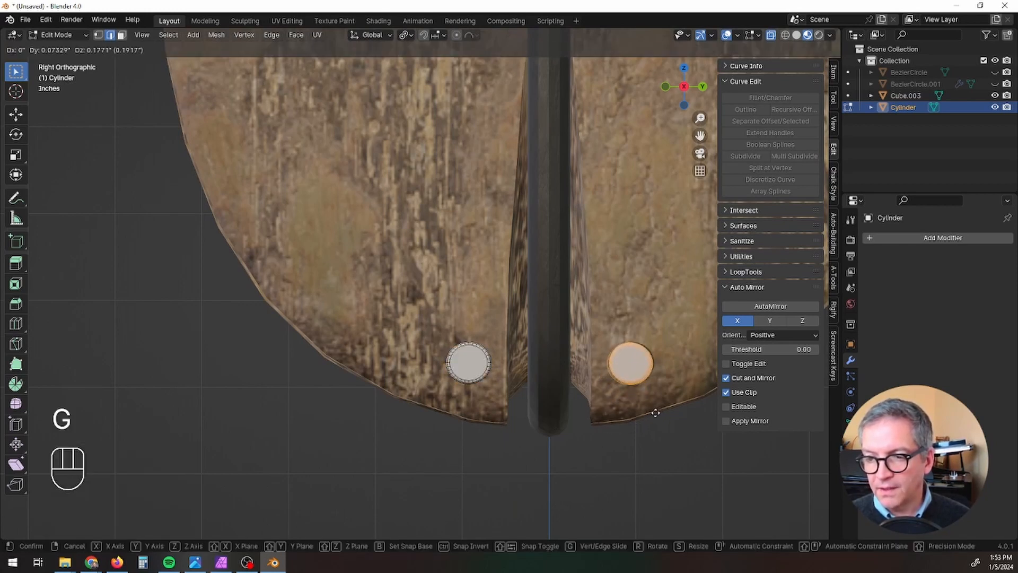
{"action": "left_click", "coordinate": [656, 411]}
Step: Lengthen the lower pin on the positive Y side along X by a scale factor of about 1.021
{"action": "middle_click_drag", "start_coordinate": [538, 399], "coordinate": [427, 363]}
{"action": "scroll", "coordinate": [461, 344], "scroll_direction": "up", "scroll_amount": 3}
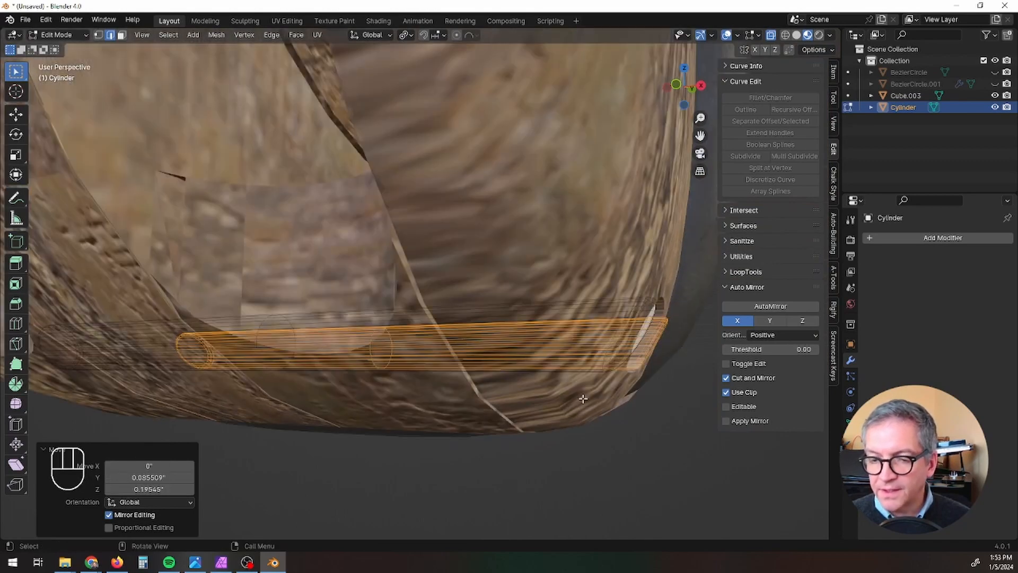
{"action": "scroll", "coordinate": [583, 399], "scroll_direction": "down", "scroll_amount": 6}
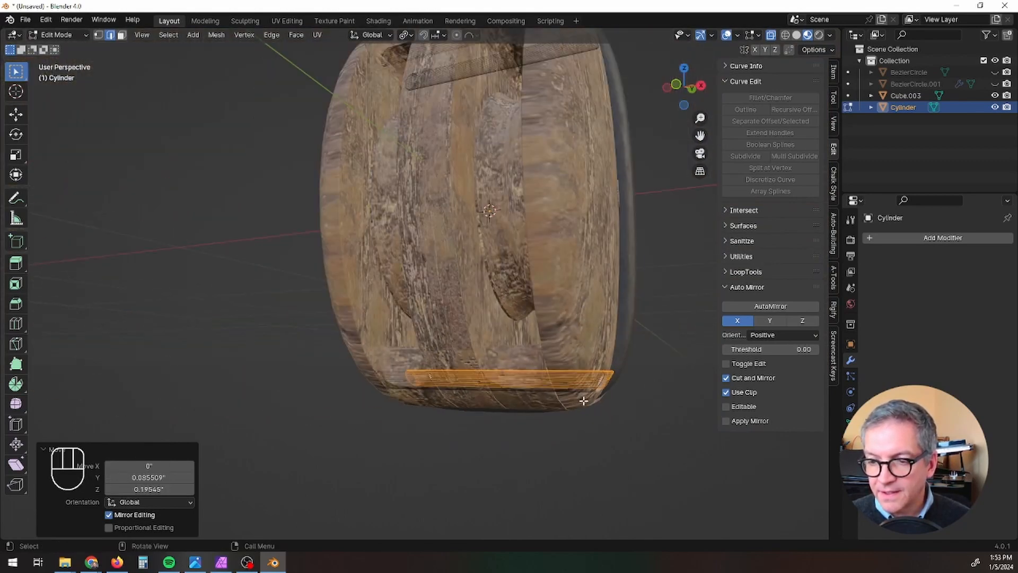
{"action": "key", "text": "s"}
{"action": "key", "text": "x"}
{"action": "left_click", "coordinate": [580, 401]}
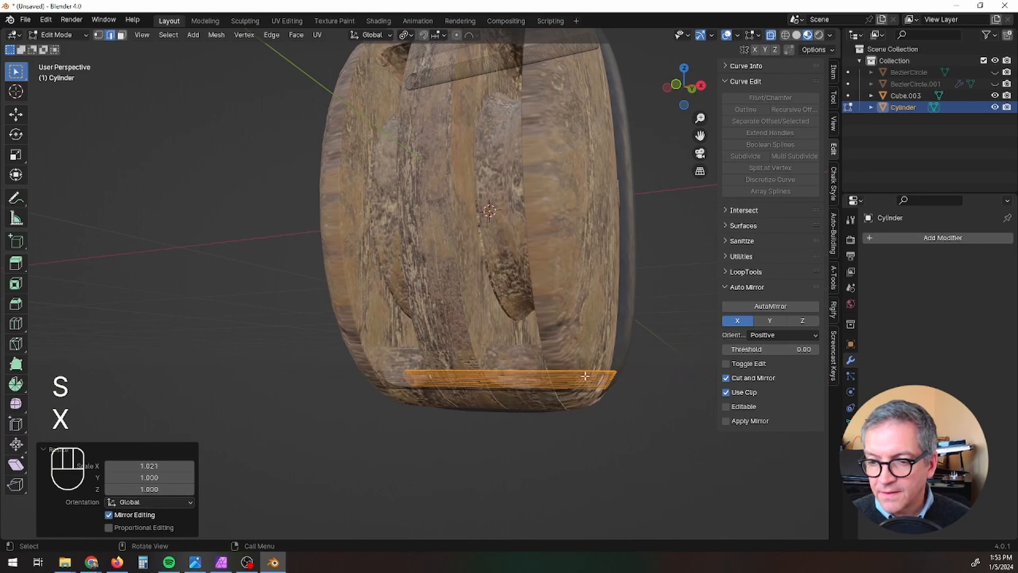
Step: Select the lower pin on the negative Y side, scale it slightly along X, and return to Object Mode
{"action": "middle_click_drag", "start_coordinate": [586, 376], "coordinate": [483, 377]}
{"action": "left_click_drag", "start_coordinate": [407, 372], "coordinate": [456, 420]}
{"action": "middle_click_drag", "start_coordinate": [456, 420], "coordinate": [555, 423]}
{"action": "key", "text": "s"}
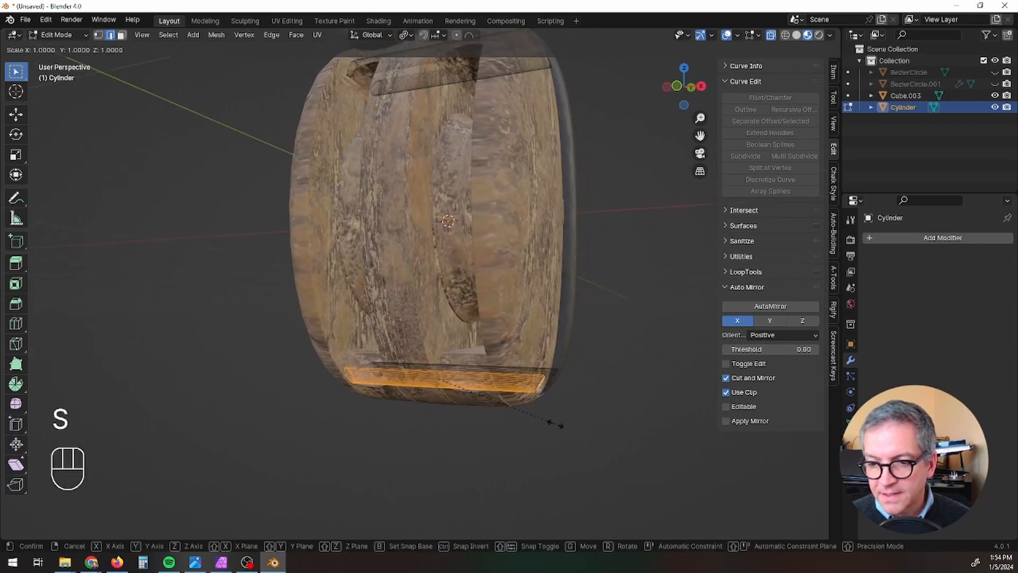
{"action": "key", "text": "x"}
{"action": "left_click", "coordinate": [558, 426]}
{"action": "key", "text": "Tab"}
Step: Assign the existing Iron material to the pins and deselect them
{"action": "scroll", "coordinate": [558, 425], "scroll_direction": "down", "scroll_amount": 4}
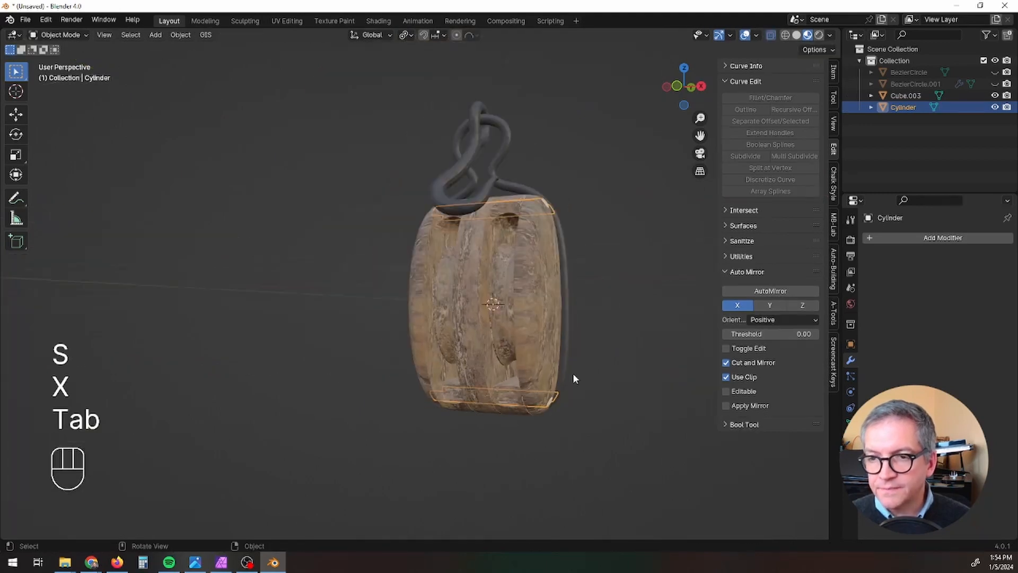
{"action": "middle_click_drag", "start_coordinate": [574, 317], "coordinate": [570, 330], "text": "shift"}
{"action": "scroll", "coordinate": [536, 213], "scroll_direction": "up", "scroll_amount": 5}
{"action": "middle_click_drag", "start_coordinate": [536, 213], "coordinate": [491, 293]}
{"action": "scroll", "coordinate": [491, 292], "scroll_direction": "down", "scroll_amount": 4}
{"action": "middle_click_drag", "start_coordinate": [487, 255], "coordinate": [459, 90], "text": "shift"}
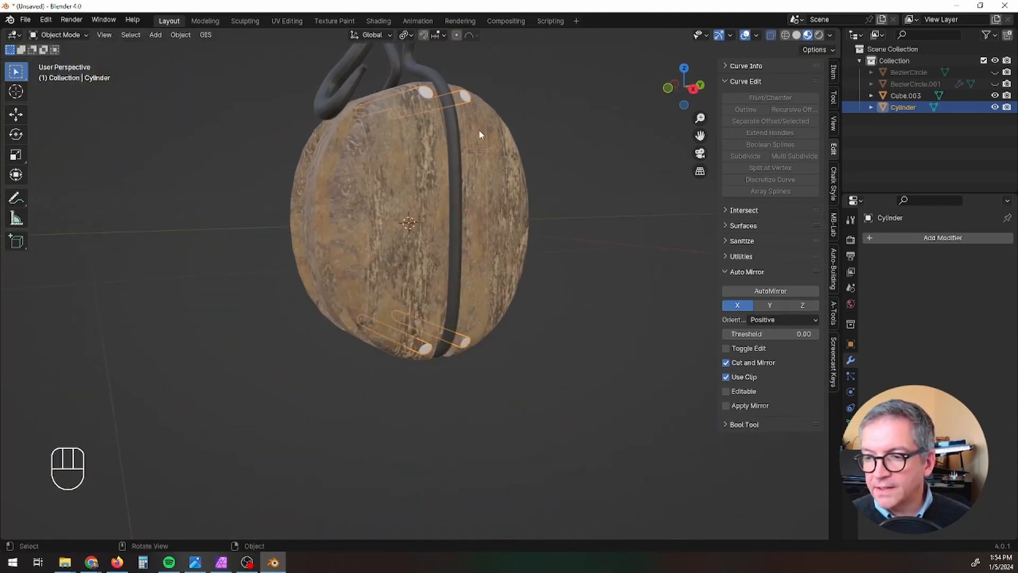
{"action": "left_click", "coordinate": [851, 438]}
{"action": "left_click", "coordinate": [872, 287]}
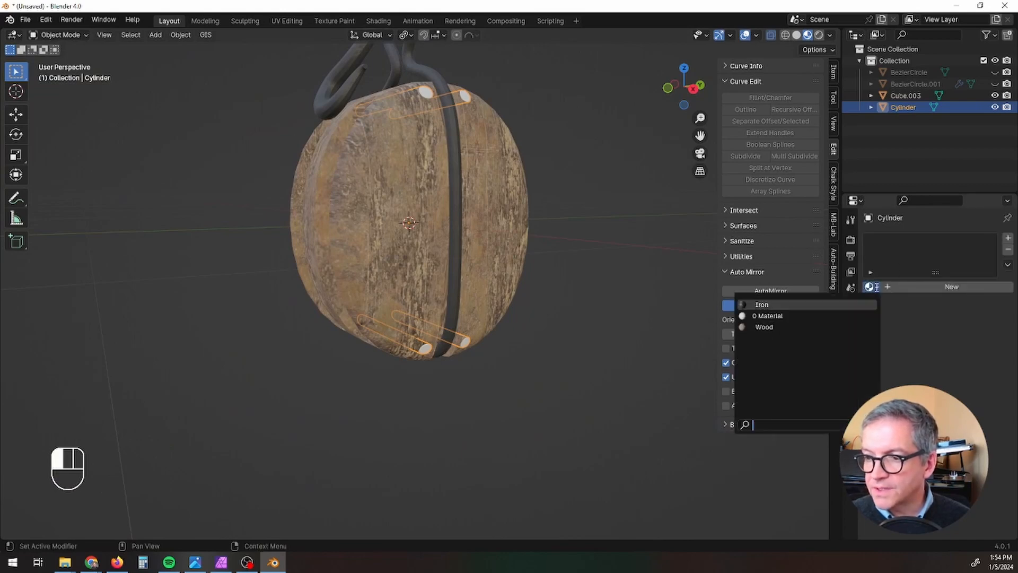
{"action": "left_click", "coordinate": [815, 305]}
{"action": "left_click", "coordinate": [548, 358]}
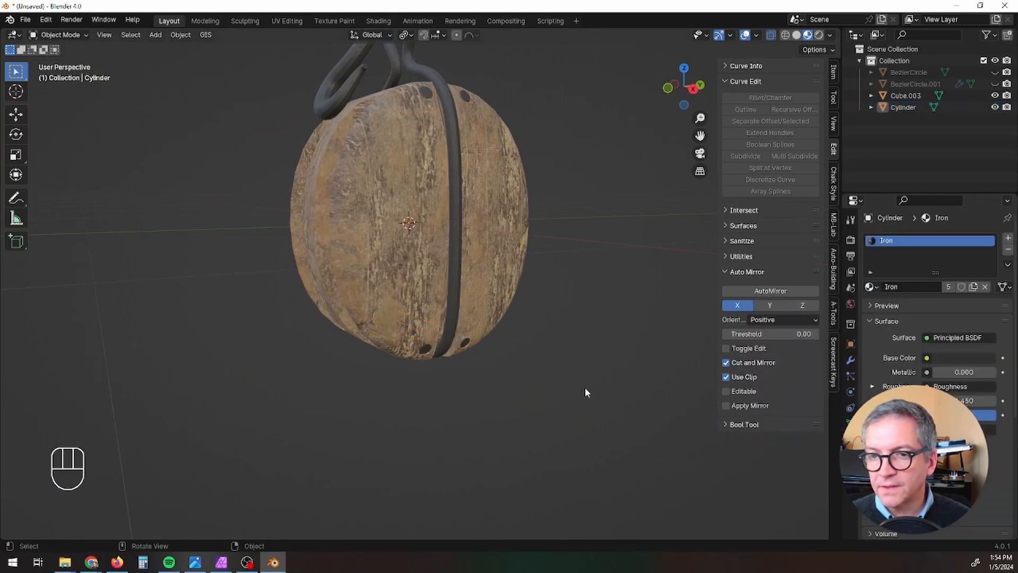
Step: Switch the viewport to rendered shading and hide the sidebar for a clear view of the pulley block
{"action": "scroll", "coordinate": [585, 387], "scroll_direction": "down", "scroll_amount": 3}
{"action": "middle_click_drag", "start_coordinate": [584, 387], "coordinate": [652, 373]}
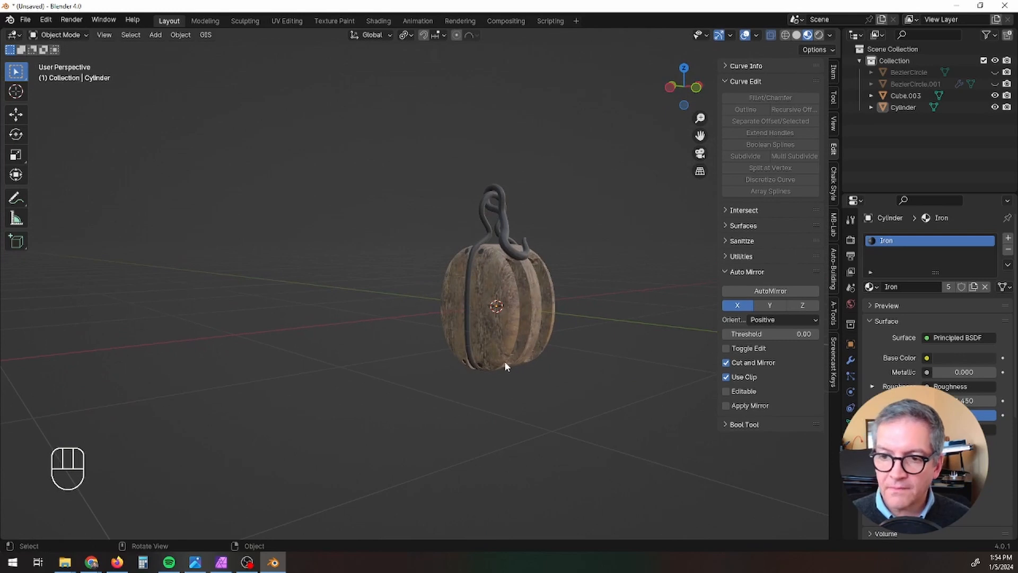
{"action": "middle_click_drag", "start_coordinate": [504, 364], "coordinate": [514, 363]}
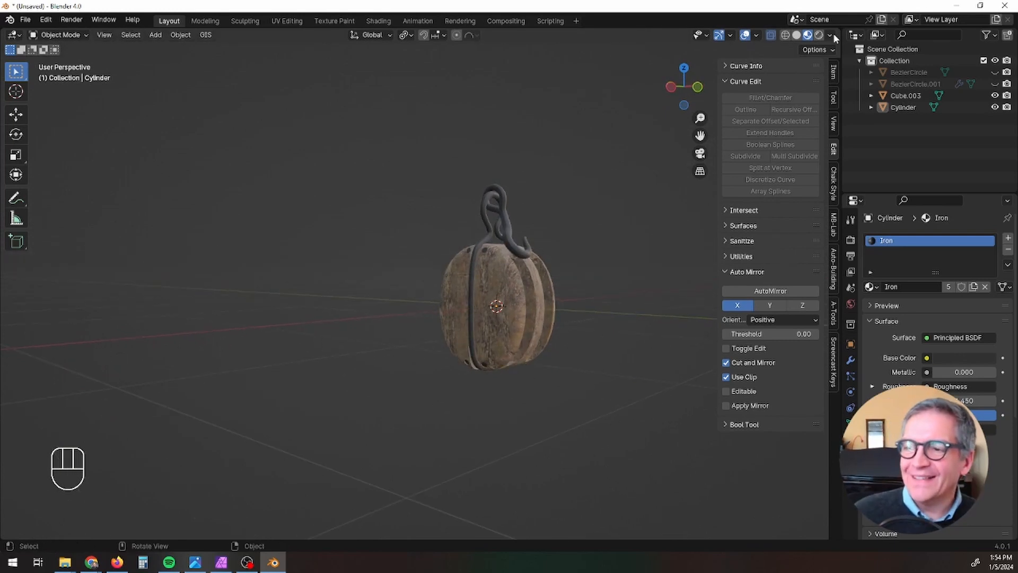
{"action": "left_click", "coordinate": [819, 35]}
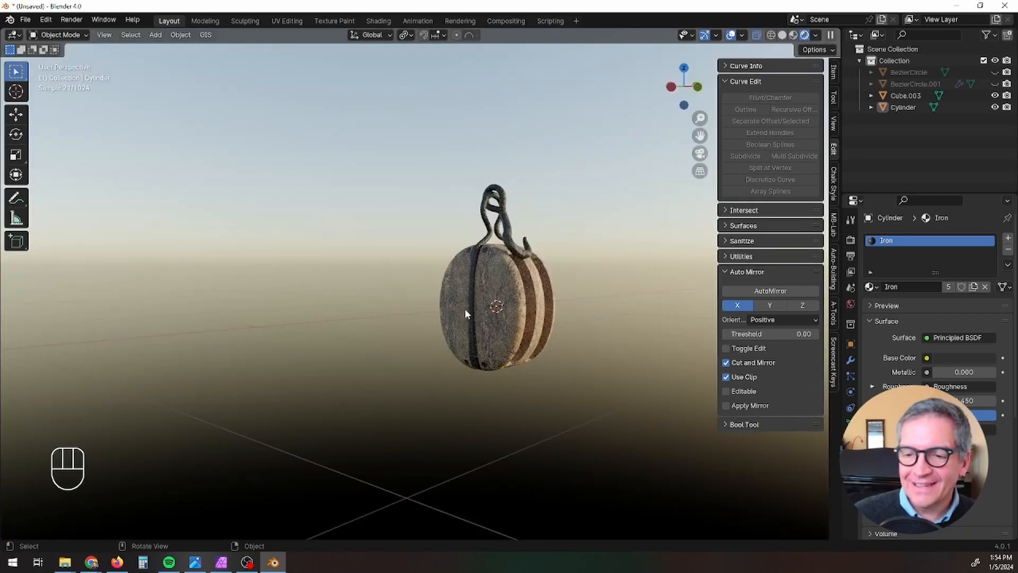
{"action": "middle_click_drag", "start_coordinate": [464, 308], "coordinate": [340, 308]}
{"action": "scroll", "coordinate": [517, 374], "scroll_direction": "up", "scroll_amount": 4}
{"action": "key", "text": "n"}
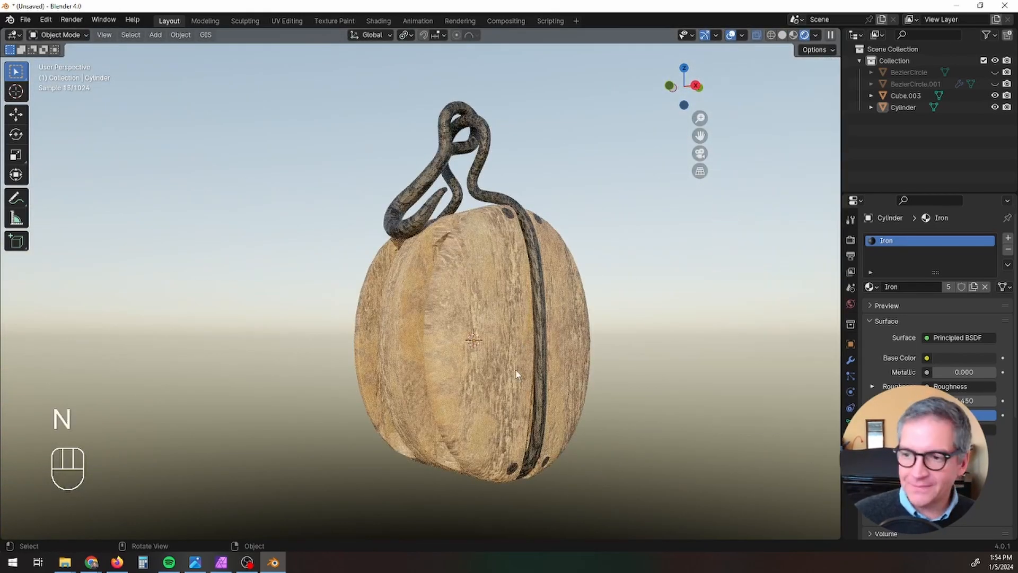
Step: Examine the rendered pulley block from several sides, checking the wood, iron strap, hook and pins
{"action": "scroll", "coordinate": [517, 371], "scroll_direction": "up", "scroll_amount": 4}
{"action": "scroll", "coordinate": [510, 337], "scroll_direction": "down", "scroll_amount": 2}
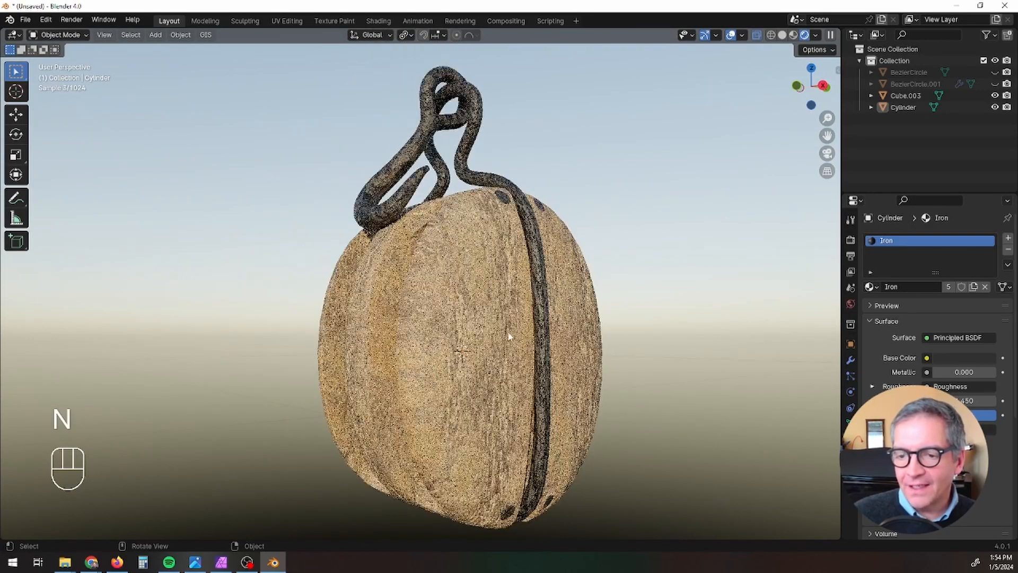
{"action": "middle_click_drag", "start_coordinate": [509, 337], "coordinate": [536, 361]}
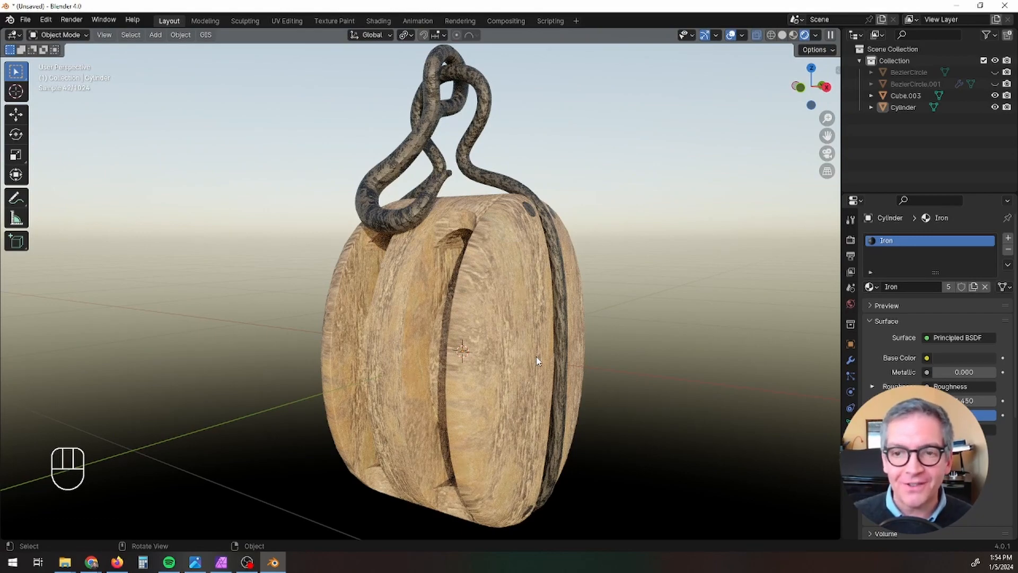
{"action": "middle_click_drag", "start_coordinate": [627, 401], "coordinate": [531, 409]}
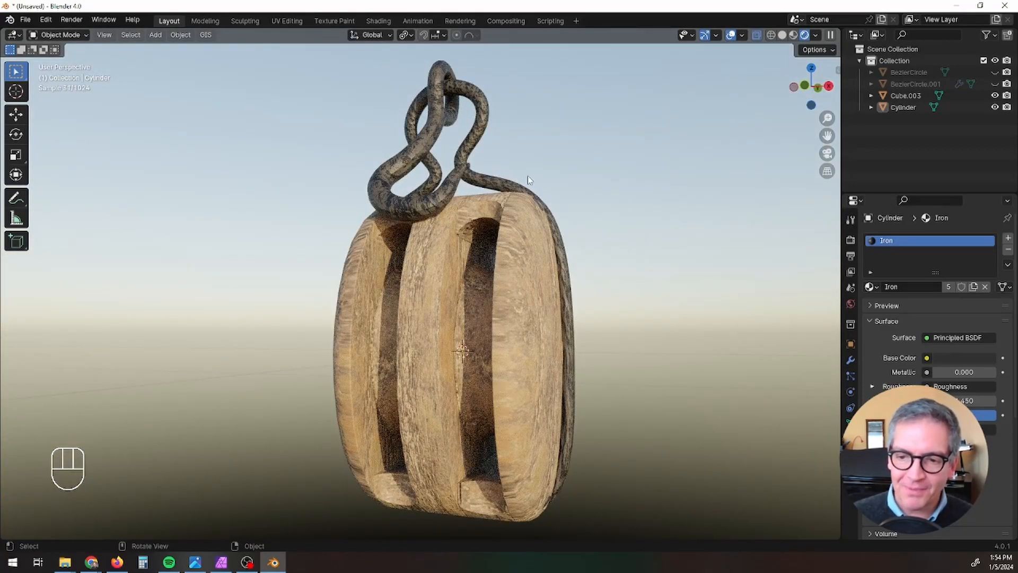
{"action": "middle_click_drag", "start_coordinate": [526, 260], "coordinate": [552, 256]}
{"action": "scroll", "coordinate": [640, 374], "scroll_direction": "down", "scroll_amount": 3}
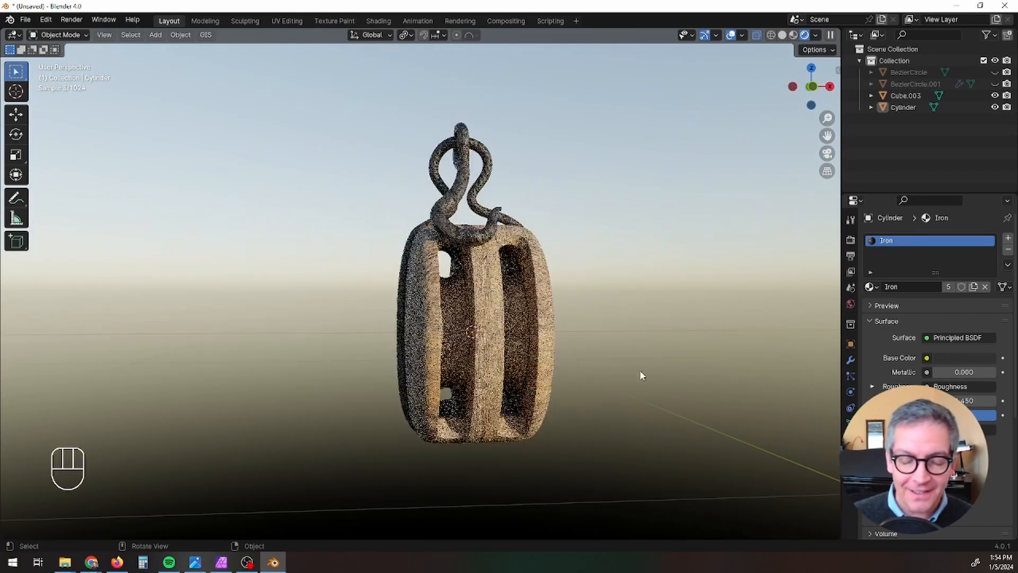
{"action": "middle_click_drag", "start_coordinate": [641, 376], "coordinate": [582, 394]}
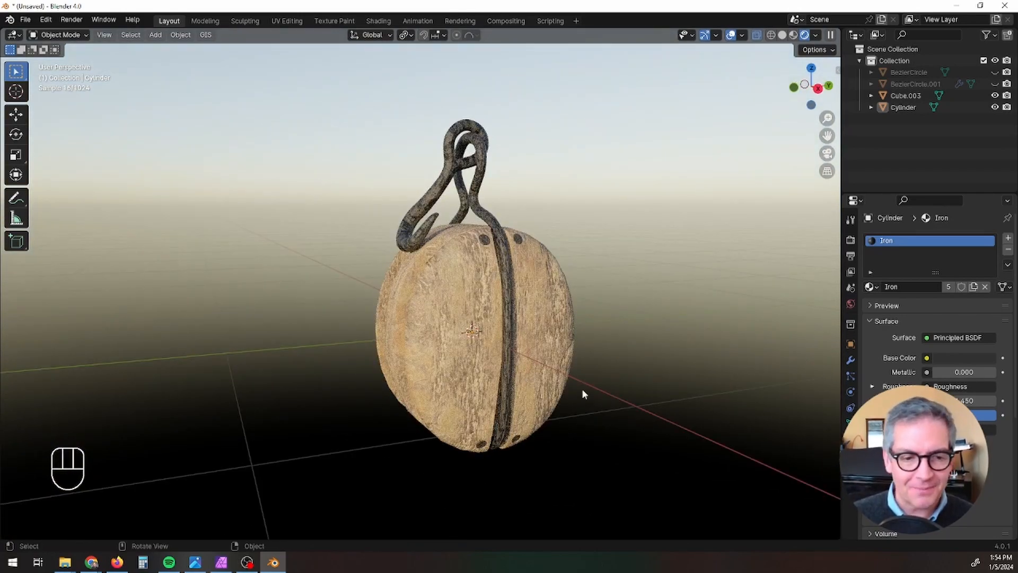